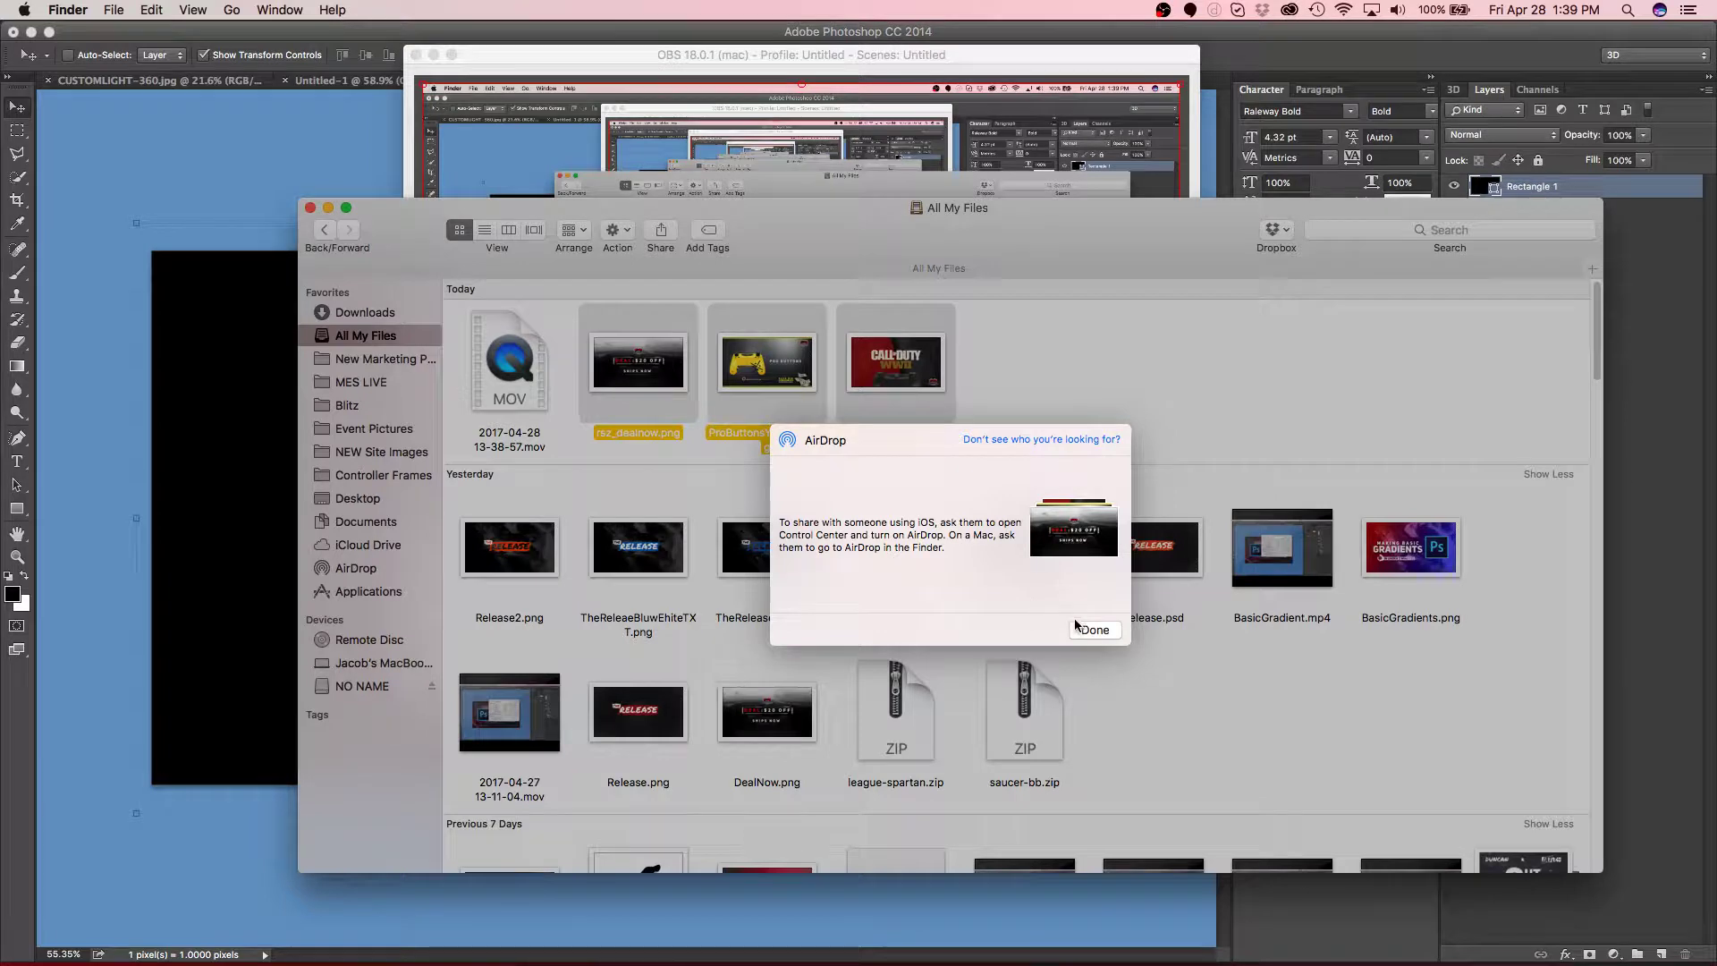
Step: Dismiss the AirDrop sharing dialog and place CUSTOMLIGHT-284.jpg from Finder's New Marketing Pics folder onto the Photoshop canvas
left_click(1093, 629)
left_click(1116, 399)
scroll(720, 546, "down", 1)
scroll(679, 519, "down", 2)
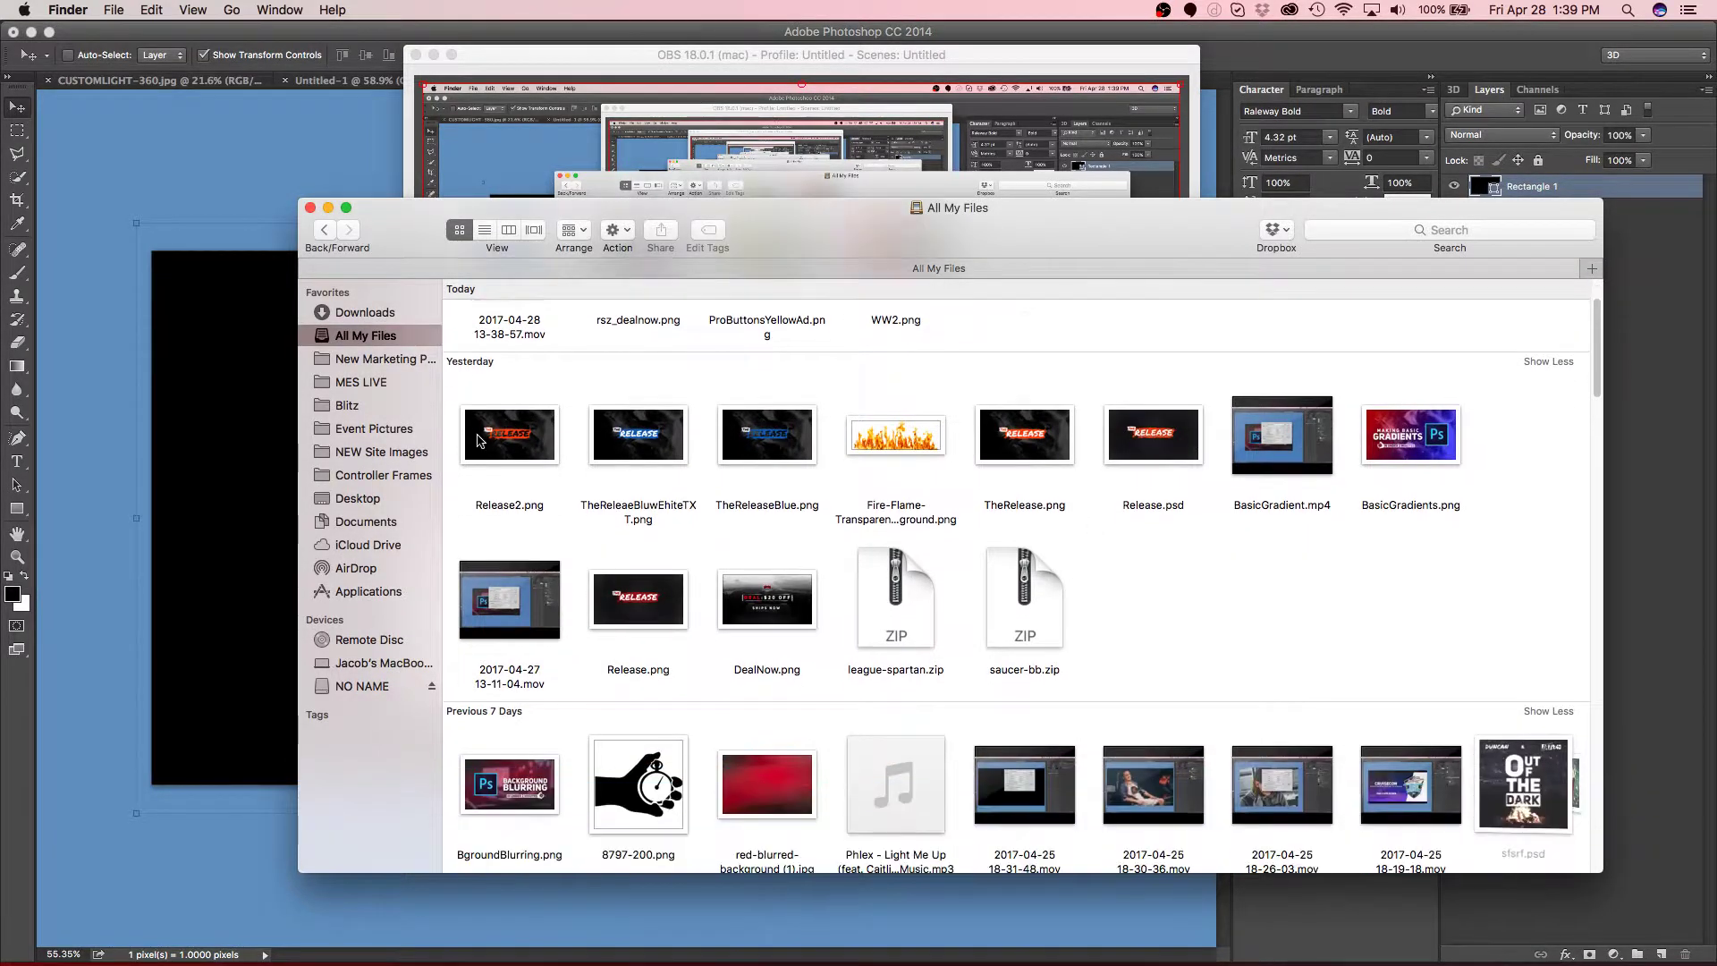
left_click(420, 365)
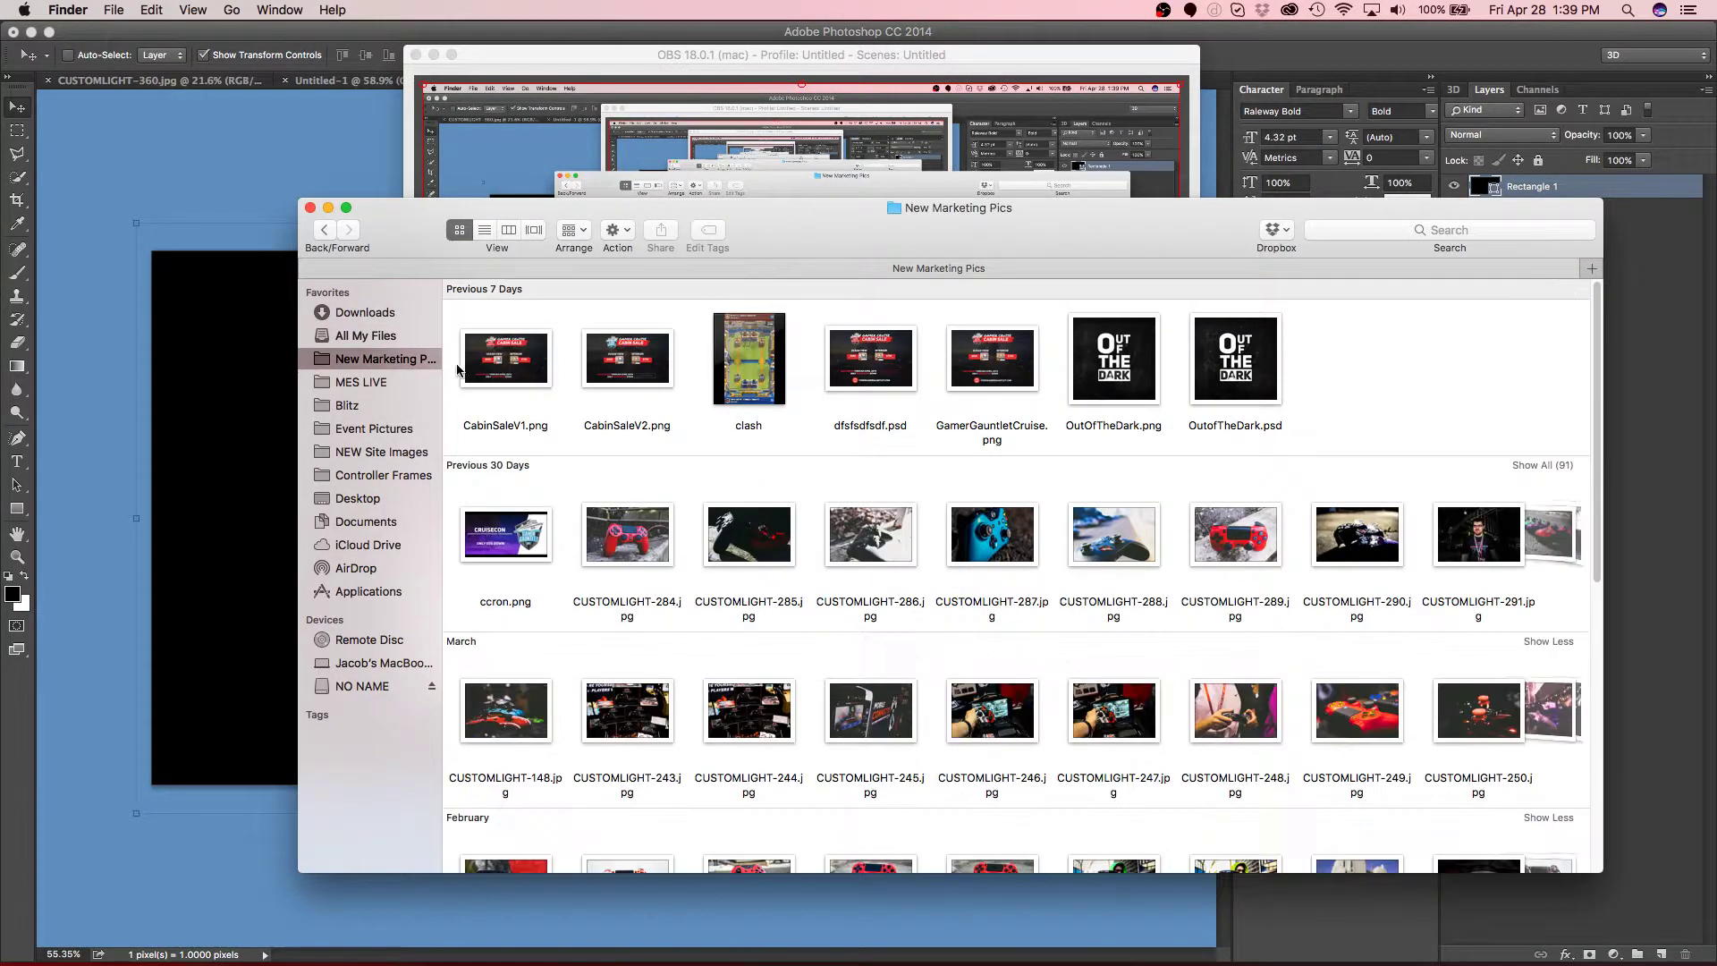
scroll(641, 447, "down", 2)
left_click_drag(628, 450, 199, 489)
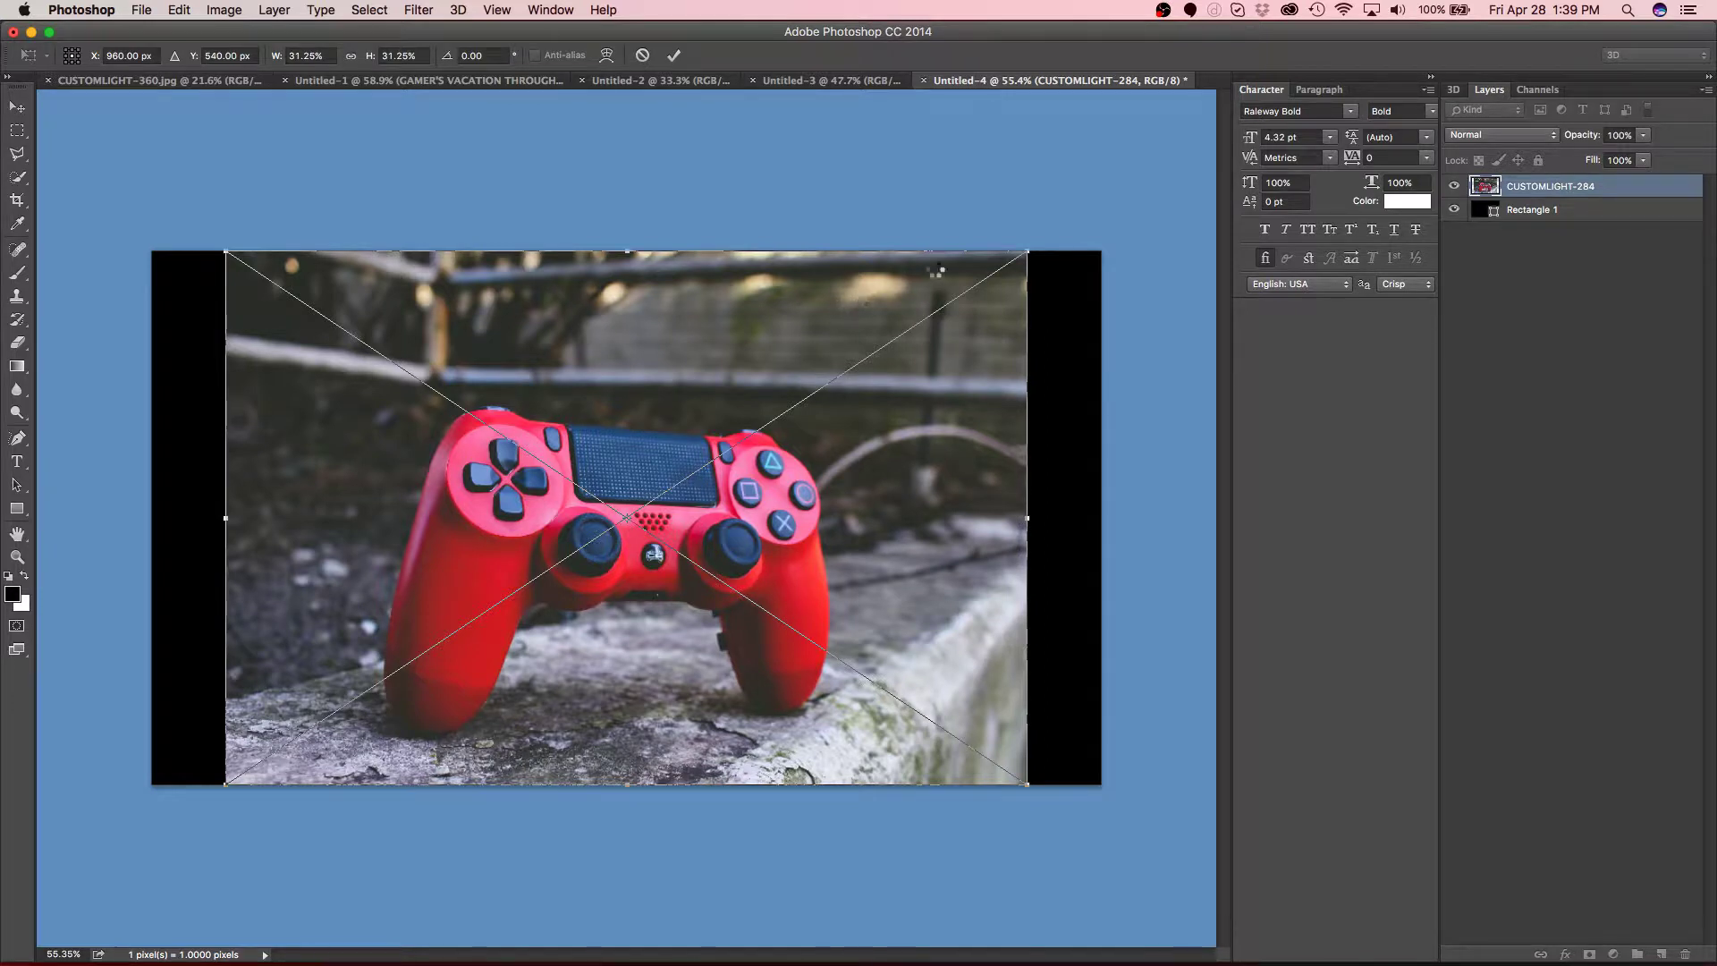
key("Return")
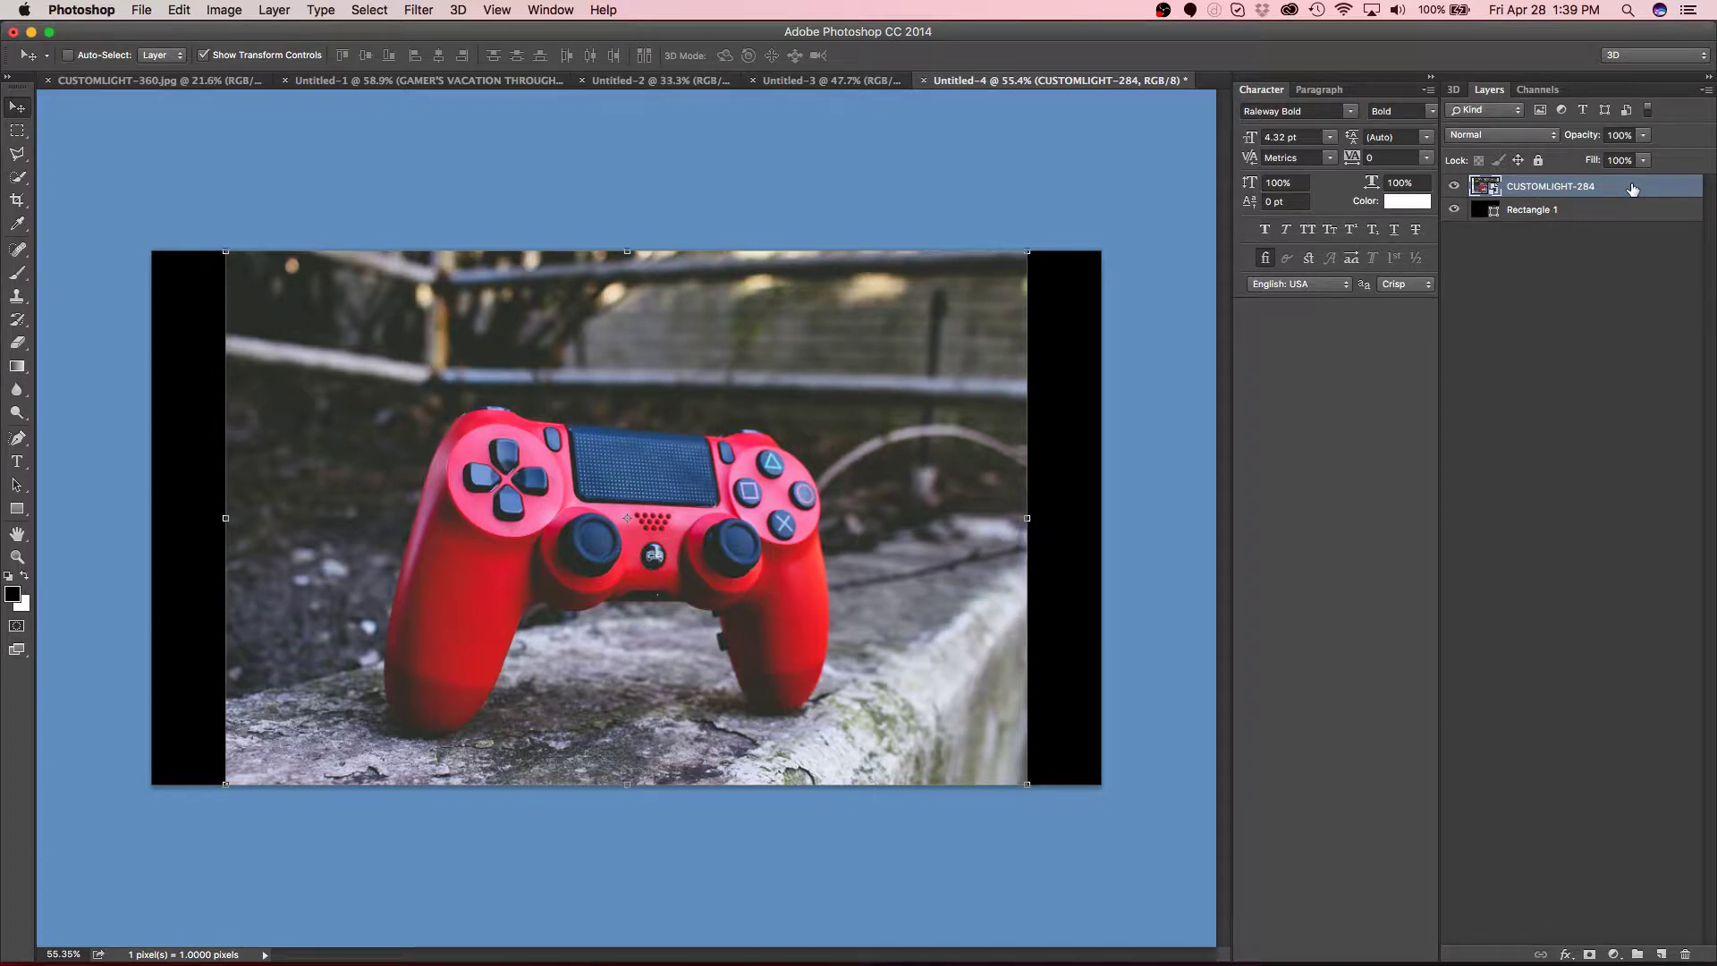
Step: Add a Black & White adjustment layer above the controller photo and duplicate the CUSTOMLIGHT-284 layer
left_click(1611, 954)
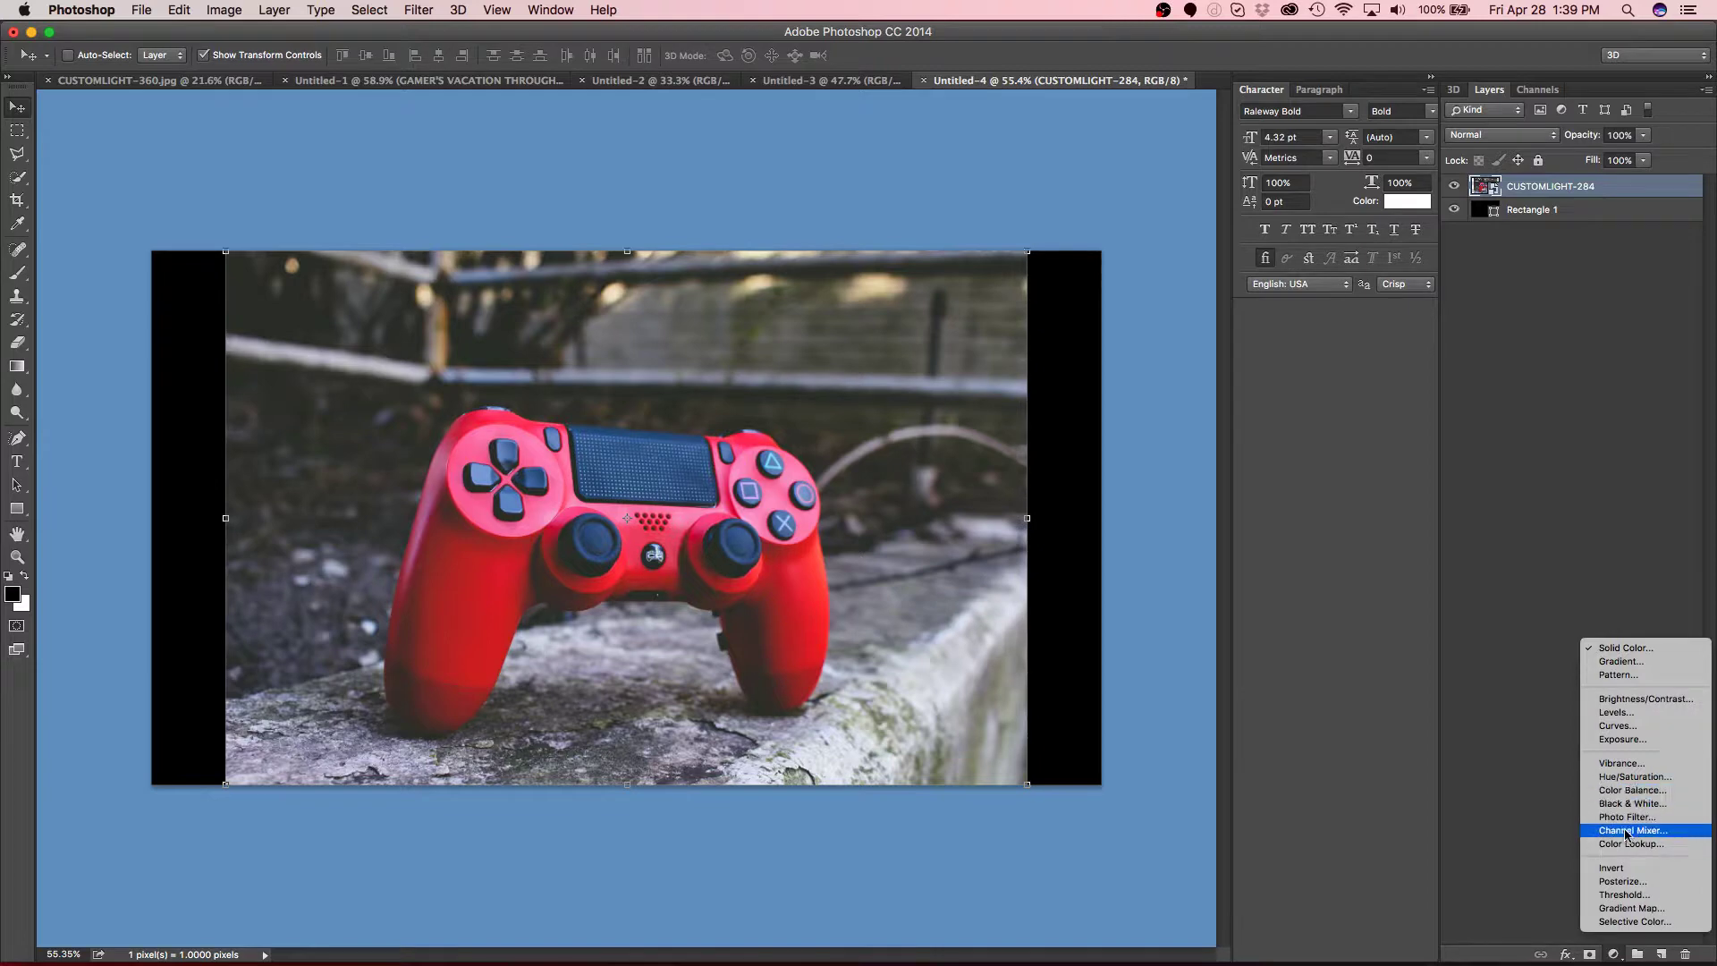
left_click(1629, 804)
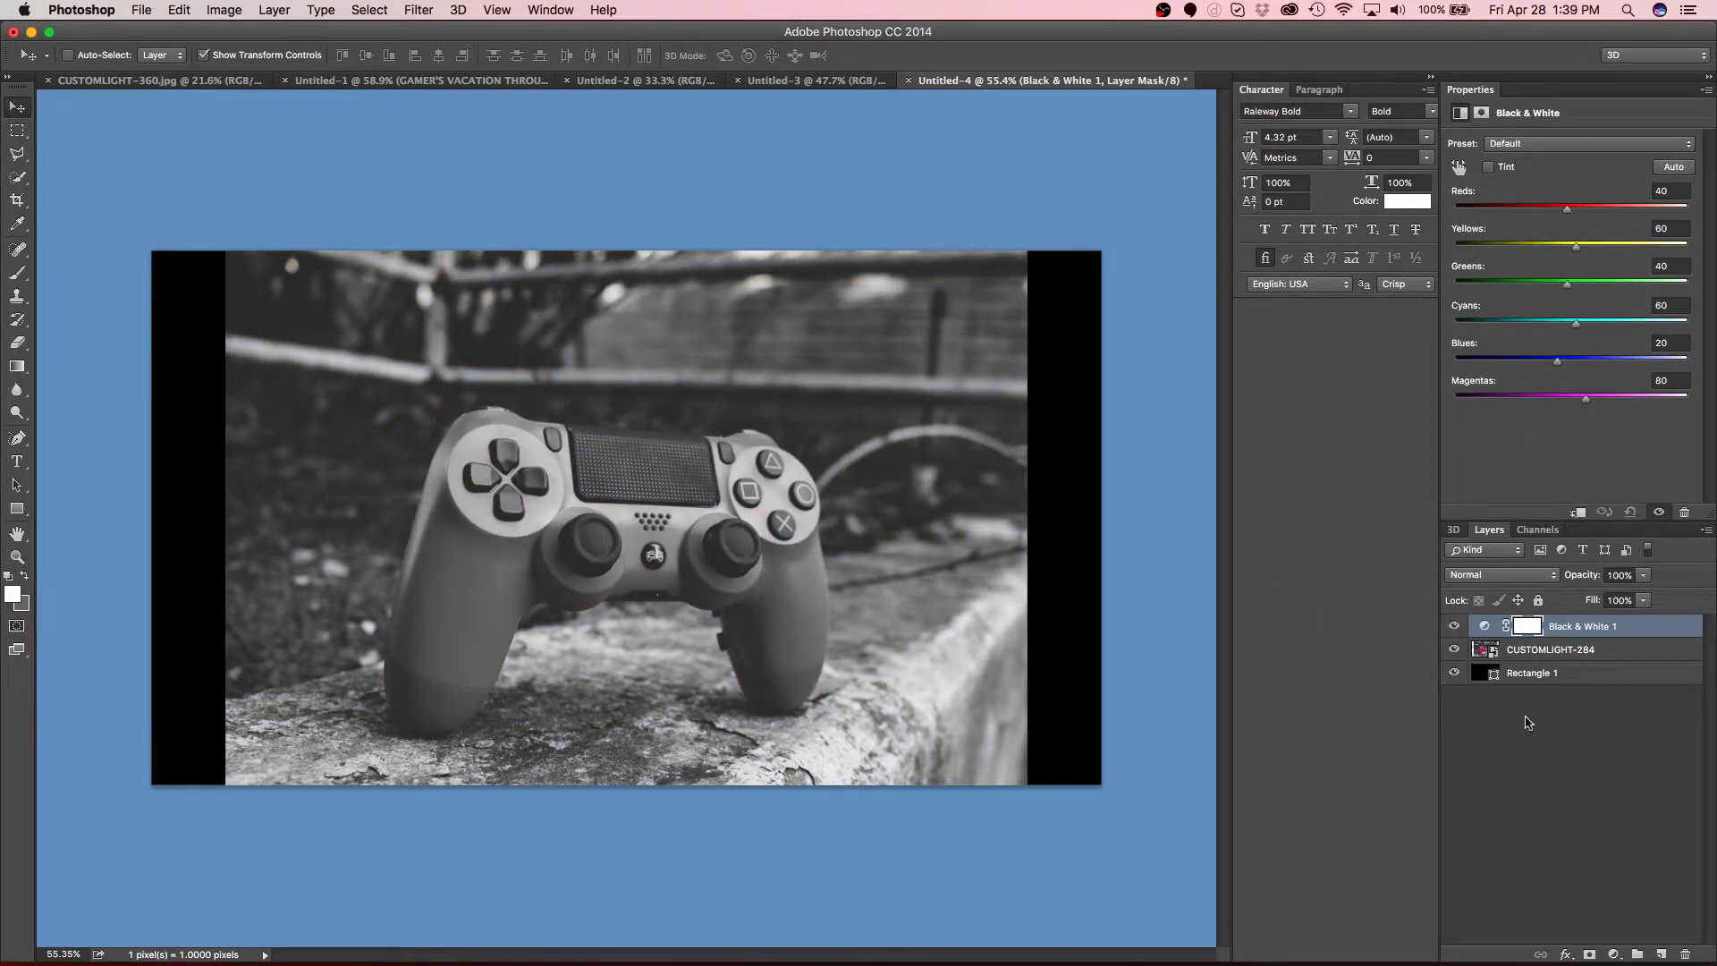
left_click(1529, 723)
left_click(1563, 651)
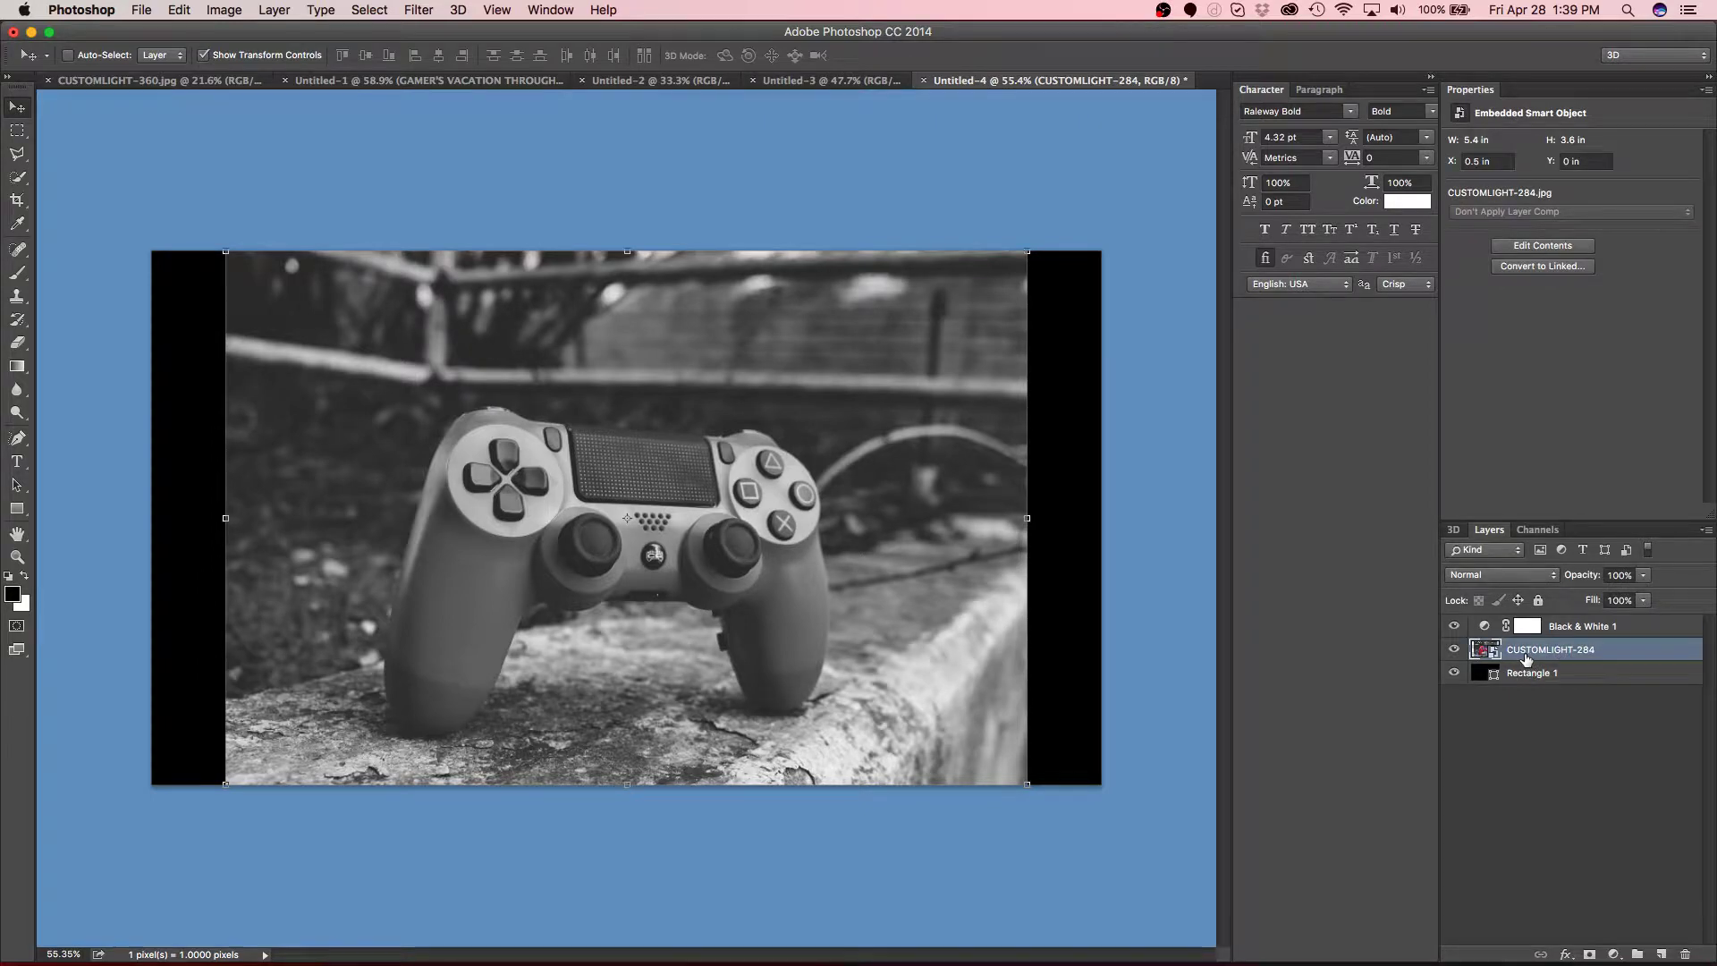
left_click_drag(1540, 656, 1660, 953)
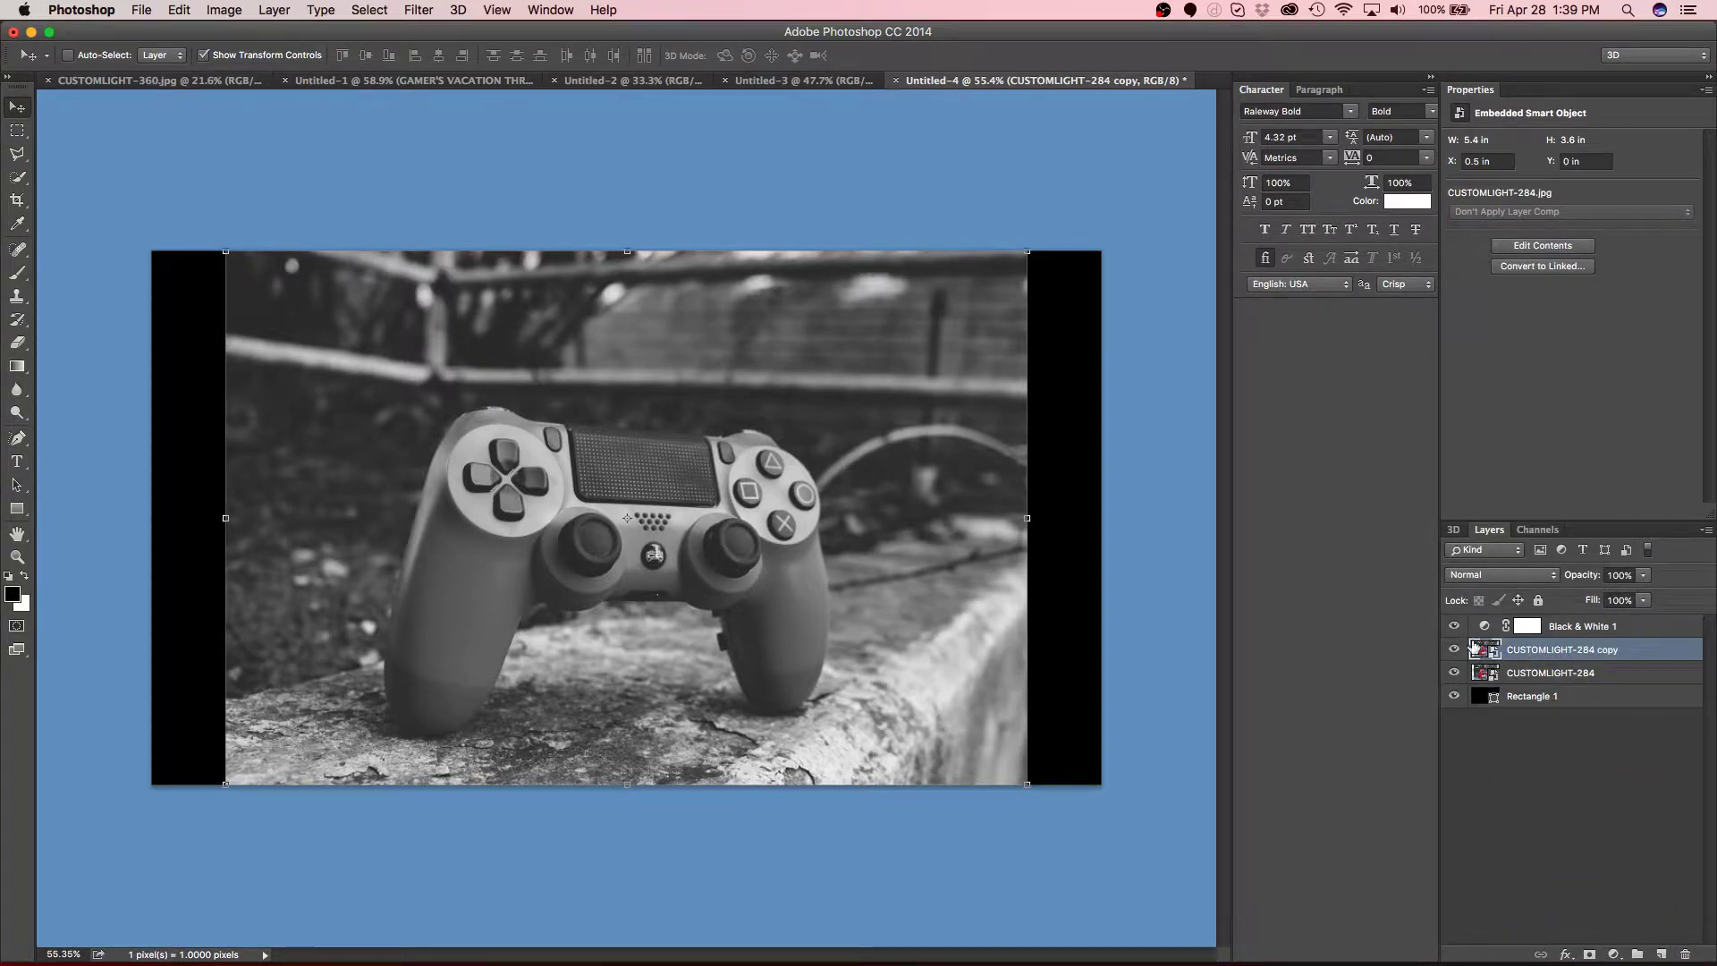
Step: Clip the Black & White adjustment to the photo copy and move the original CUSTOMLIGHT-284 layer above it
left_click(1583, 631)
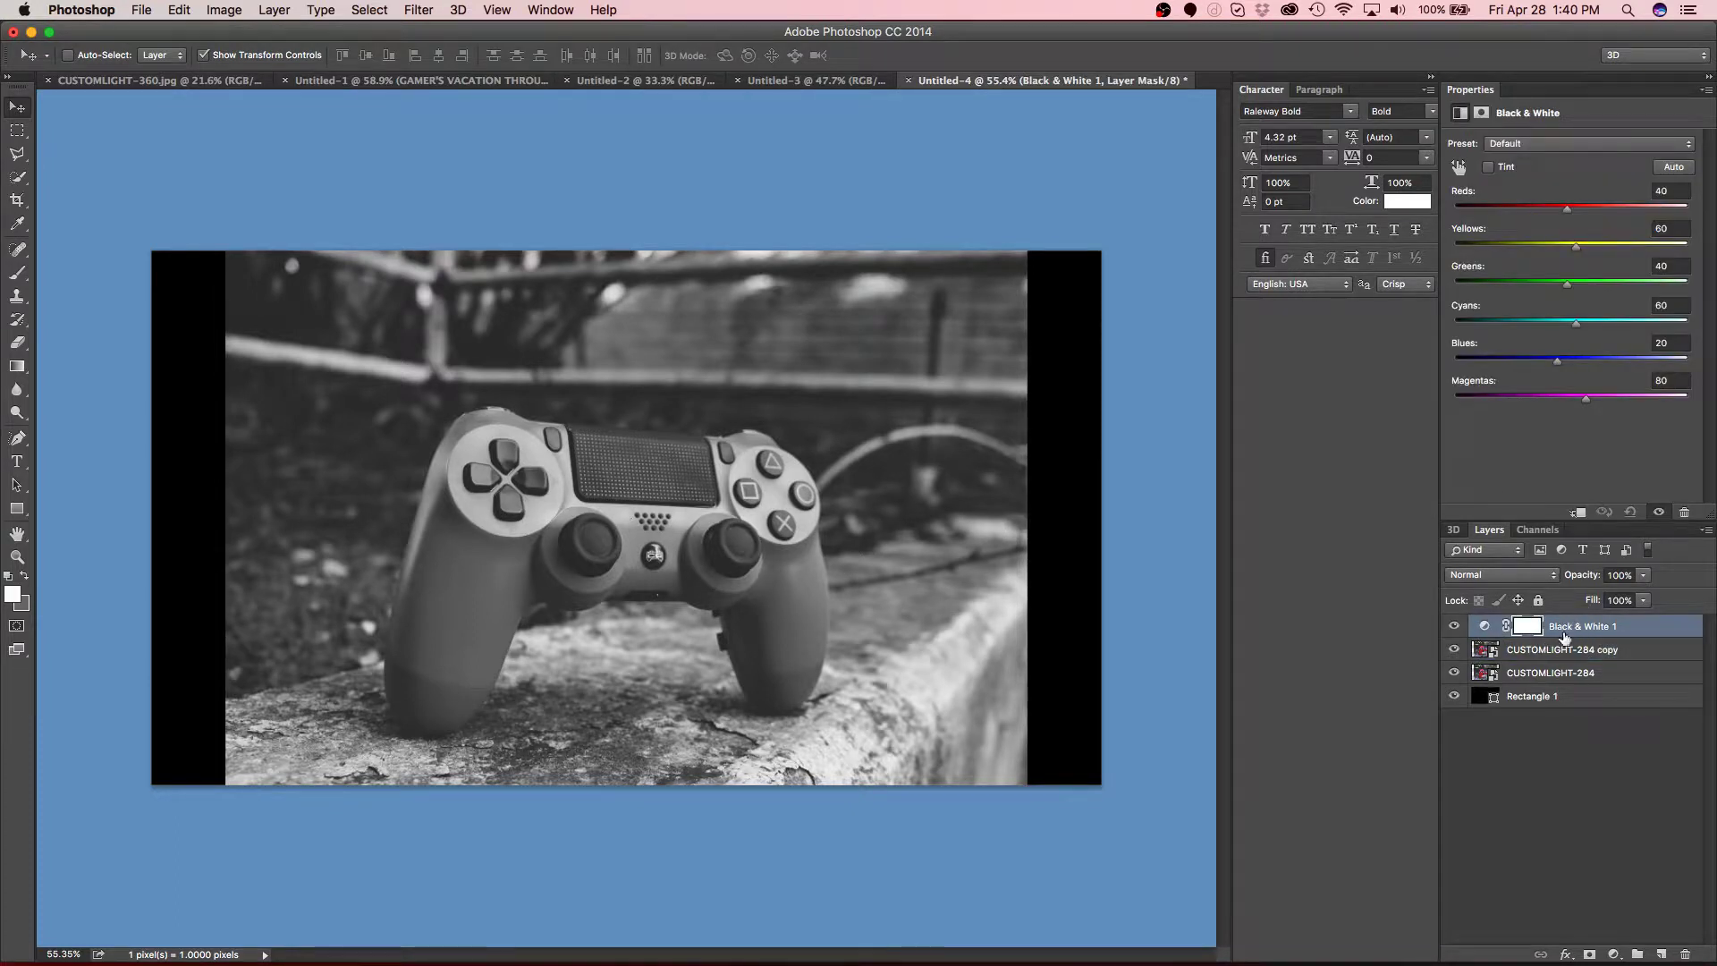
right_click(1561, 631)
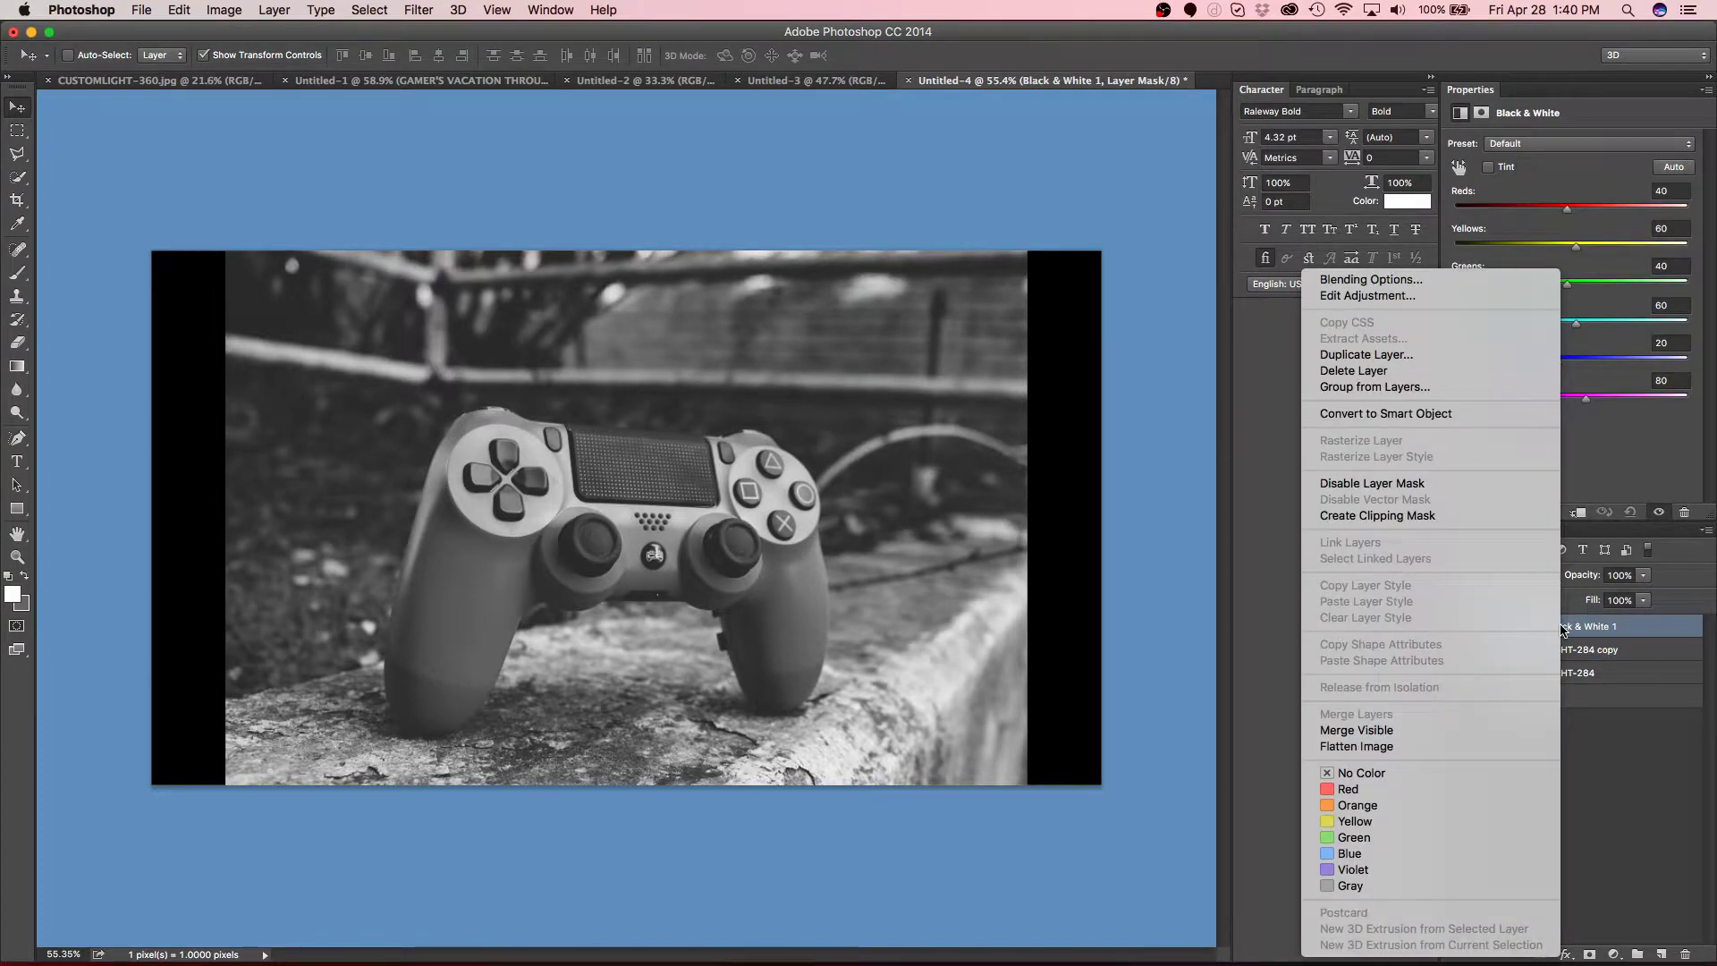
left_click(1423, 517)
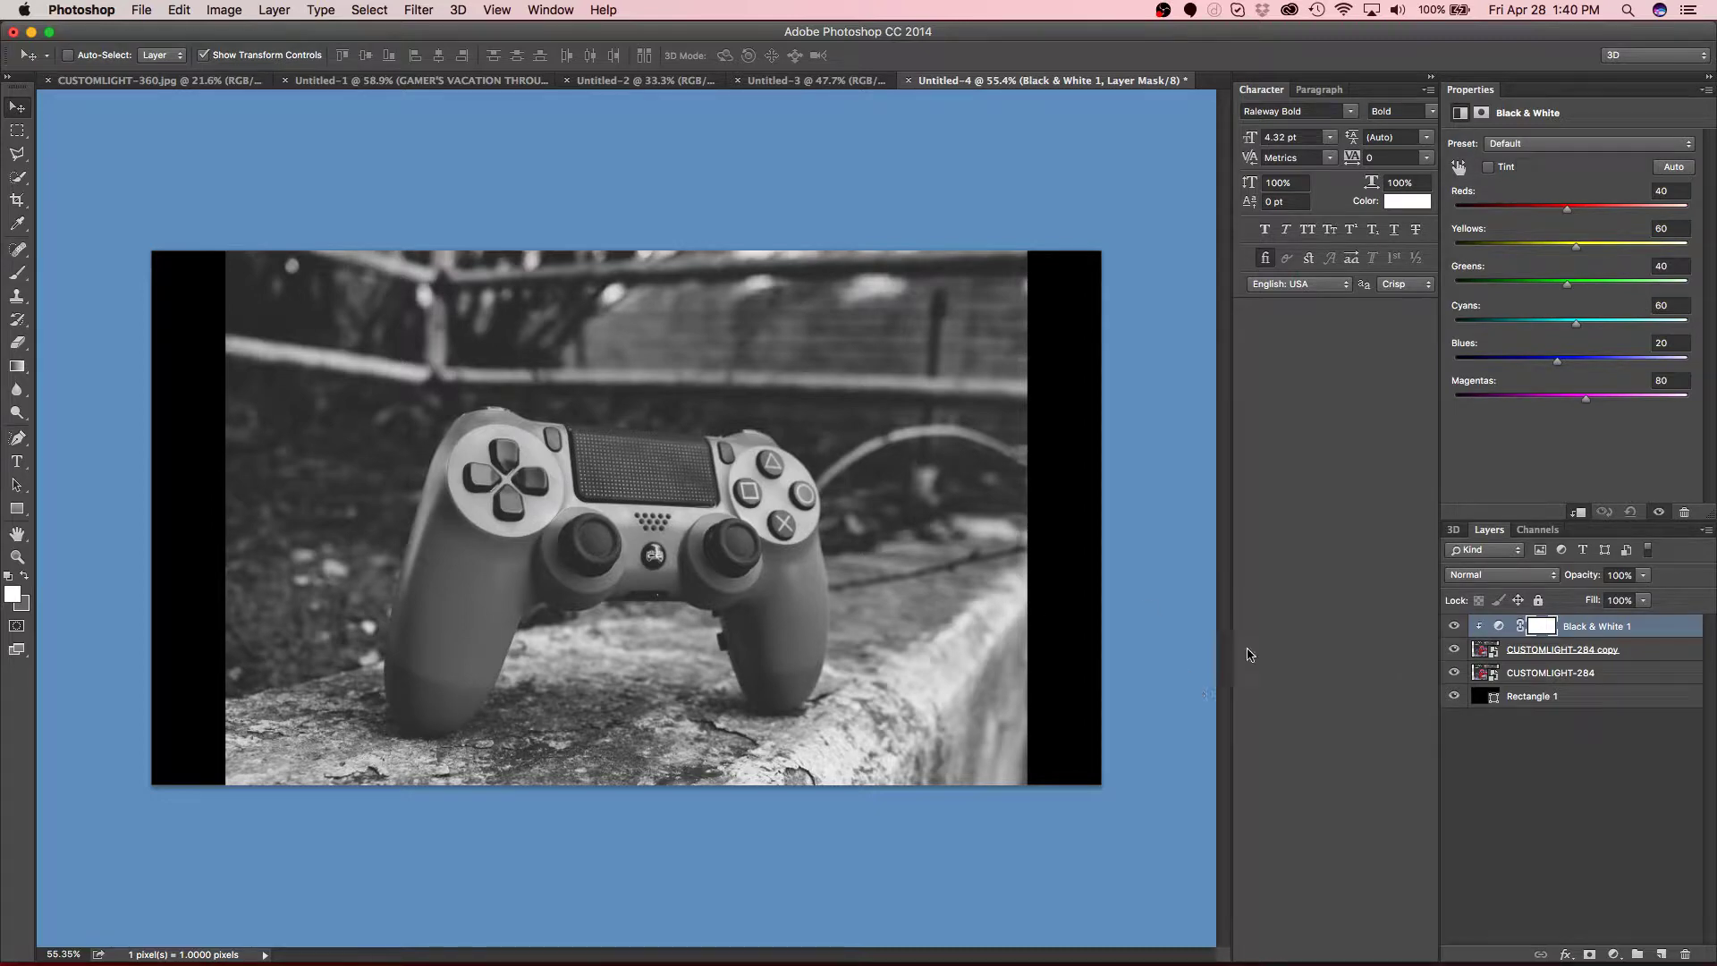
left_click(1540, 677)
left_click_drag(1621, 674, 1578, 629)
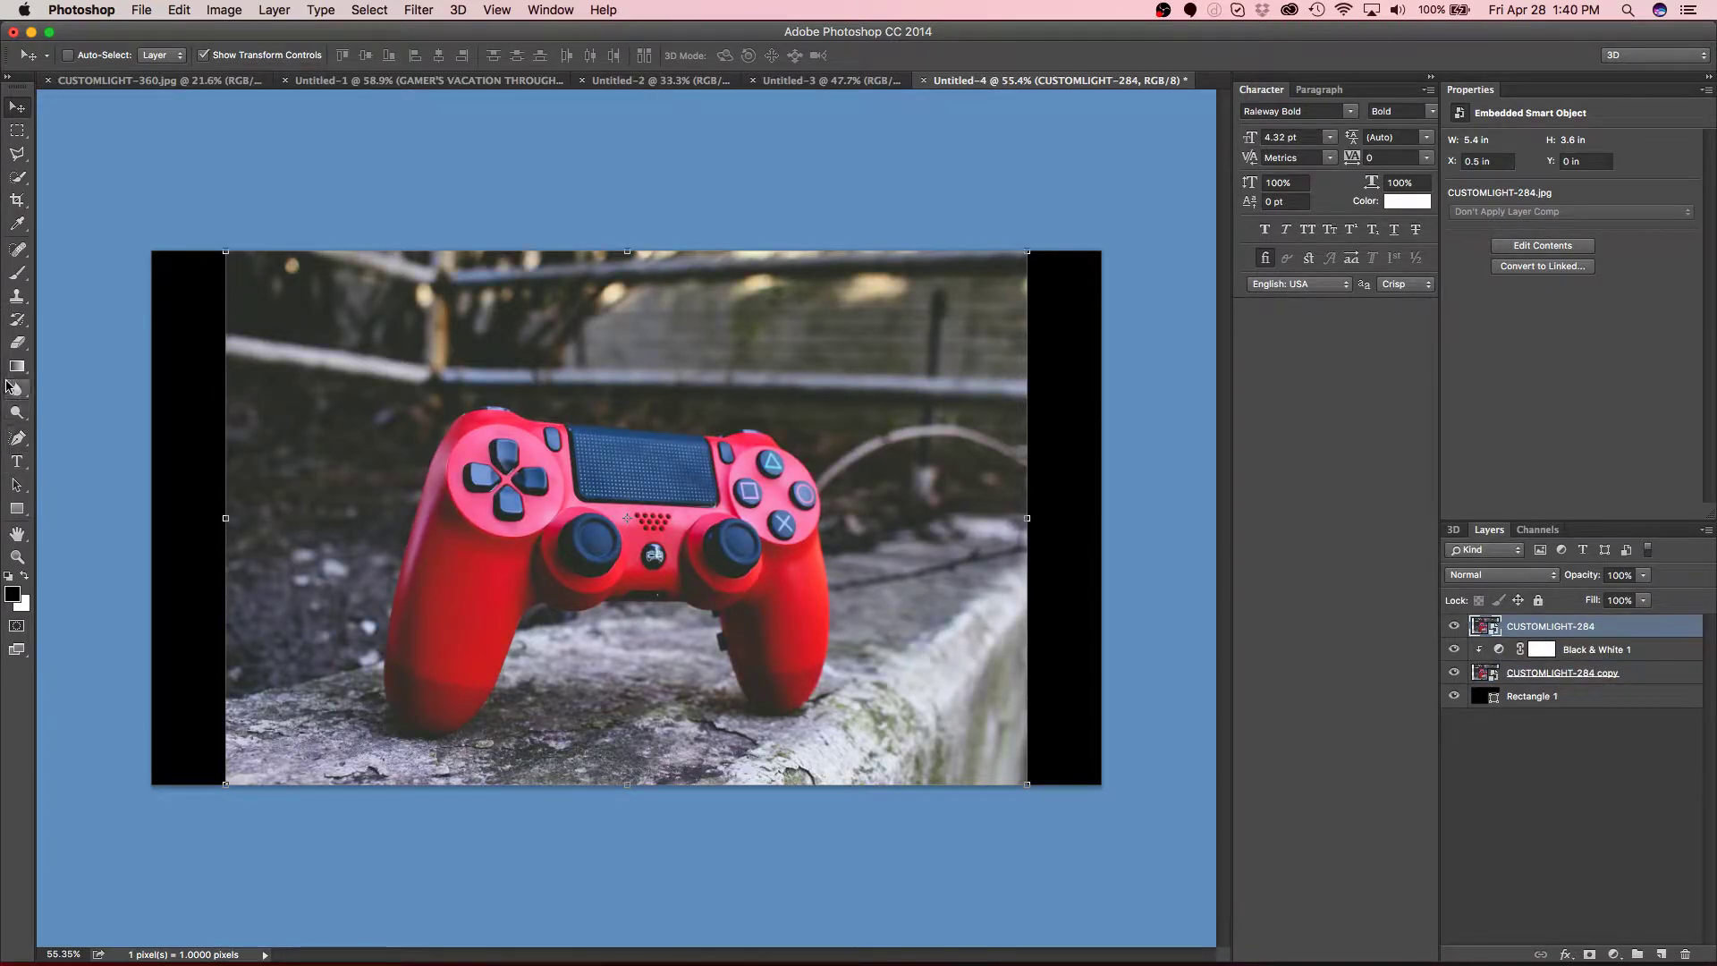
Step: Draw a black rounded rectangle of about 359 × 359 px with a 10 px radius over the controller's D-pad area
left_click(17, 508)
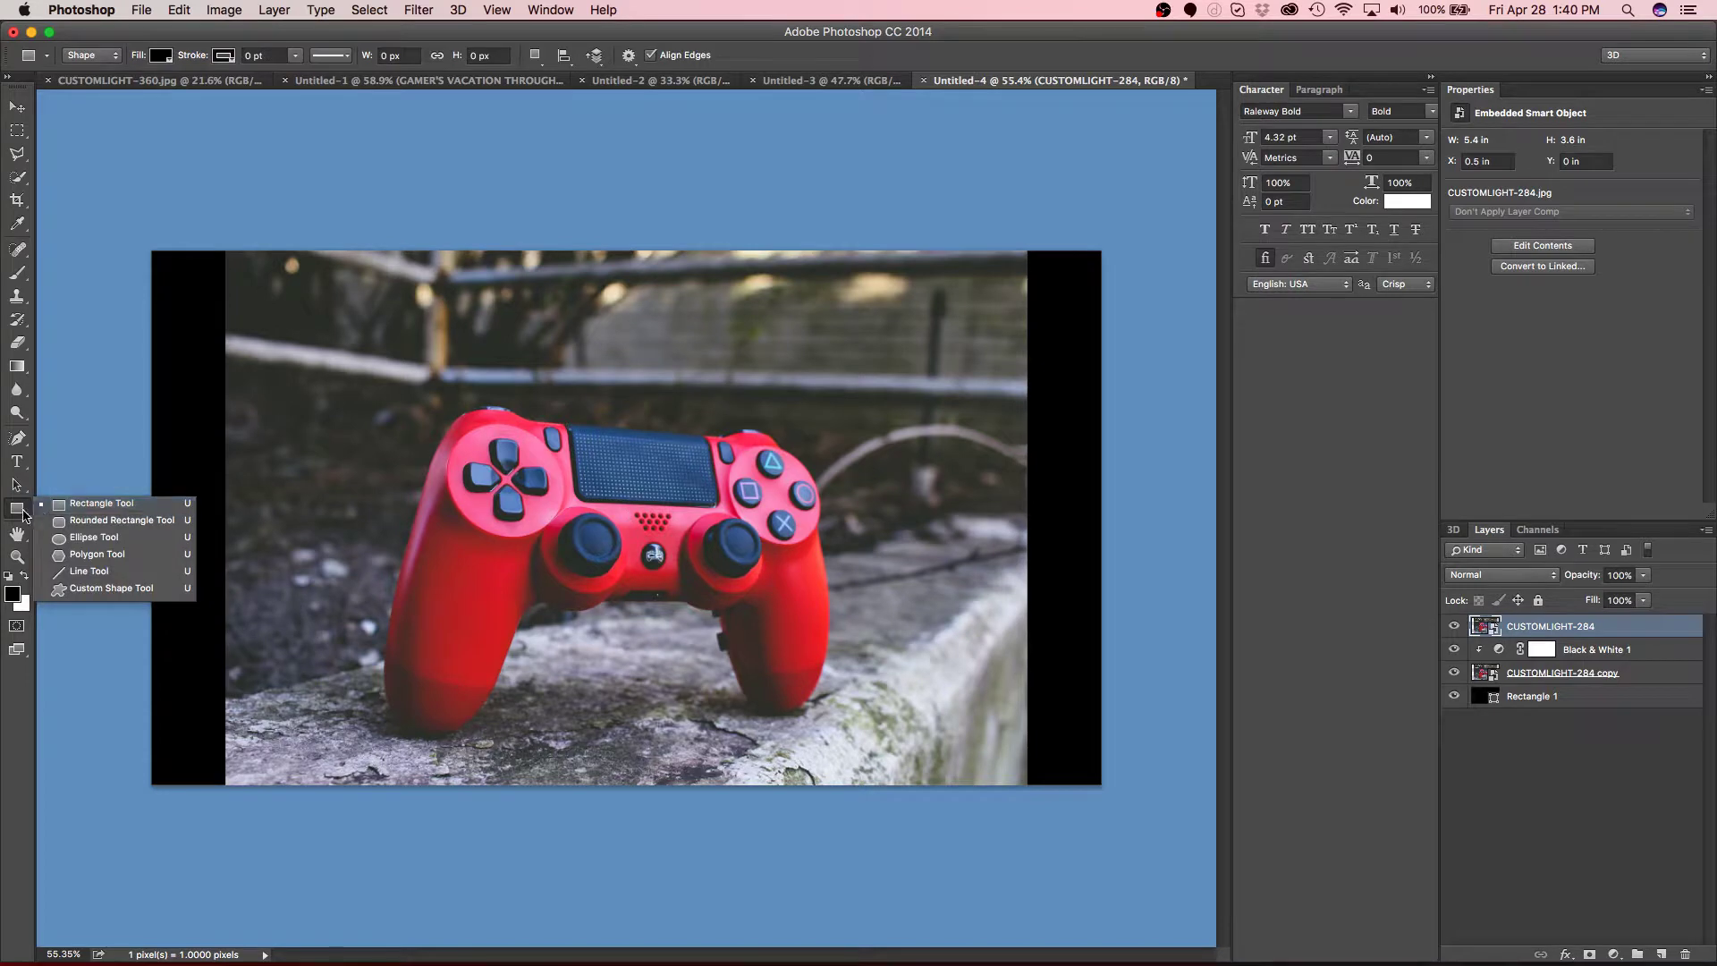
left_click(90, 520)
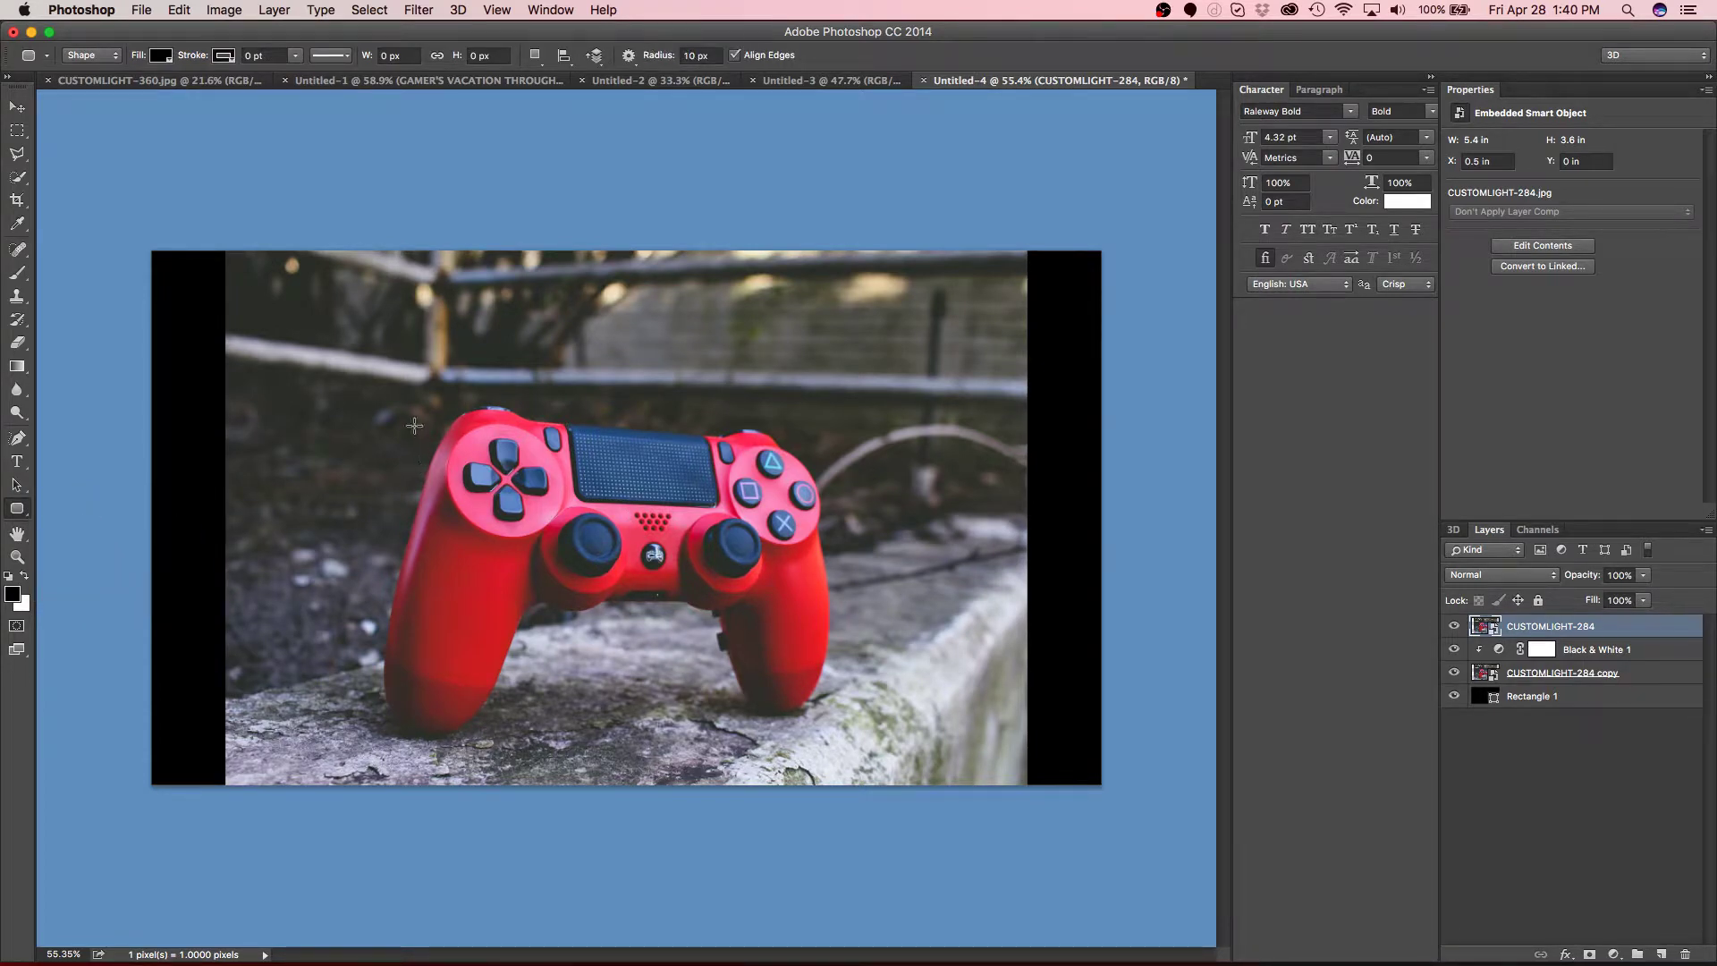
left_click_drag(409, 393, 609, 570)
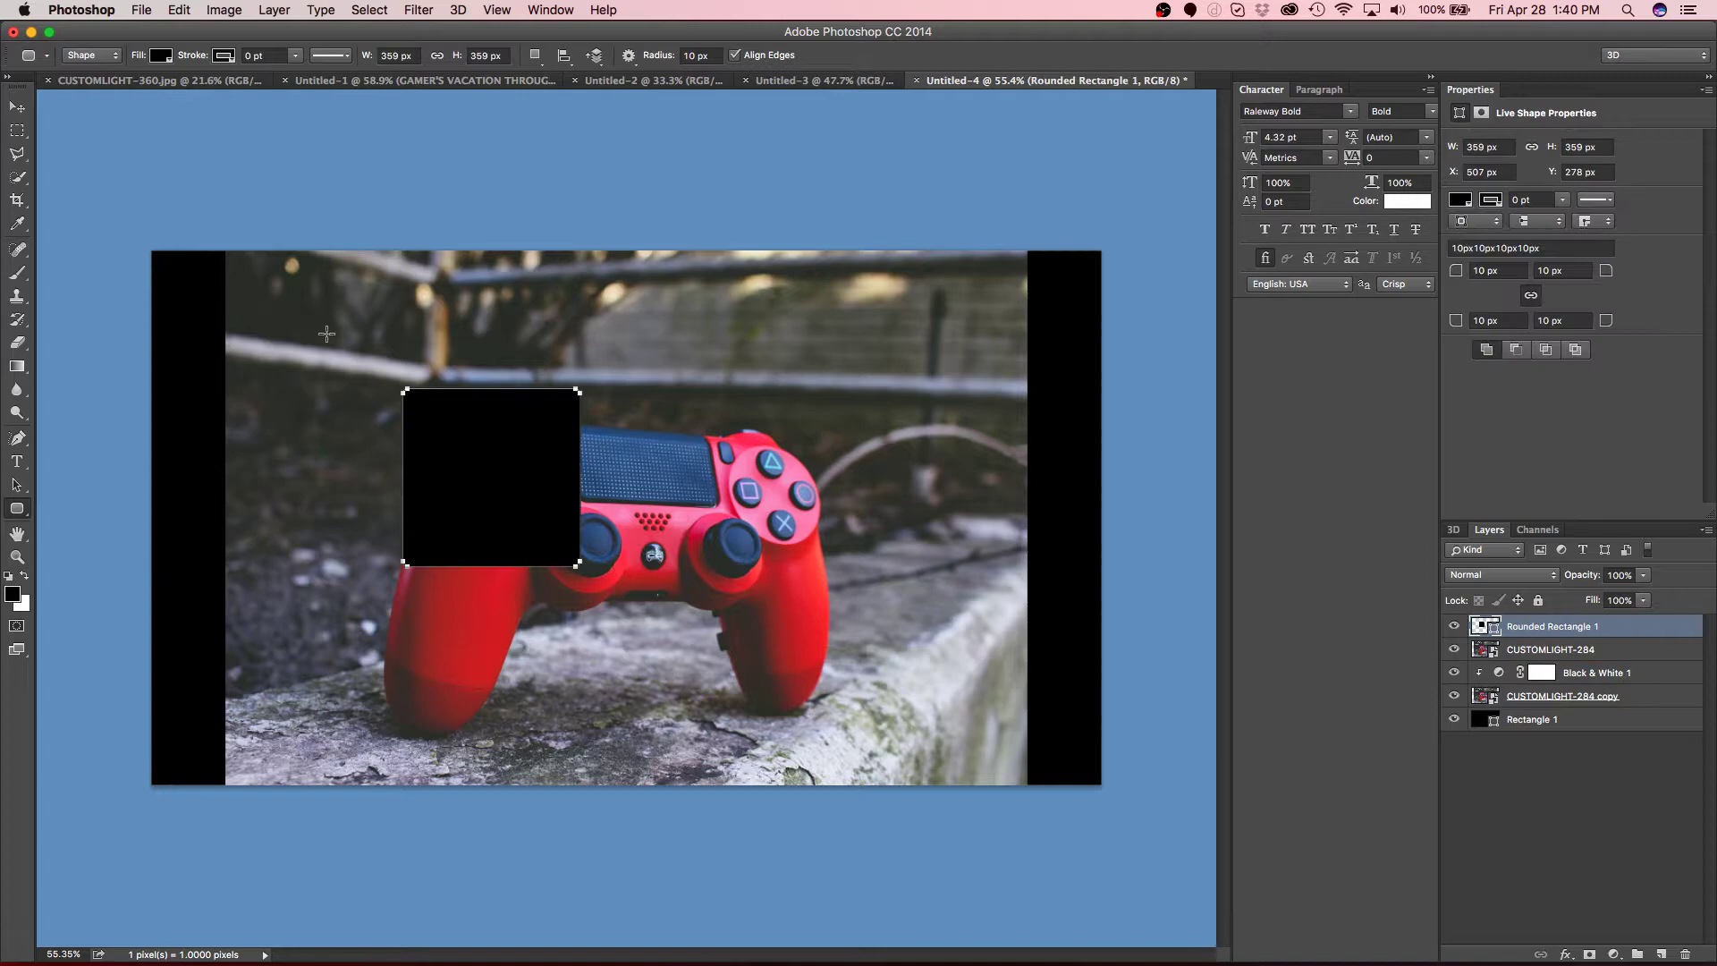
Step: Move the rounded rectangle layer beneath CUSTOMLIGHT-284 and clip the colour photo to it
left_click(22, 105)
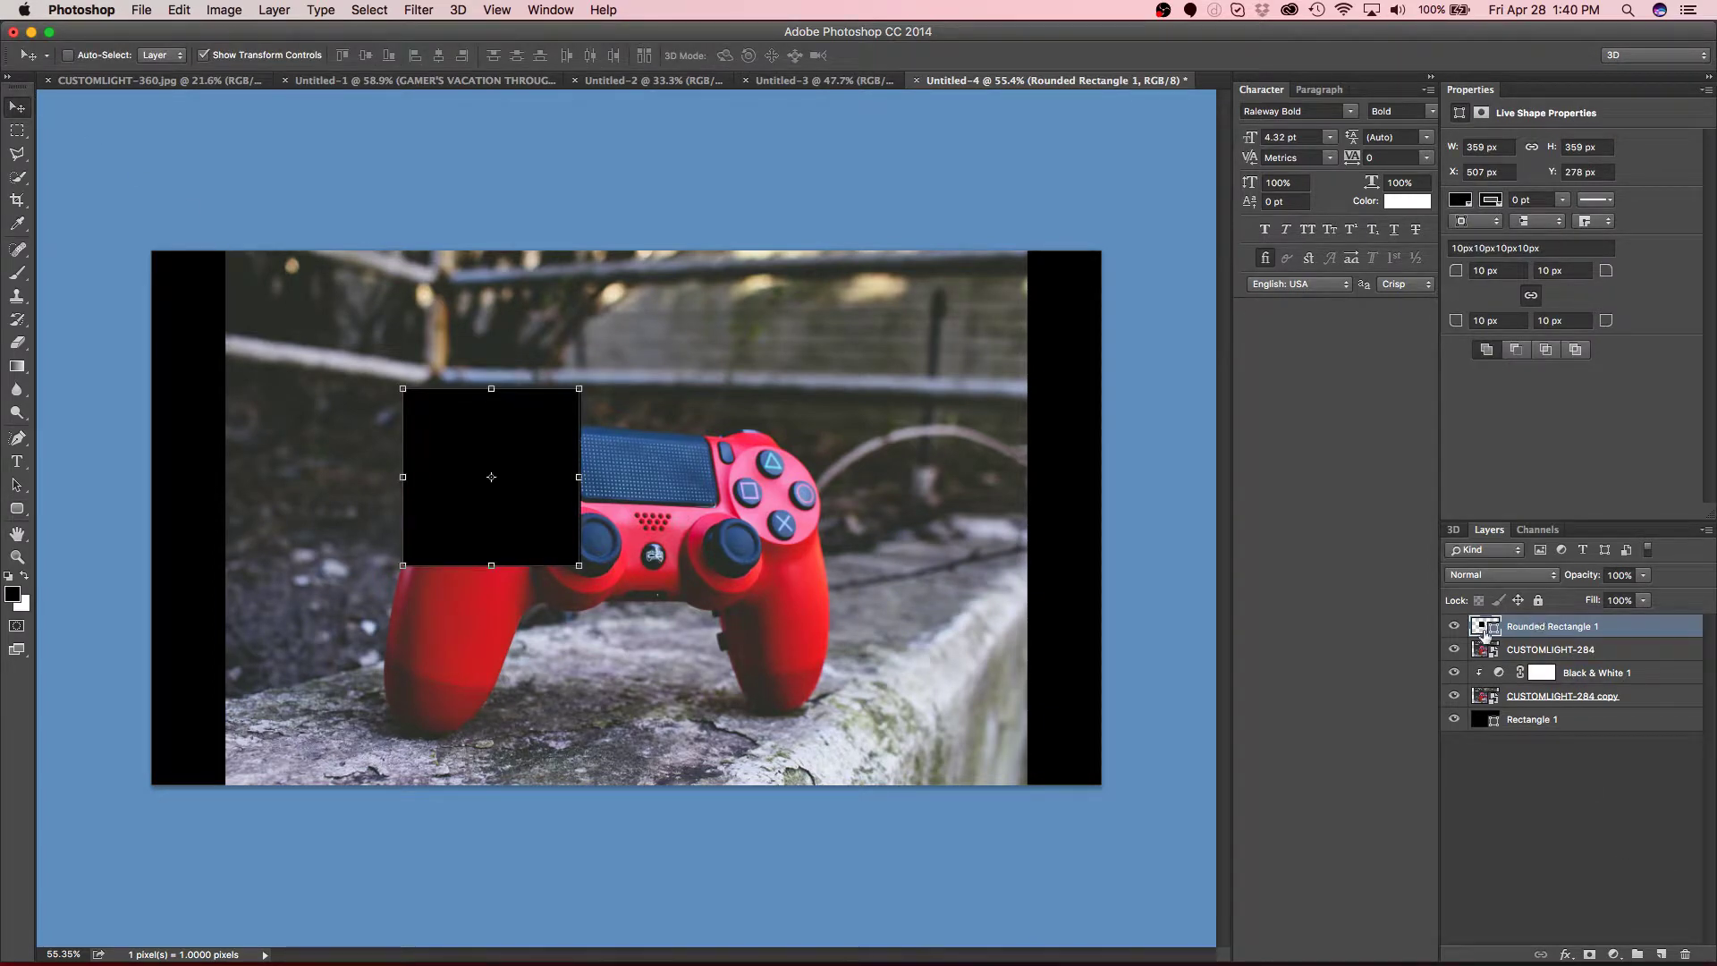
left_click_drag(1530, 629, 1531, 662)
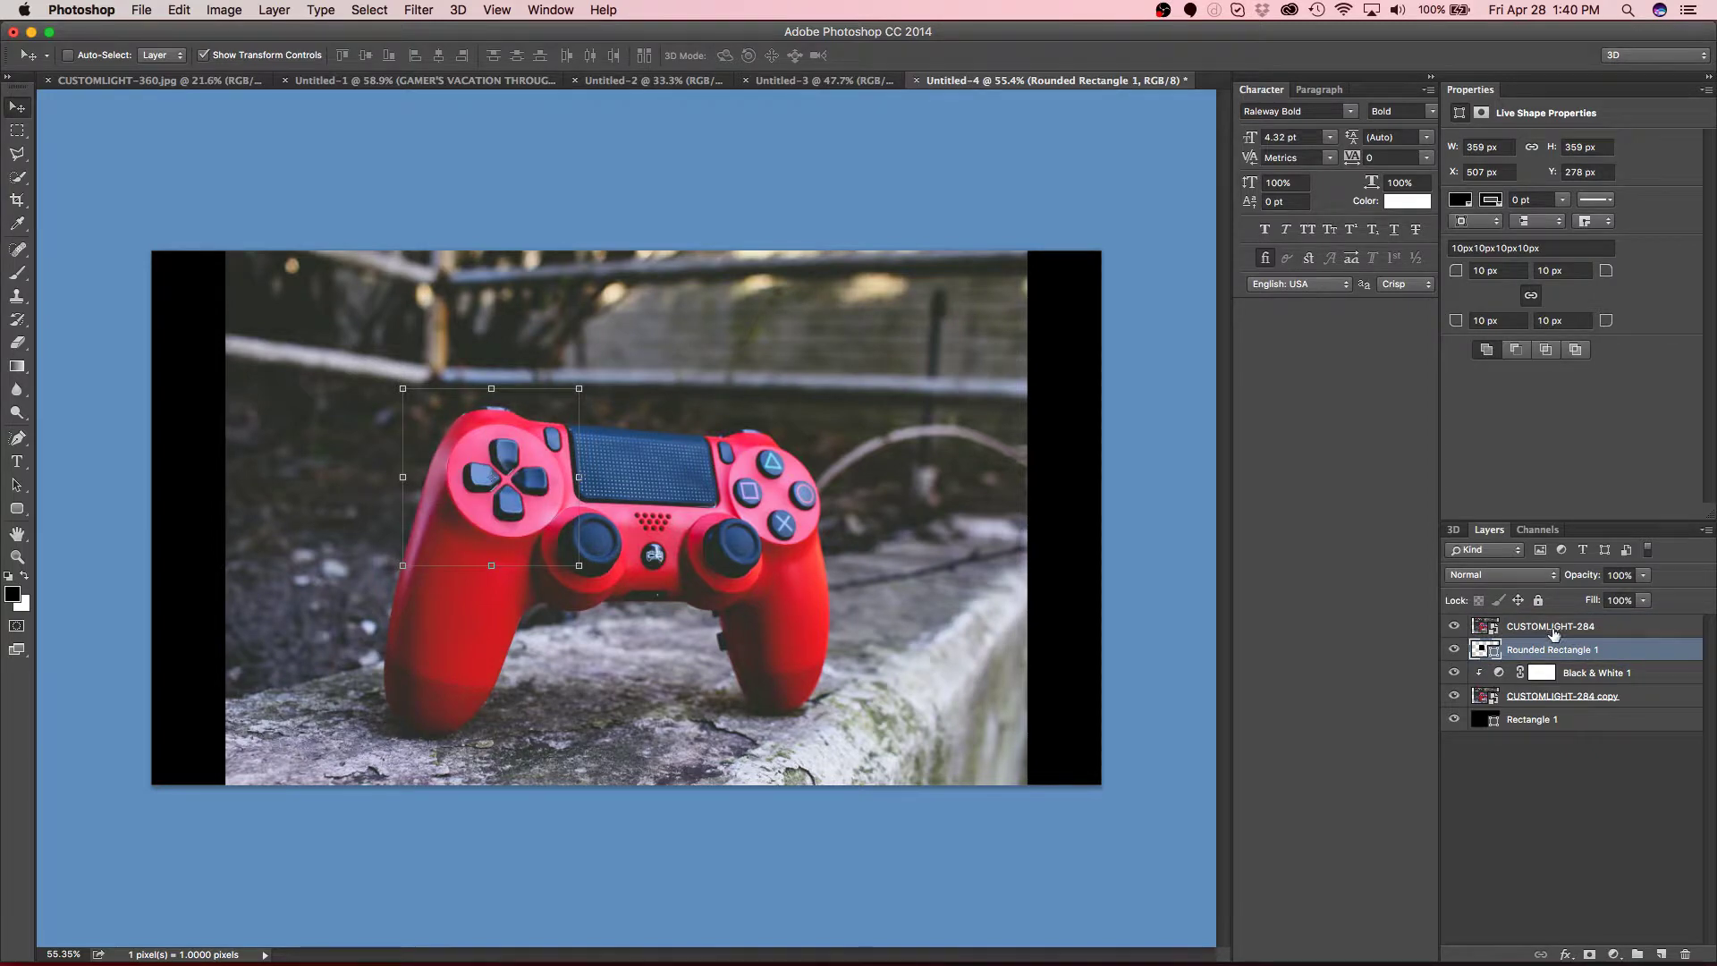
left_click(1623, 631)
right_click(1623, 632)
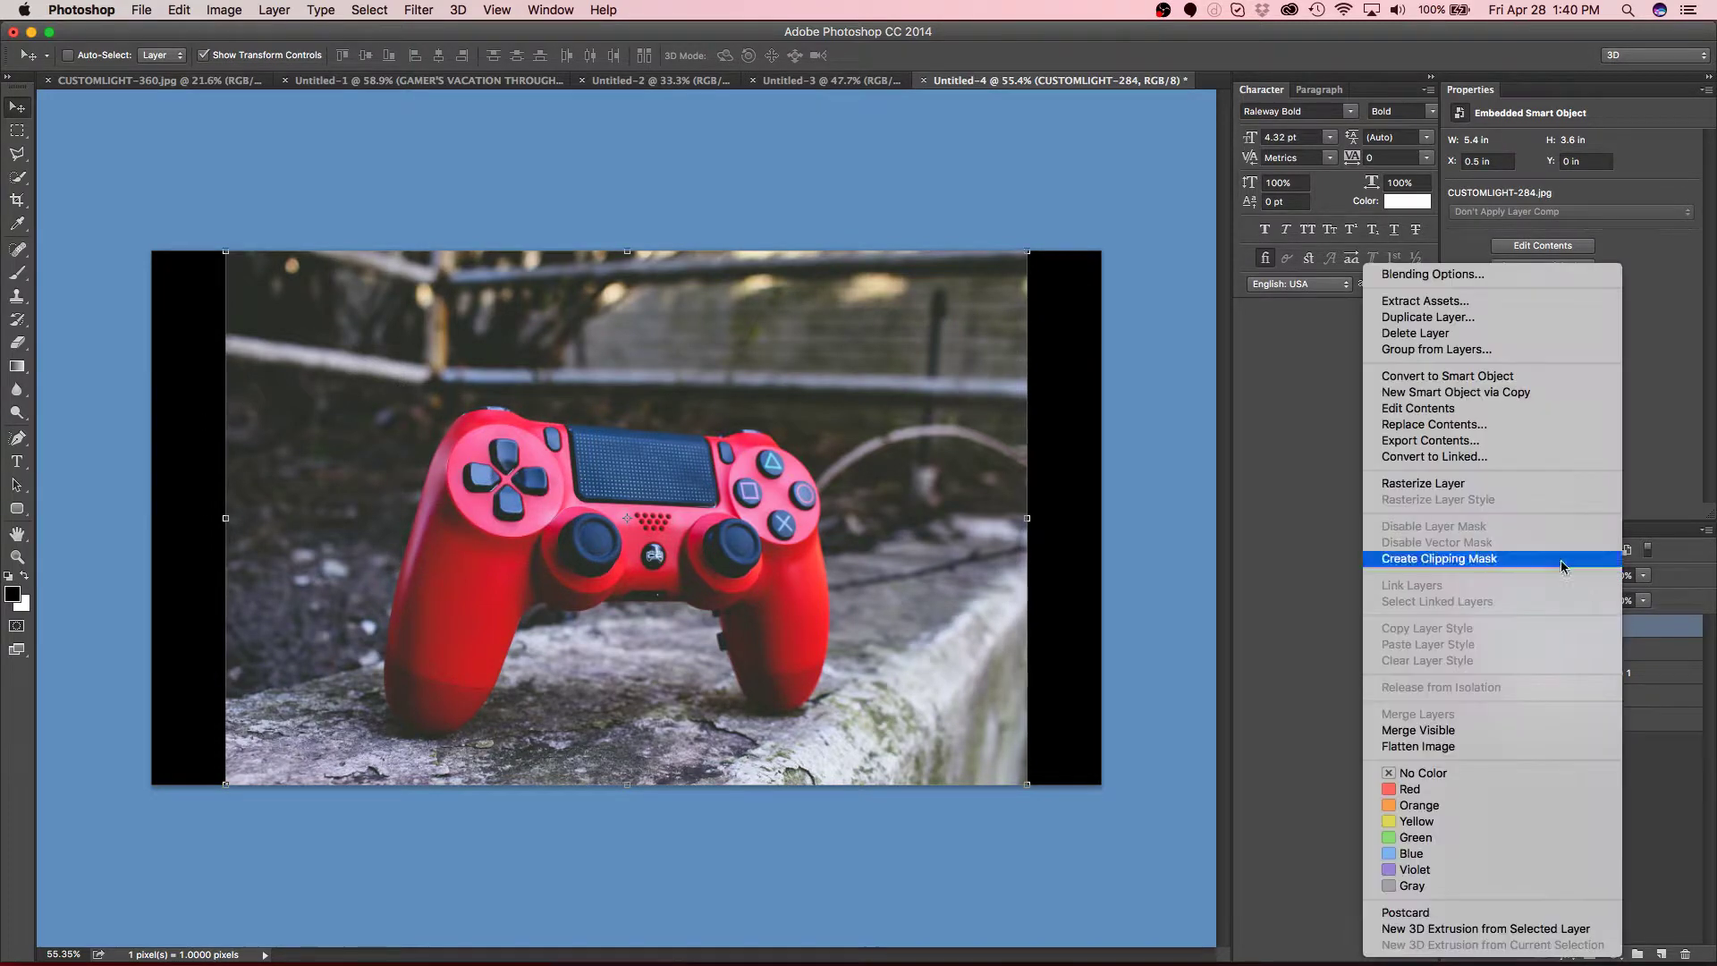
left_click(1472, 558)
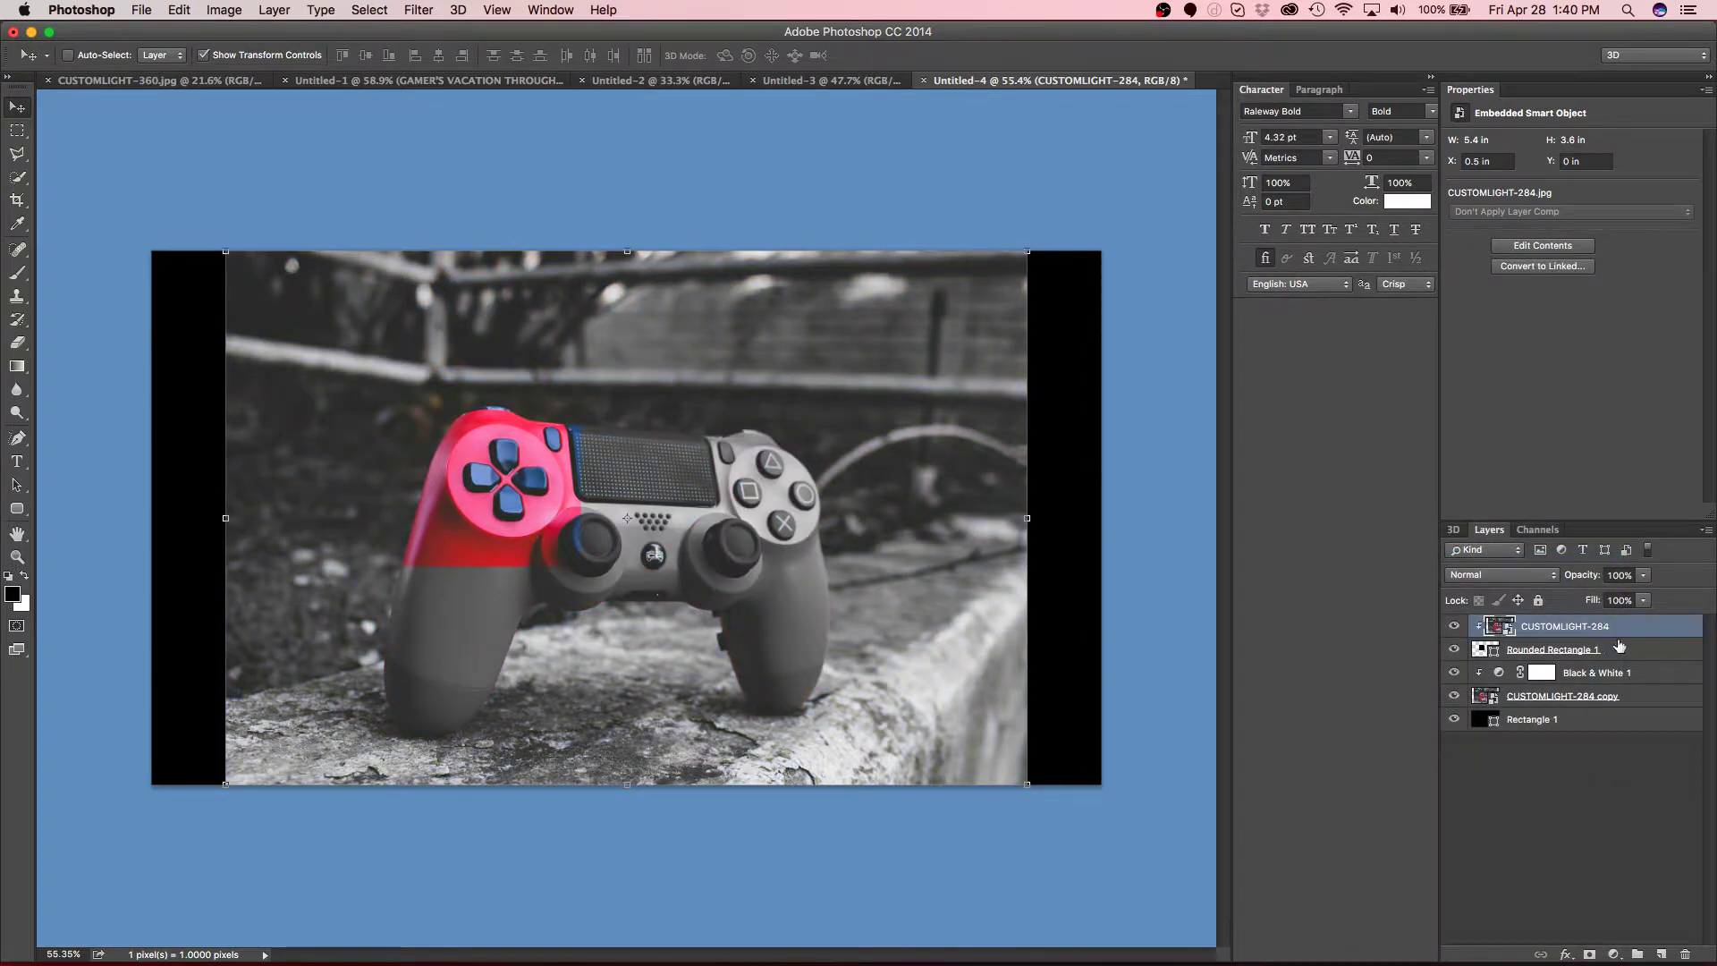
Step: Give the rounded rectangle a Stroke and a Drop Shadow, and move it over the controller's centre at about X 723, Y 379 px
left_click(1620, 648)
left_click_drag(541, 475, 506, 523)
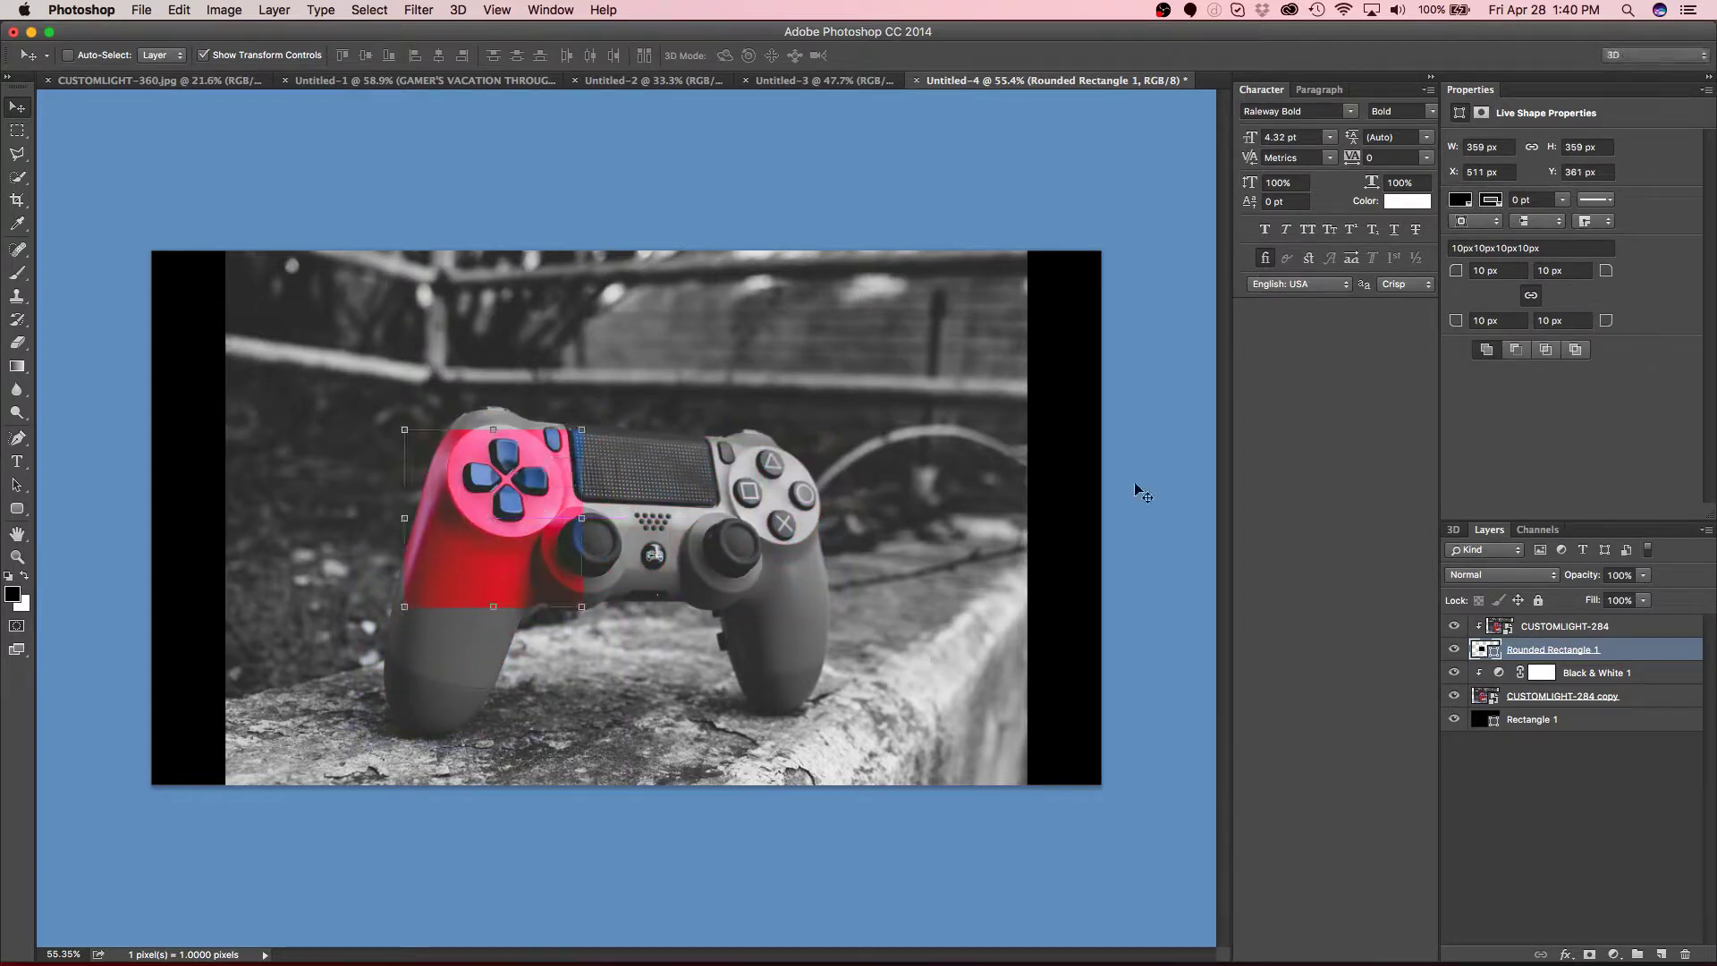
double_click(1664, 656)
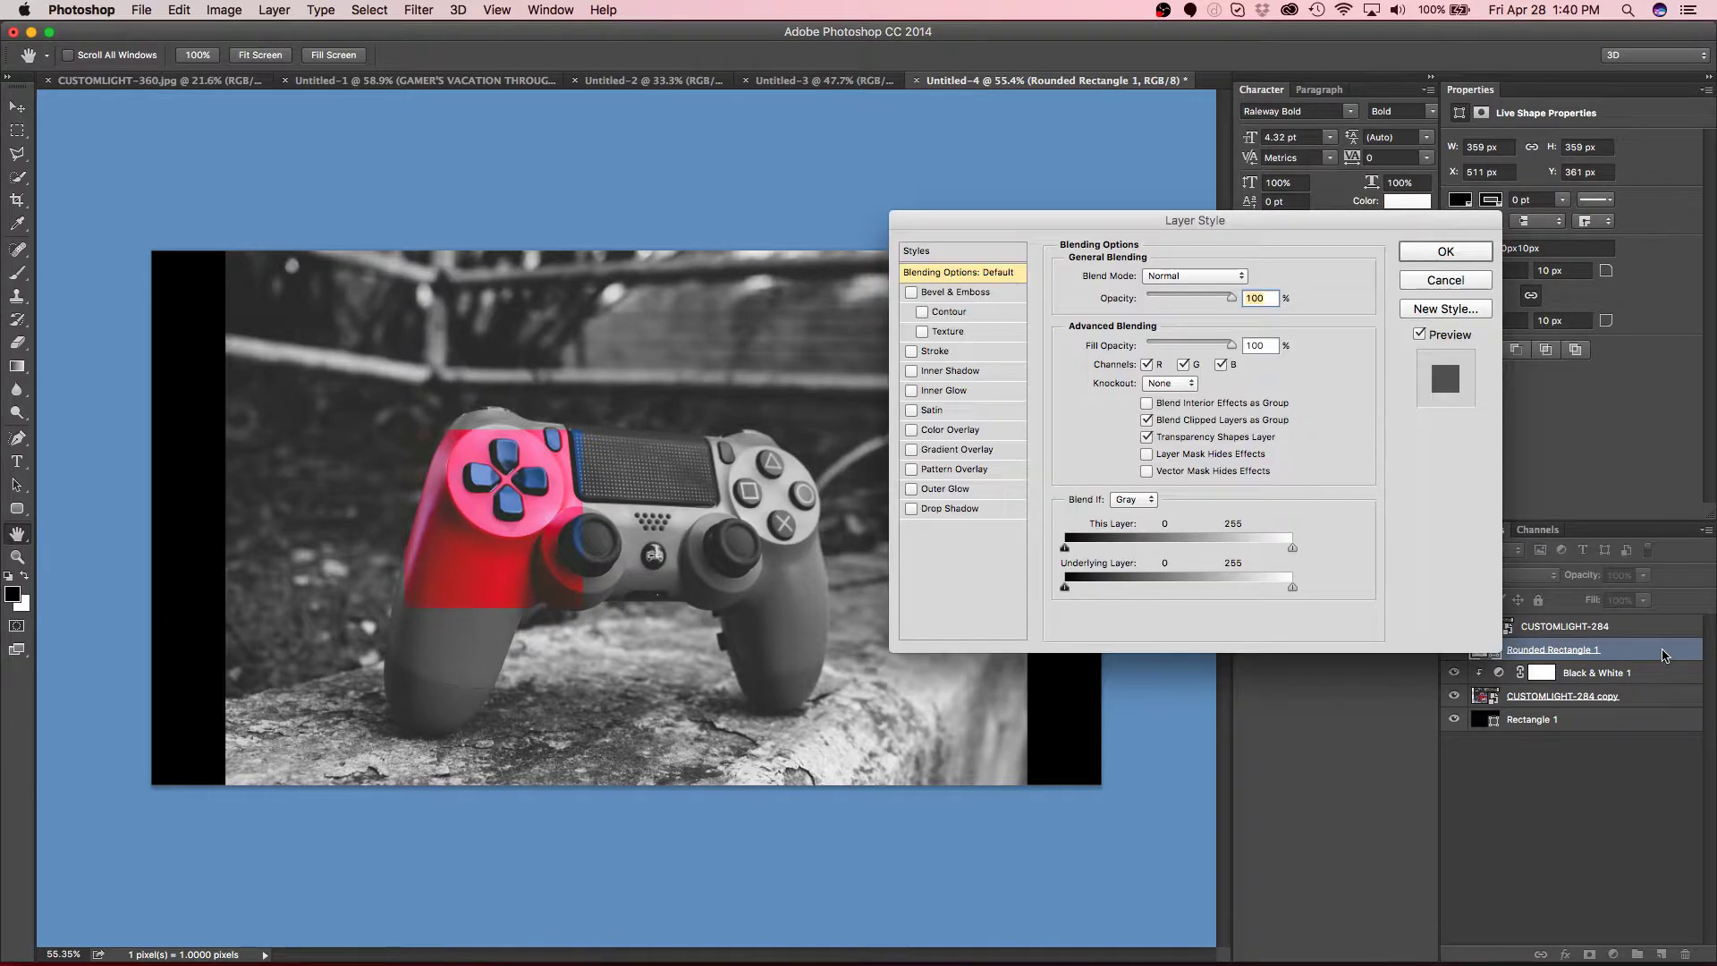
left_click(910, 354)
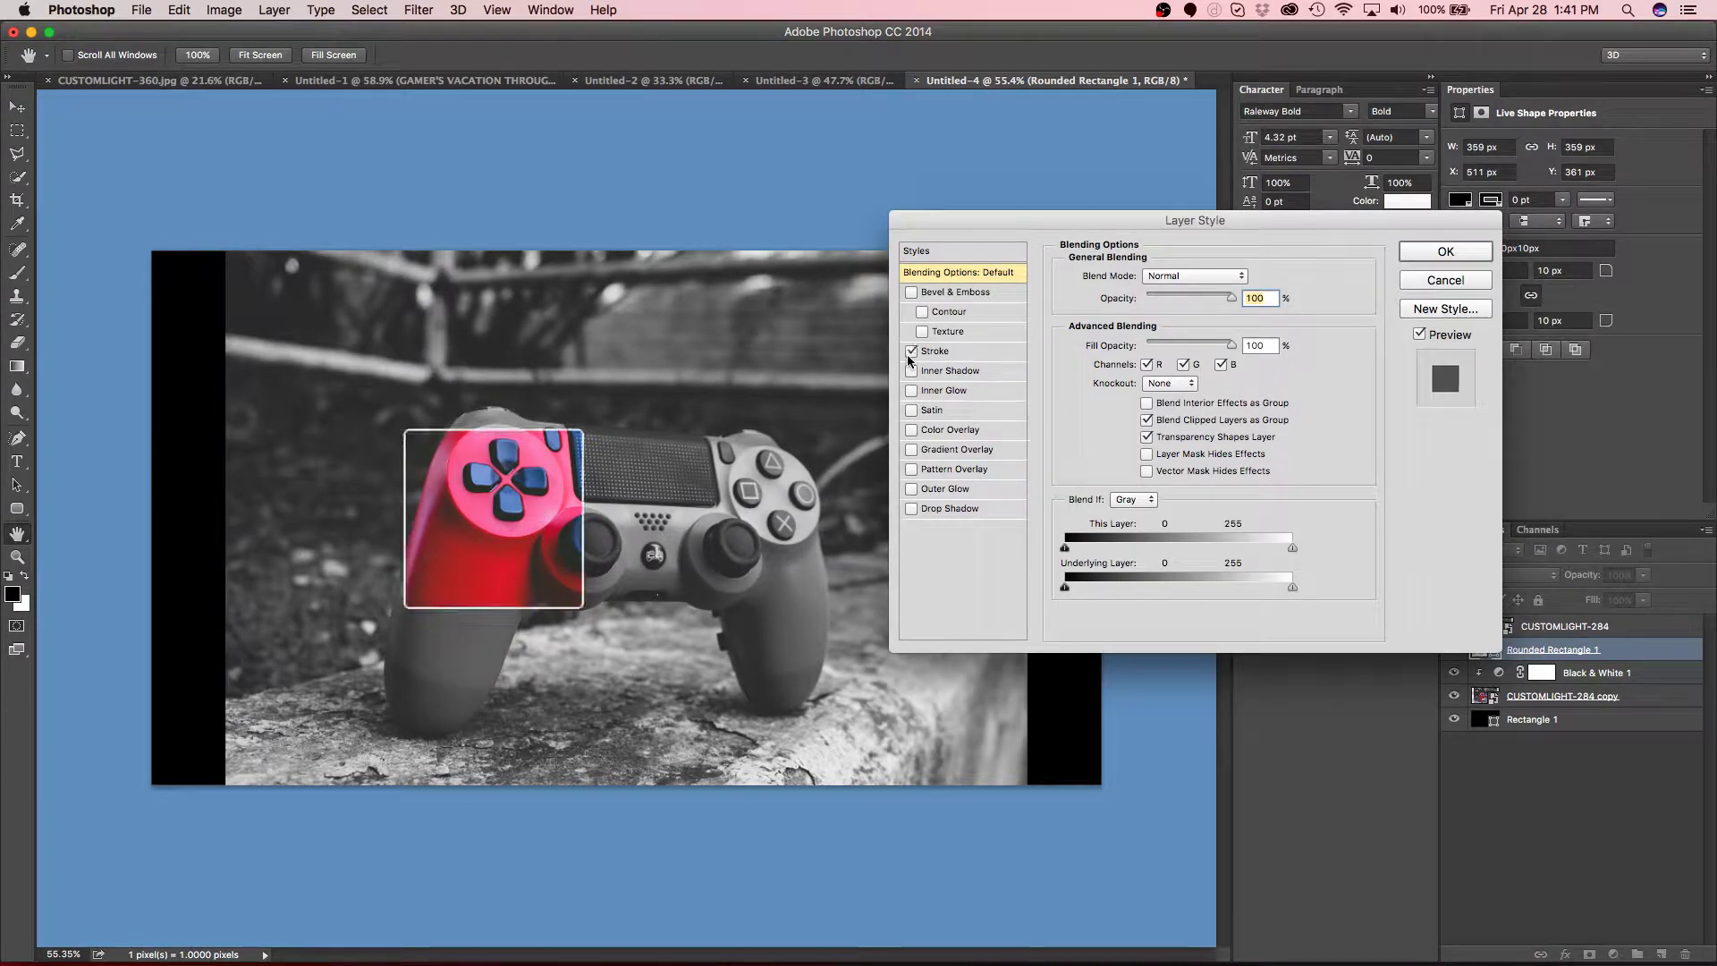
left_click(943, 510)
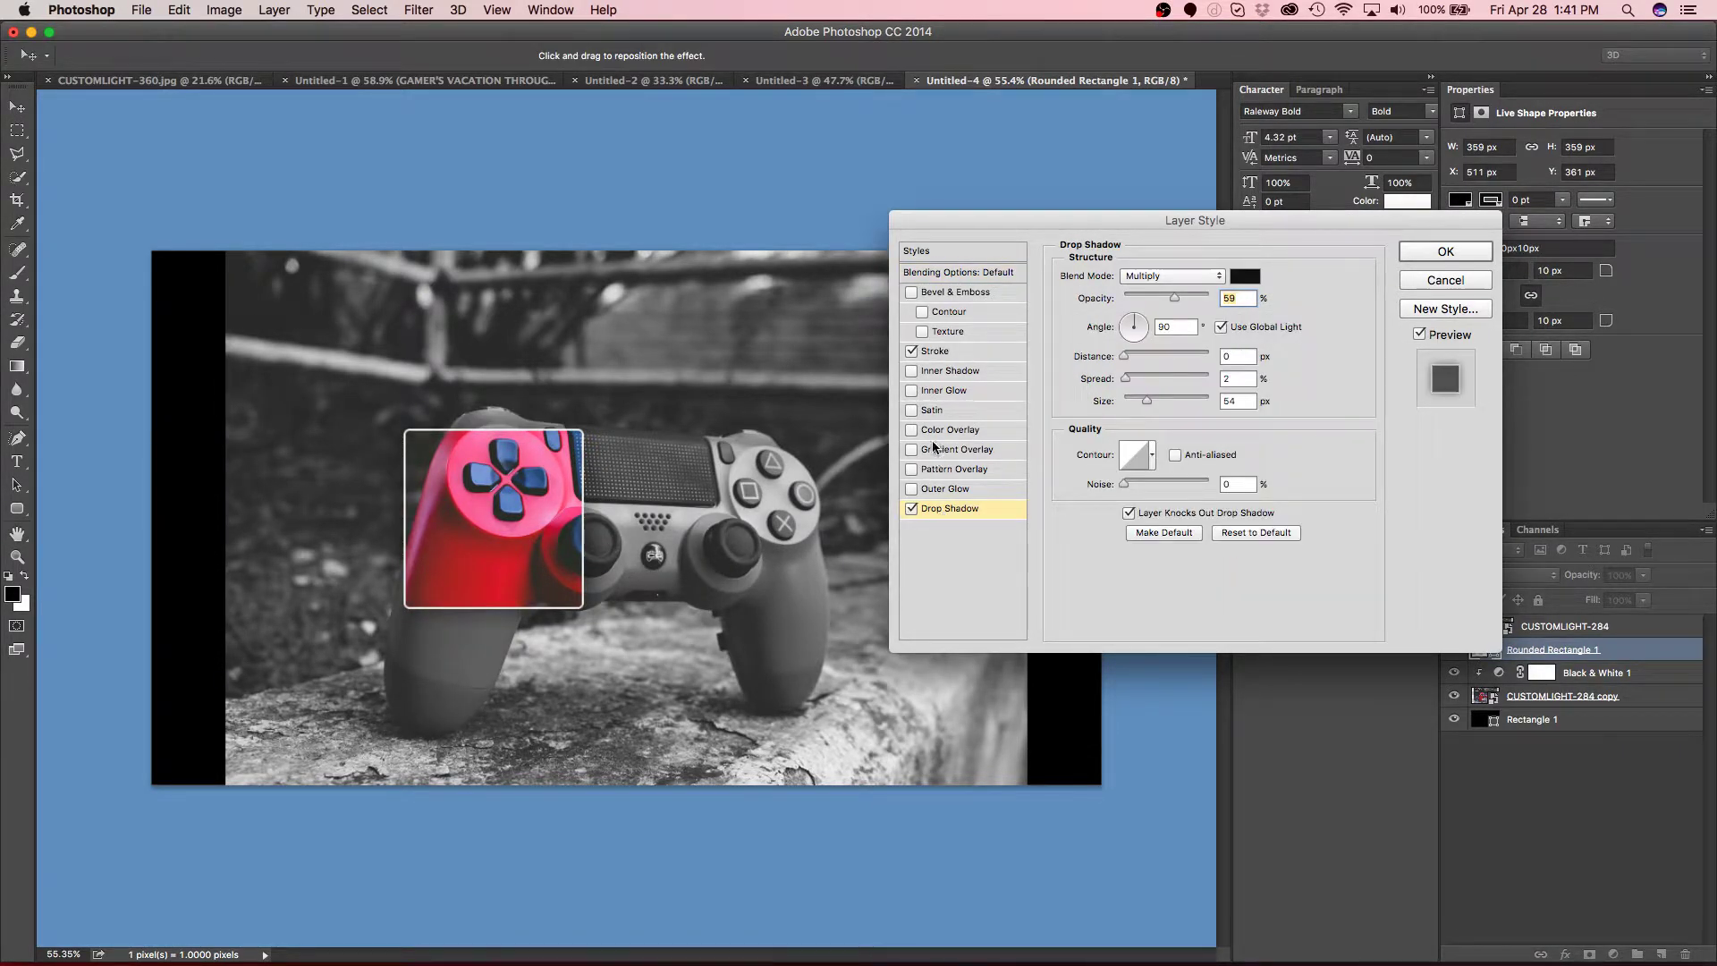
left_click(1445, 252)
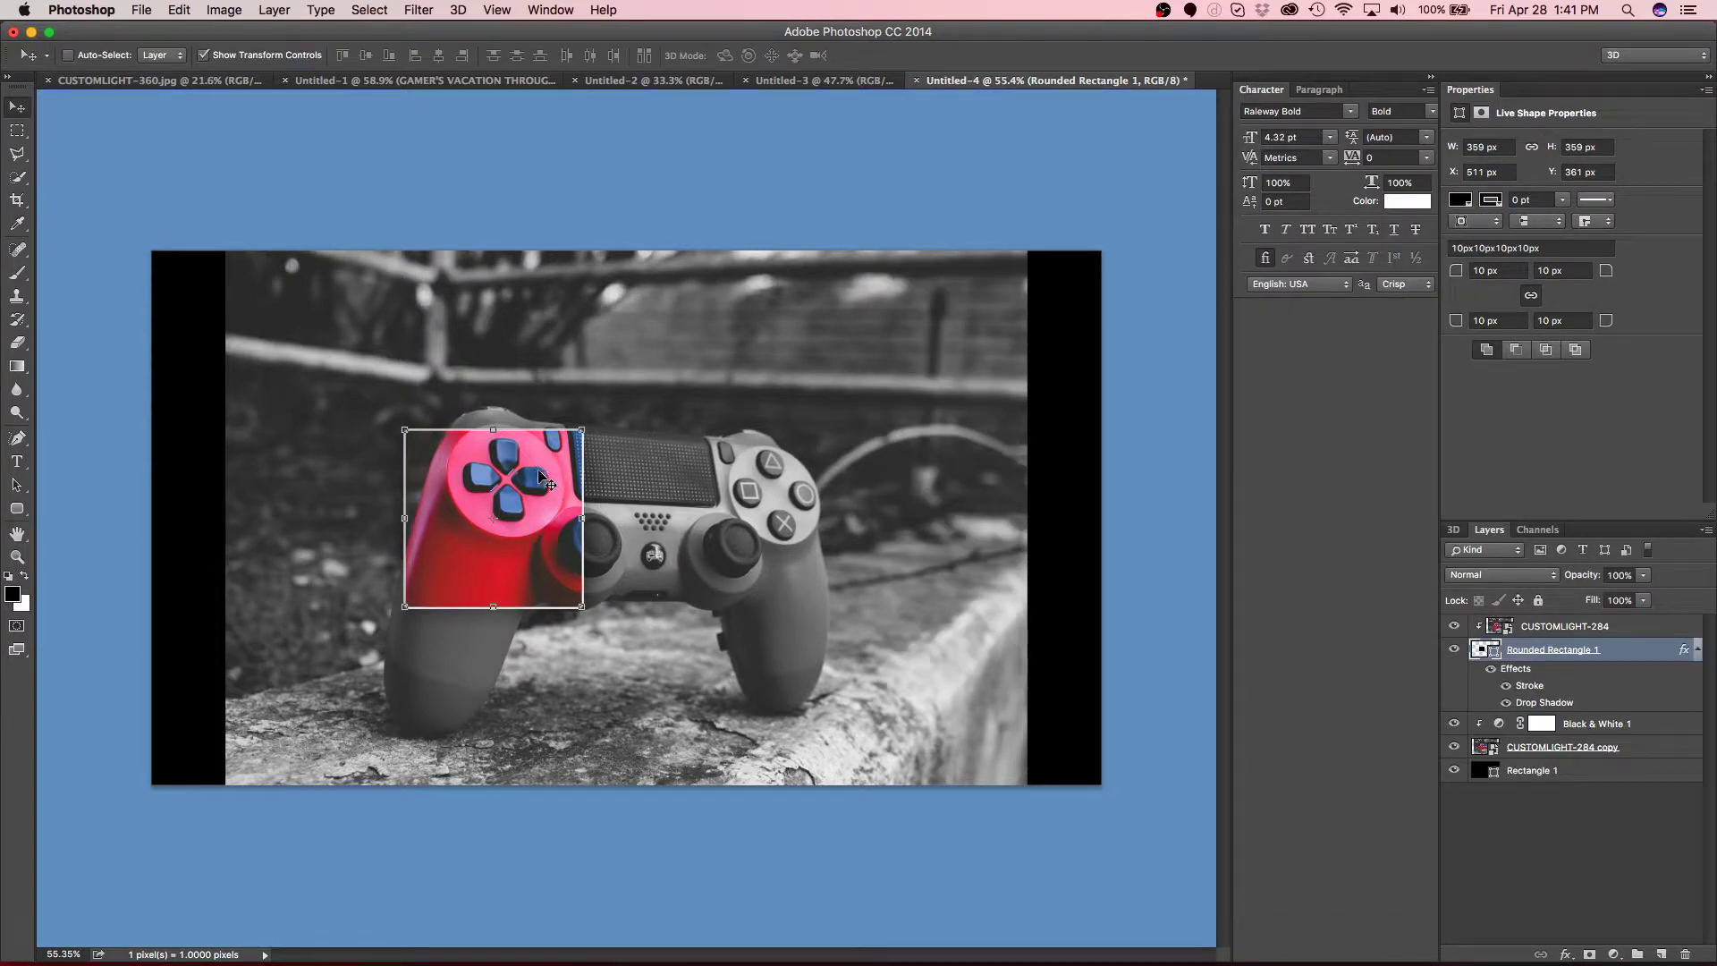
left_click_drag(563, 483, 718, 510)
Step: Hide both CUSTOMLIGHT-284 photos, the rounded rectangle and the Black & White adjustment, and group these four layers
left_click(1455, 649)
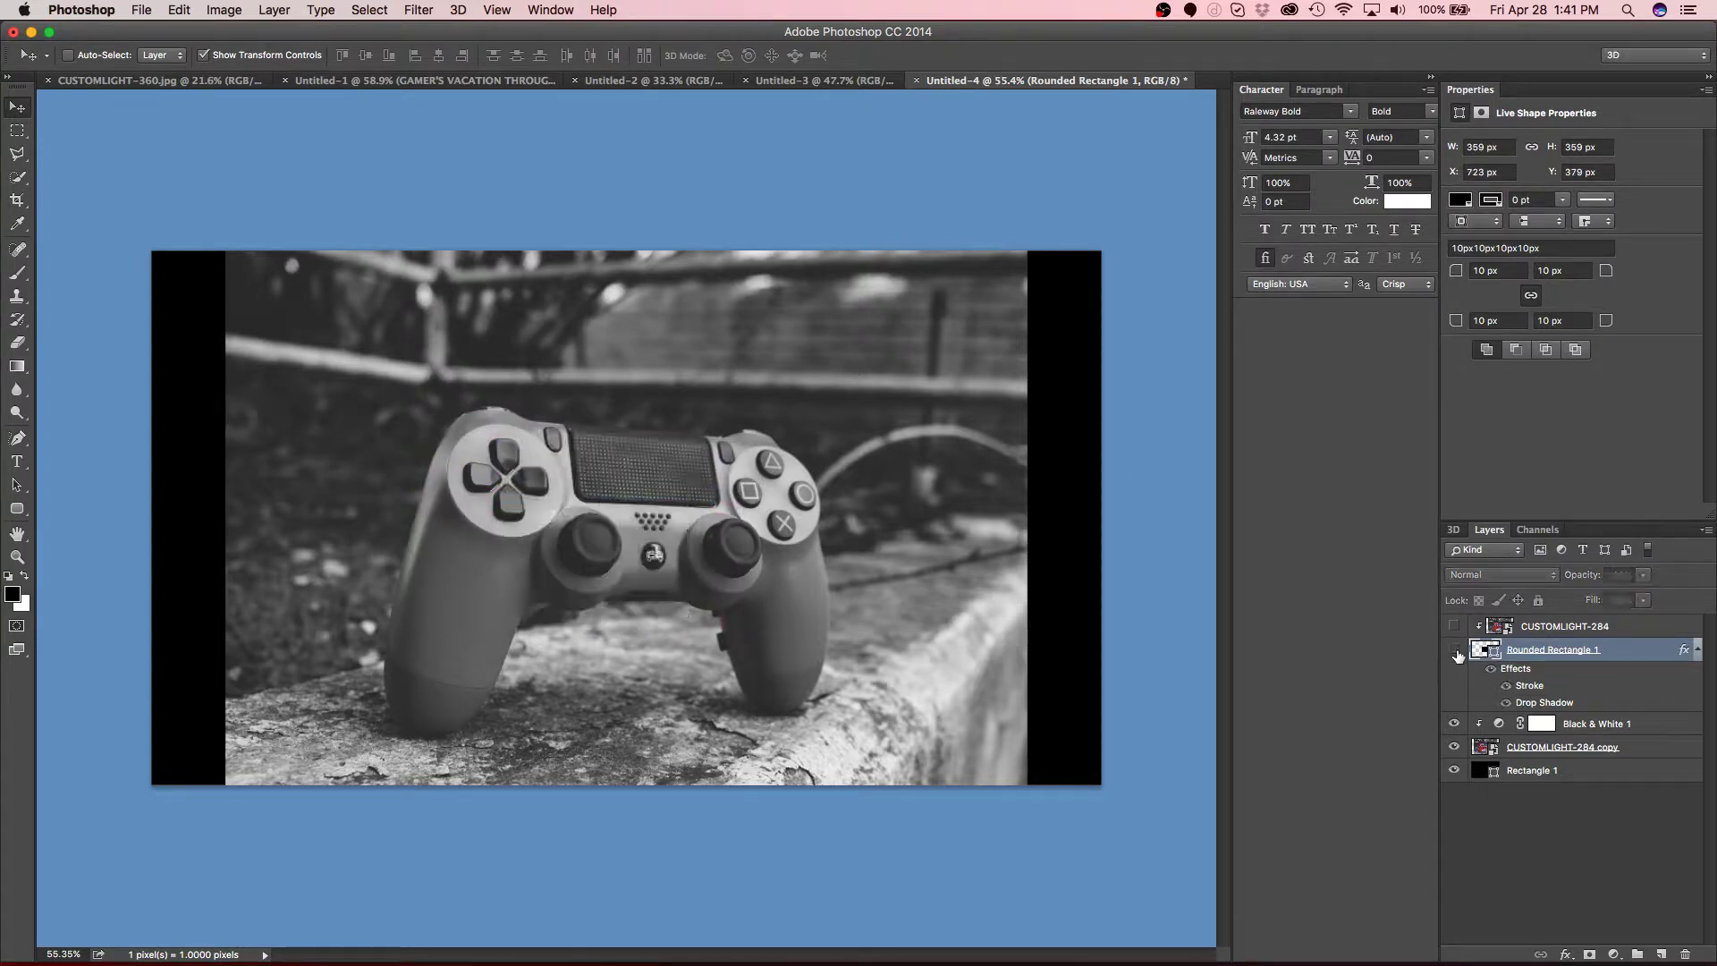
left_click(1456, 724)
left_click(1455, 747)
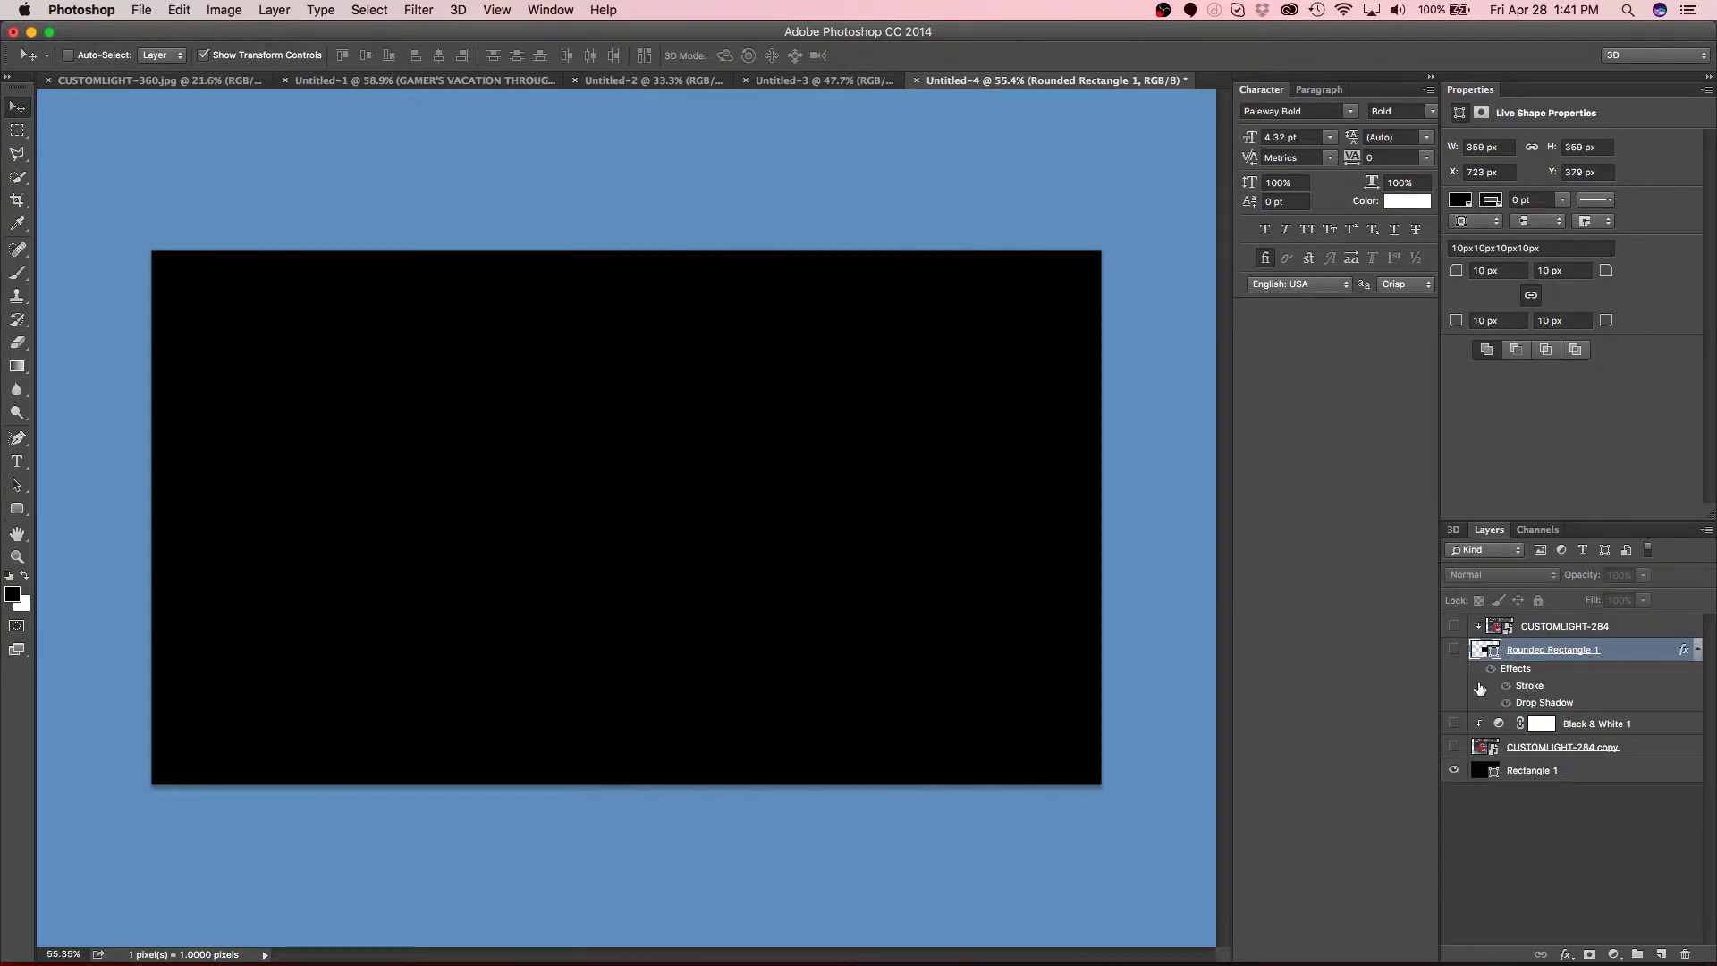
left_click(1507, 632, "shift")
left_click(1539, 747, "shift")
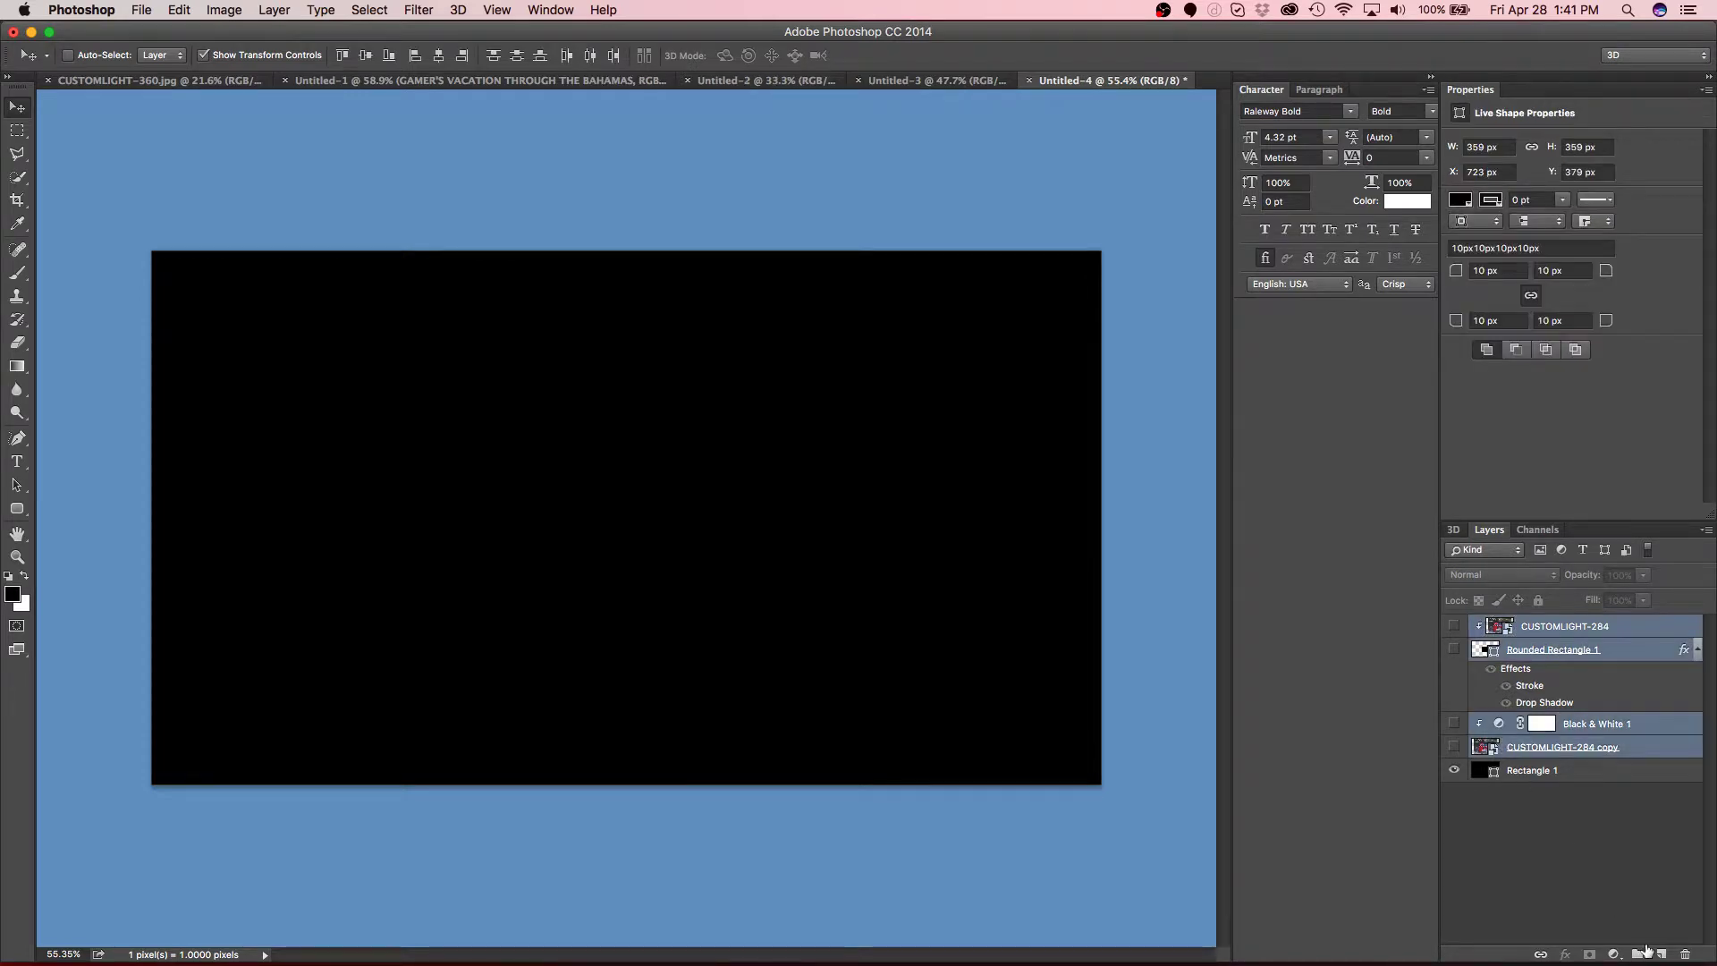
left_click(1640, 953)
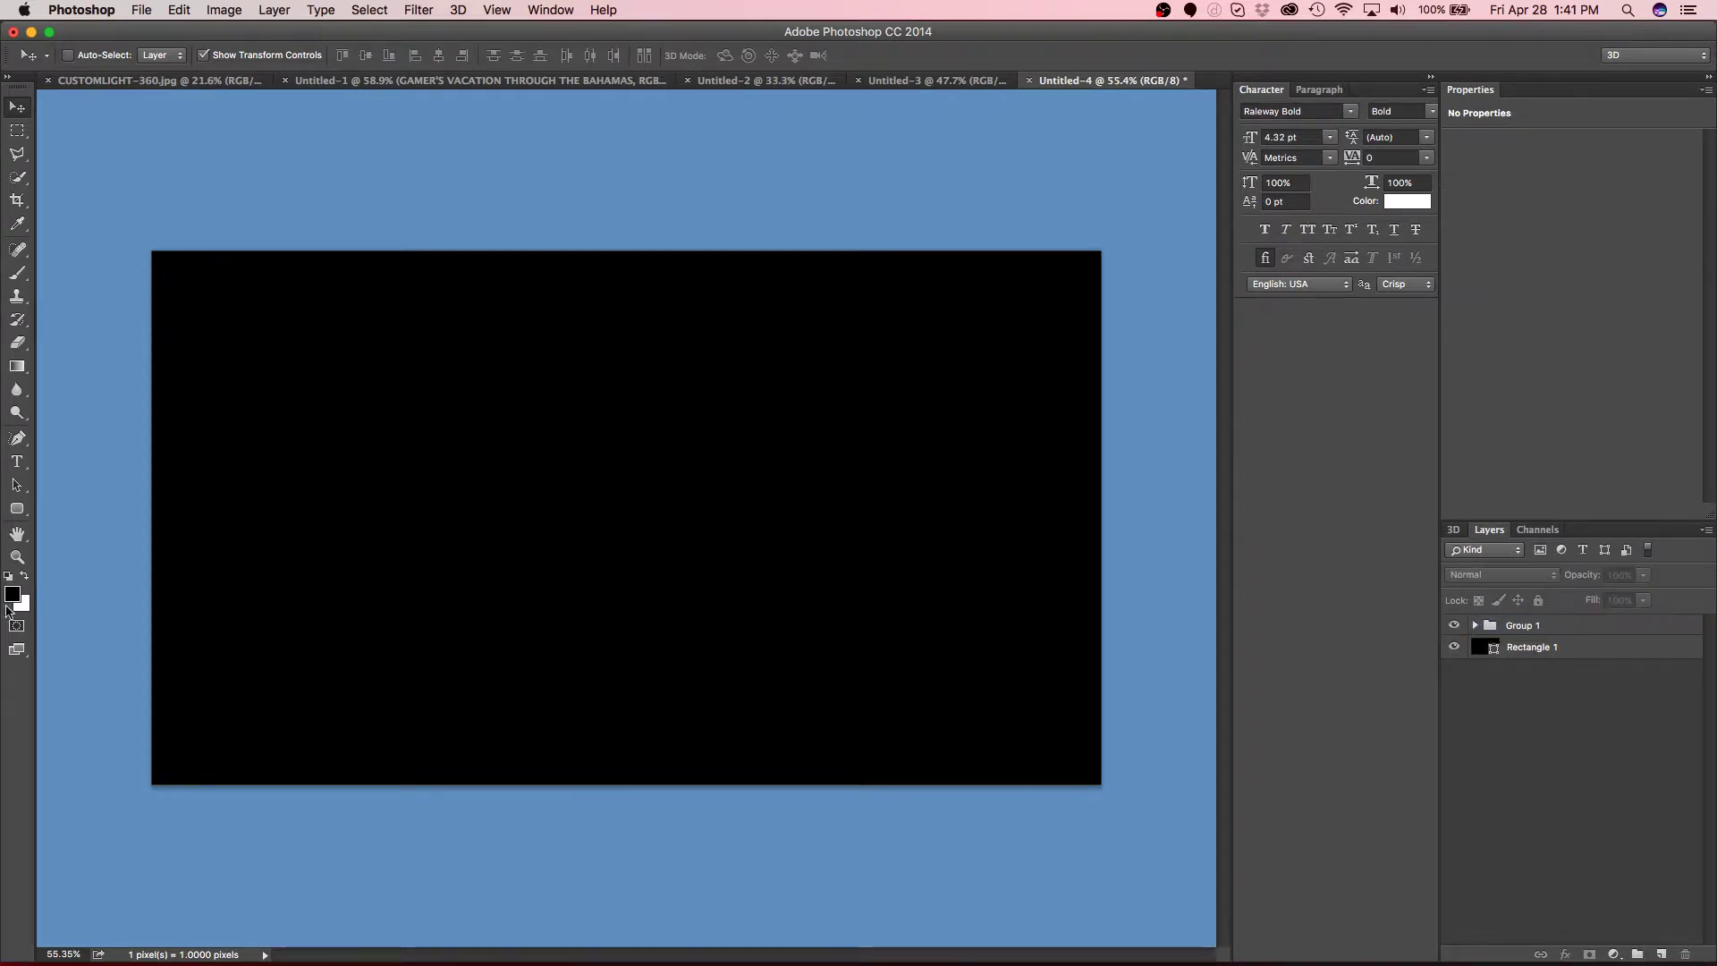
Step: Switch to Finder and place CUSTOMLIGHT-189.jpg from the New Marketing Pics folder onto the Photoshop canvas
left_click(534, 950)
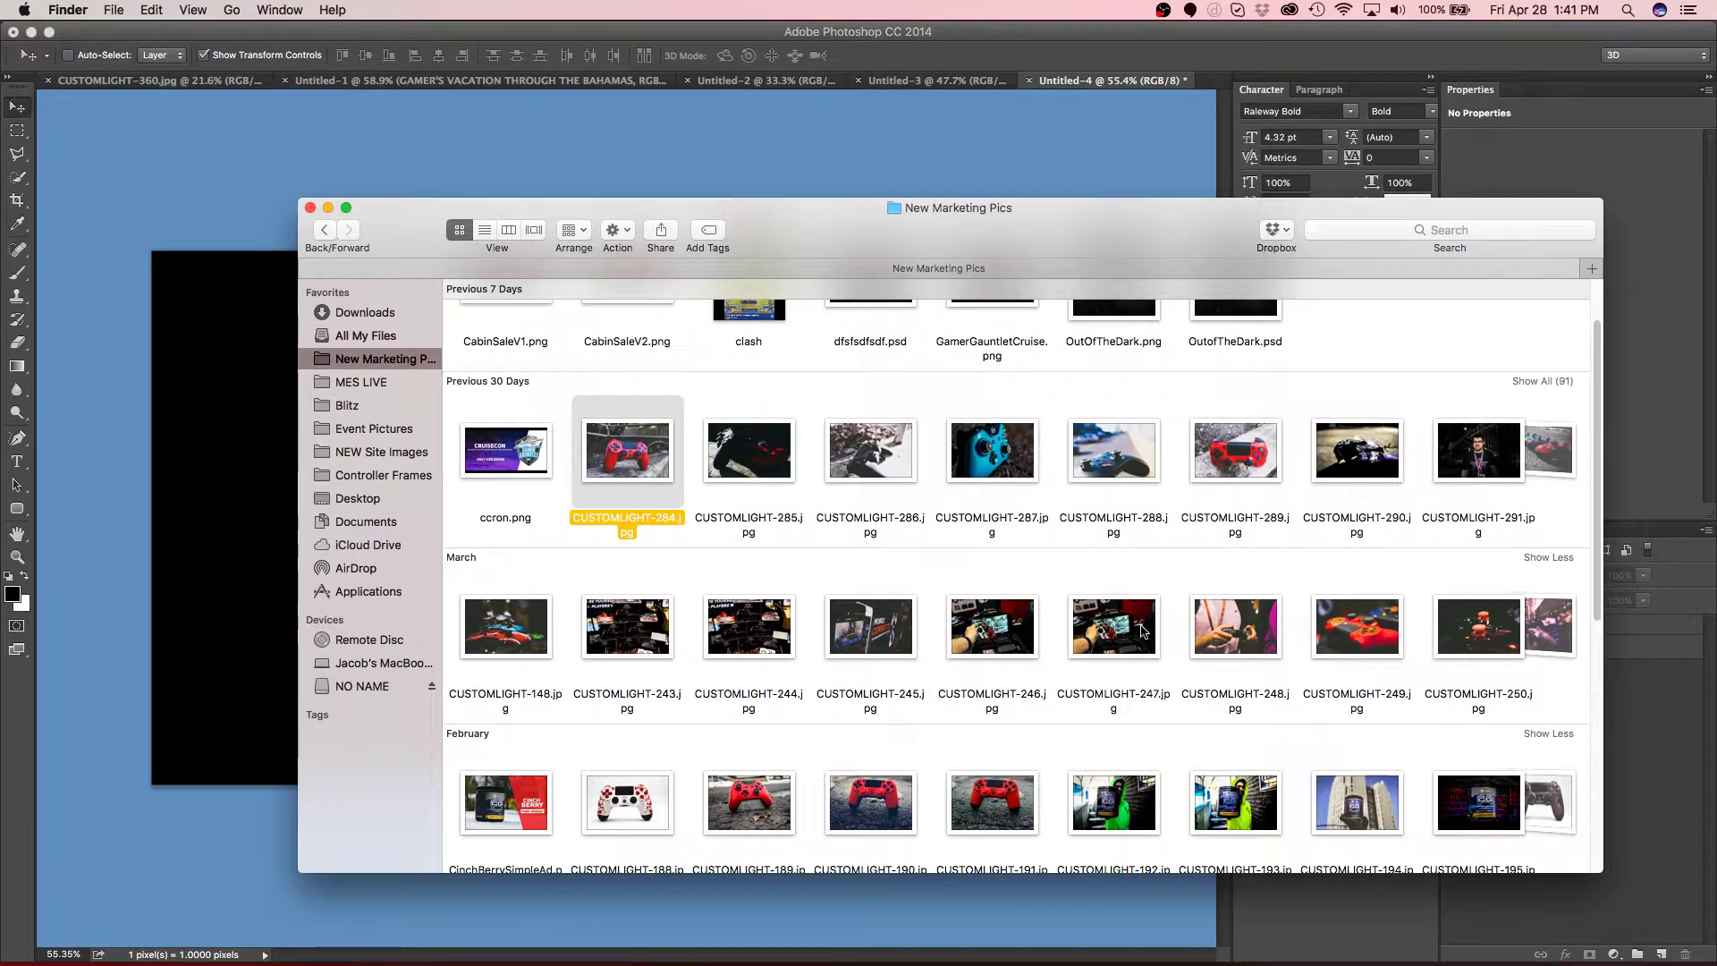
scroll(1168, 577, "down", 1)
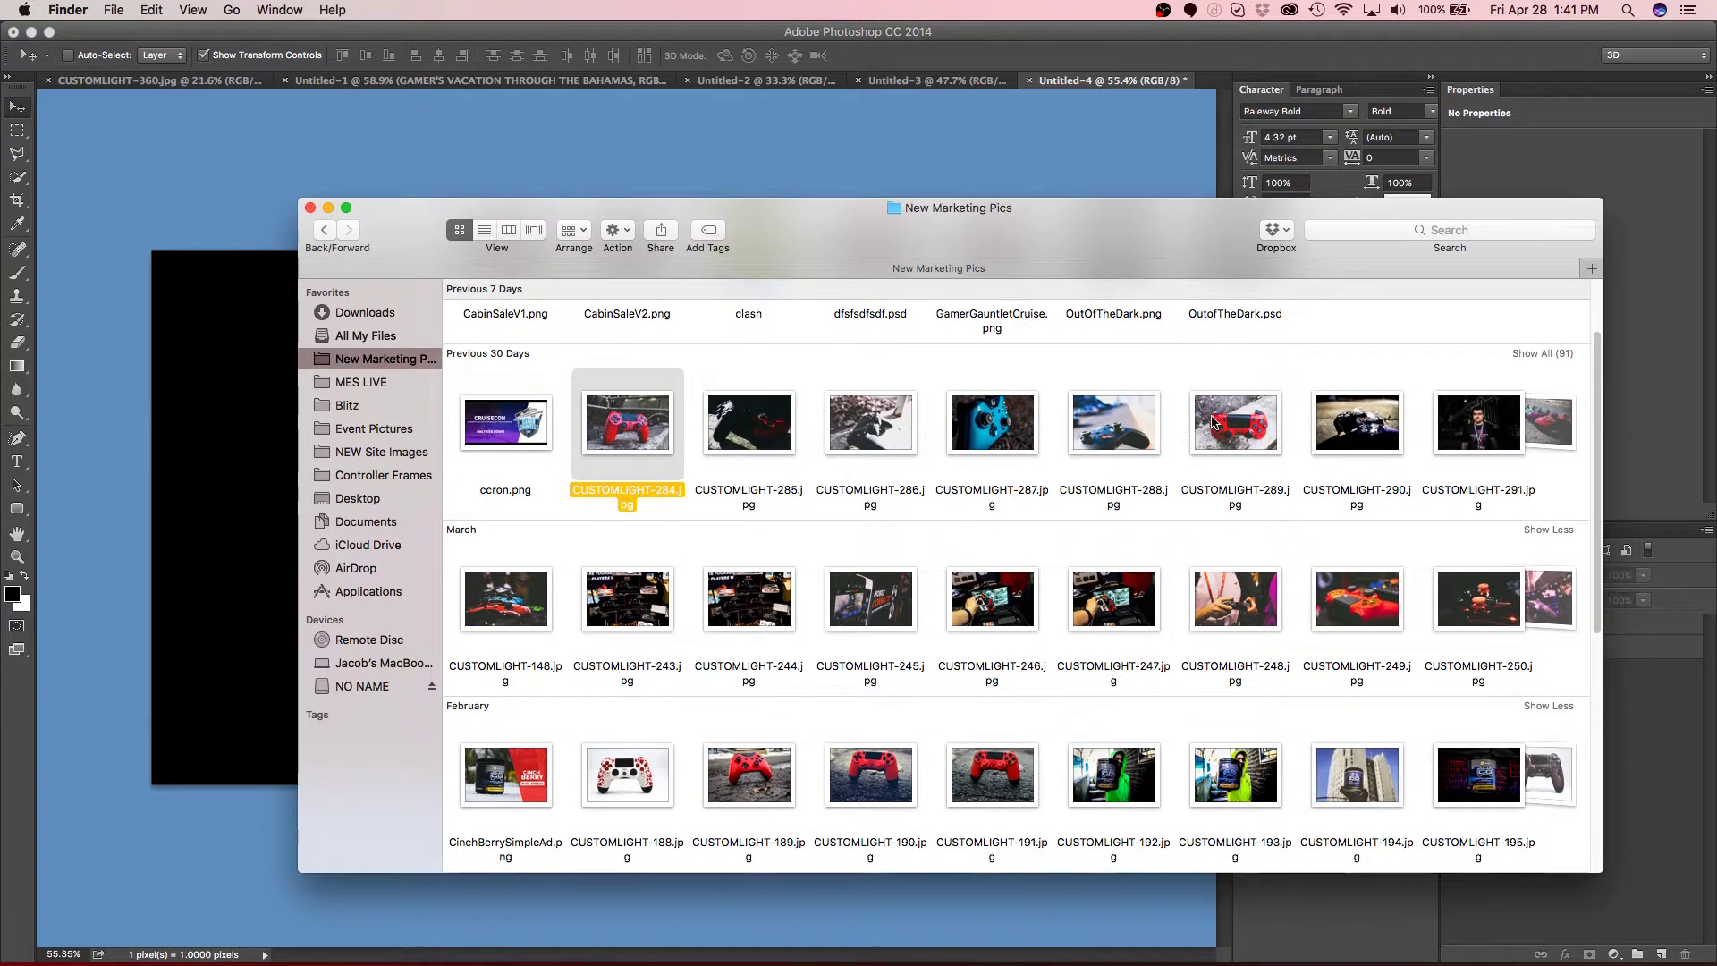
scroll(1213, 422, "down", 4)
left_click(771, 656)
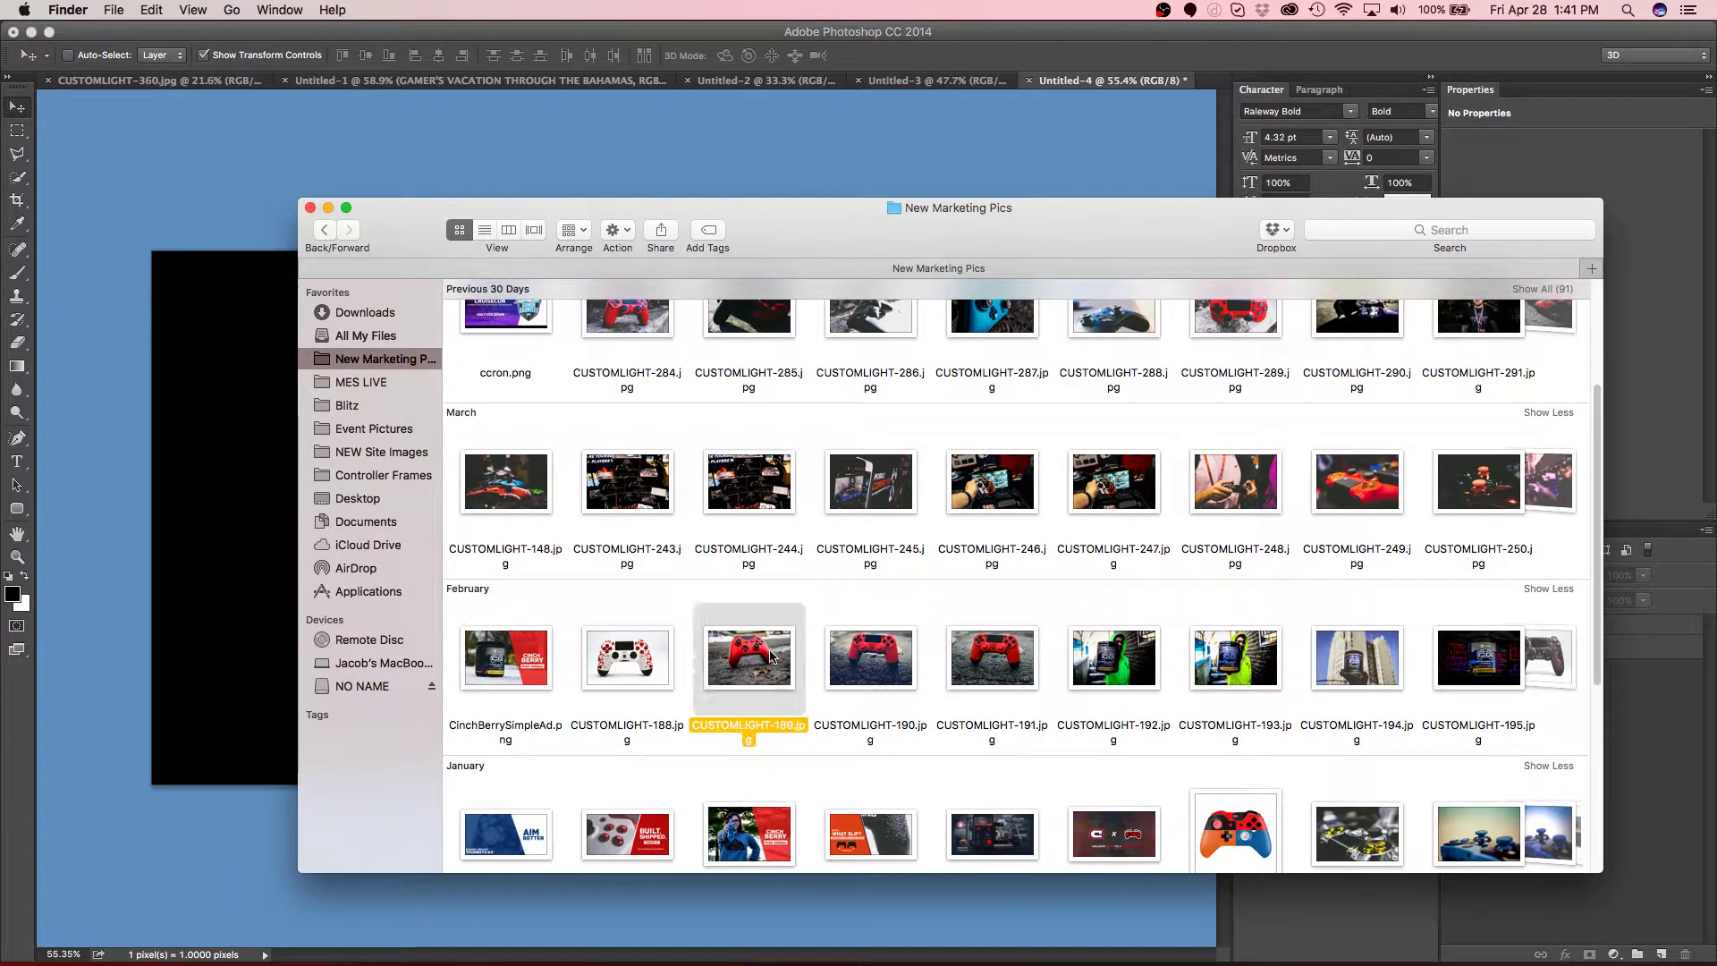
left_click_drag(771, 656, 241, 564)
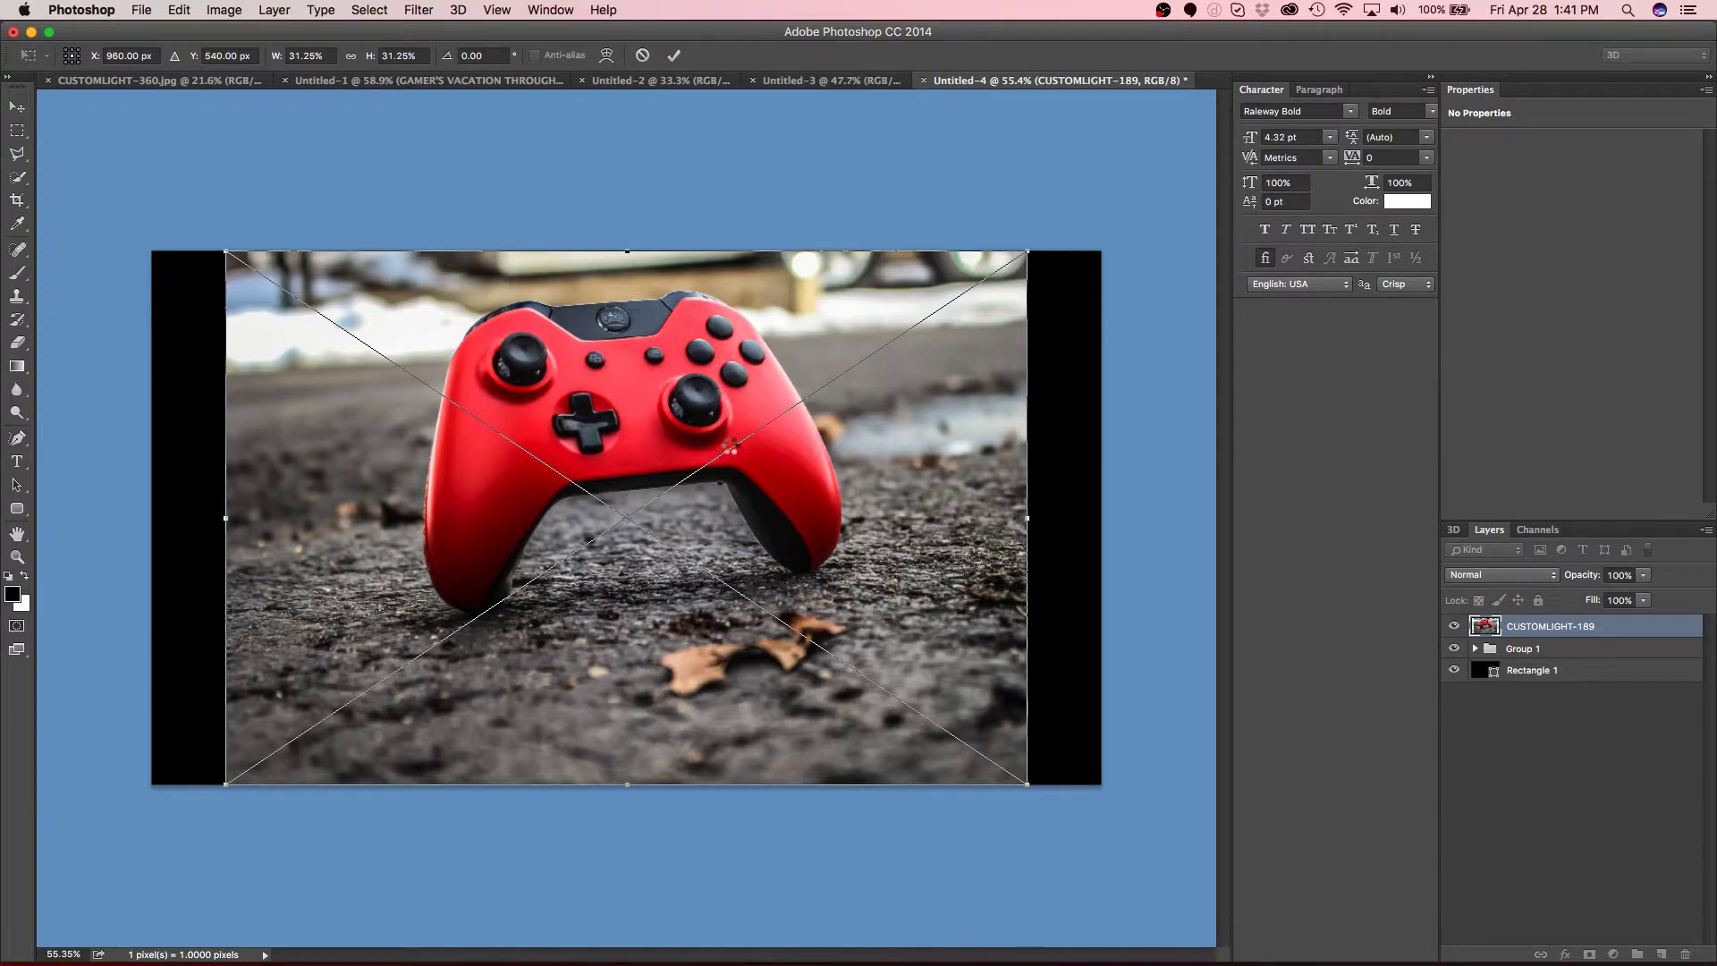
key("Return")
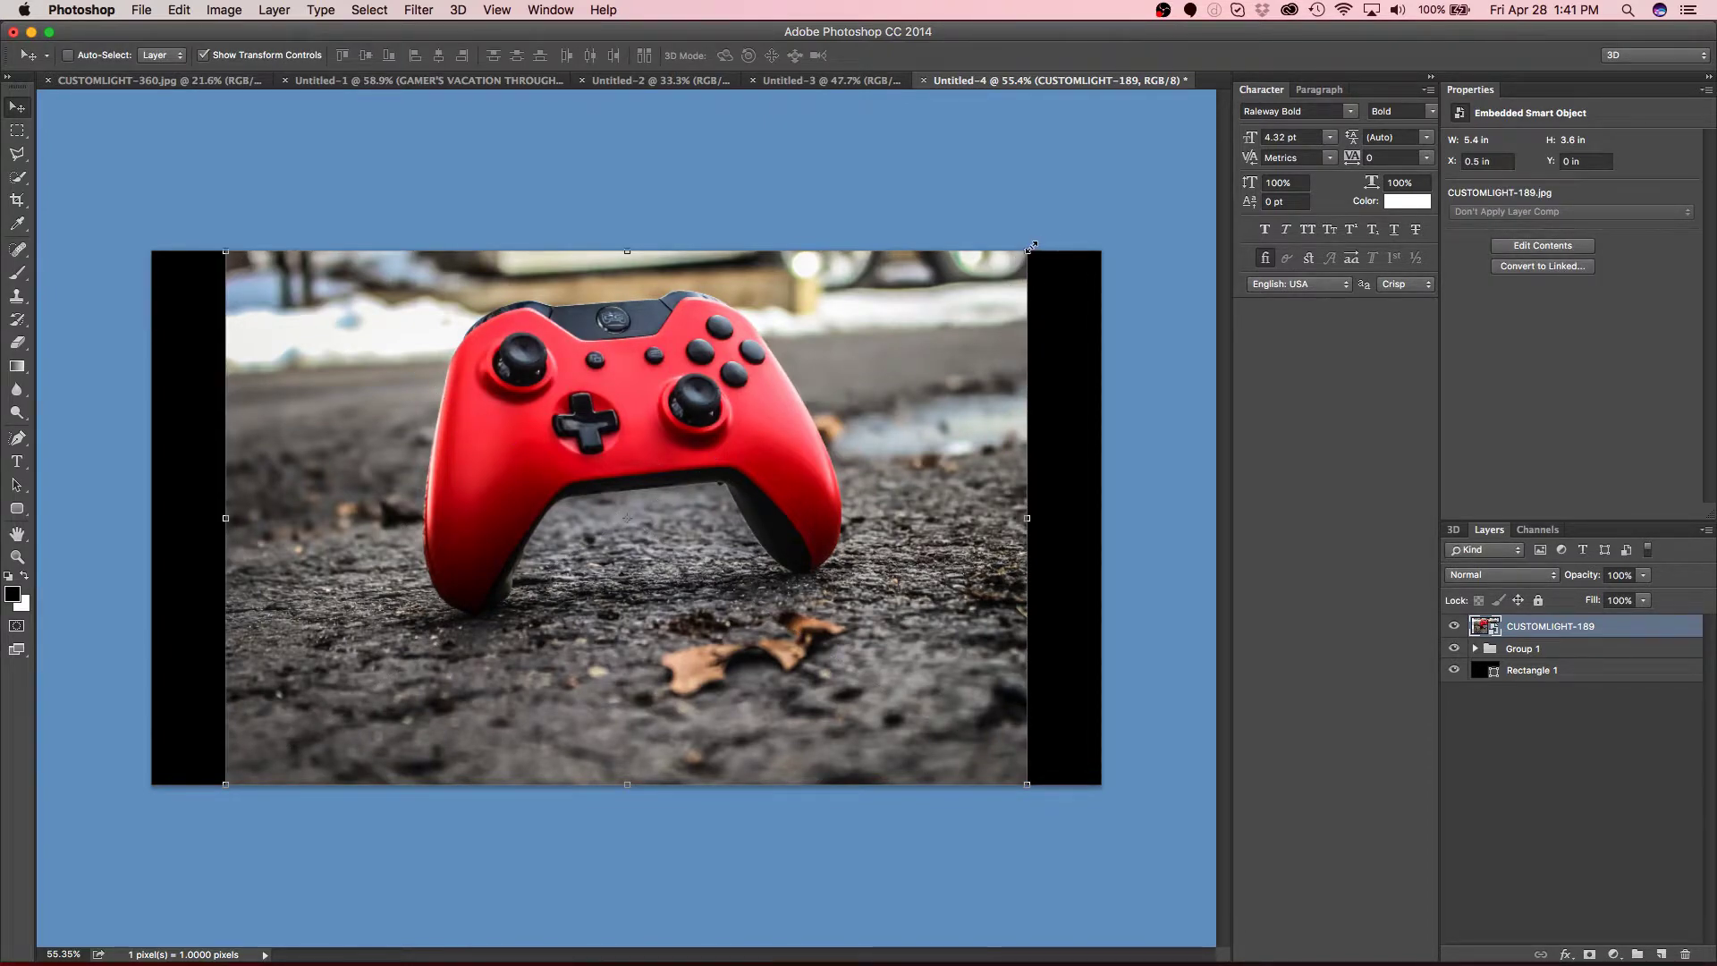
Step: Scale the CUSTOMLIGHT-189 photo up to about 37.21% and reposition it to cover the whole canvas
left_click_drag(1030, 247, 1197, 163)
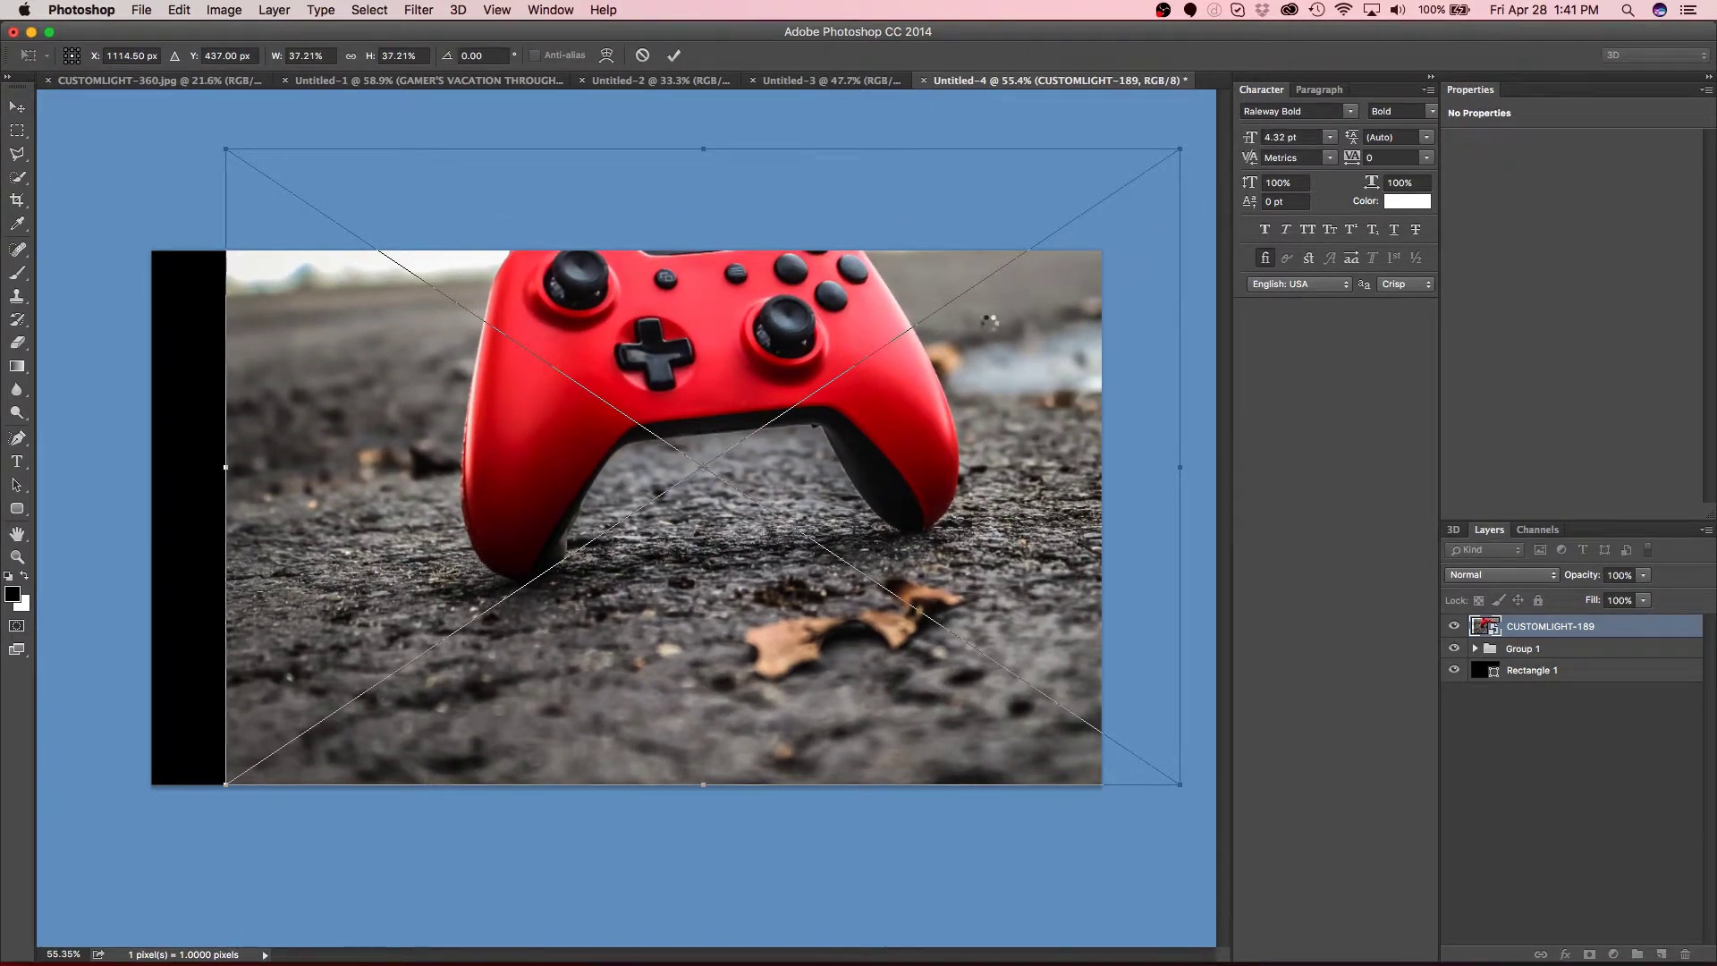
key("Return")
left_click_drag(980, 327, 898, 410)
left_click(1533, 766)
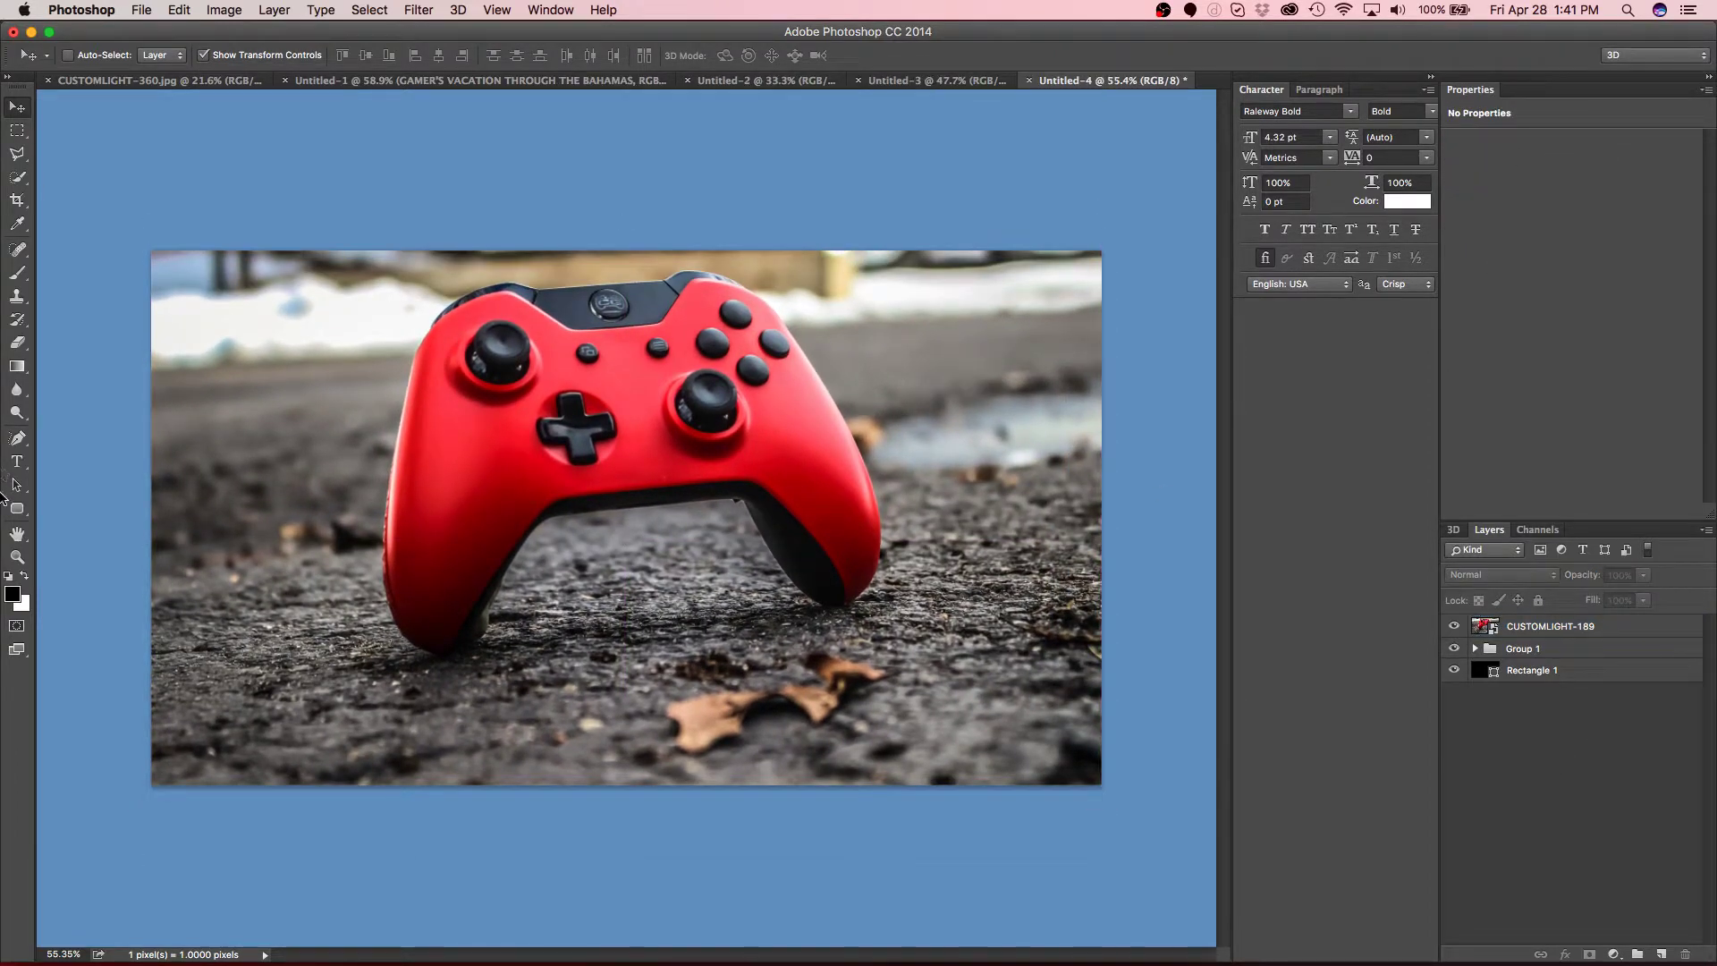
Step: Draw a black rounded rectangle with a 10 px radius, about 331 × 230 px, over the controller's left side
left_click(14, 510)
left_click_drag(311, 395, 472, 506)
right_click(473, 506)
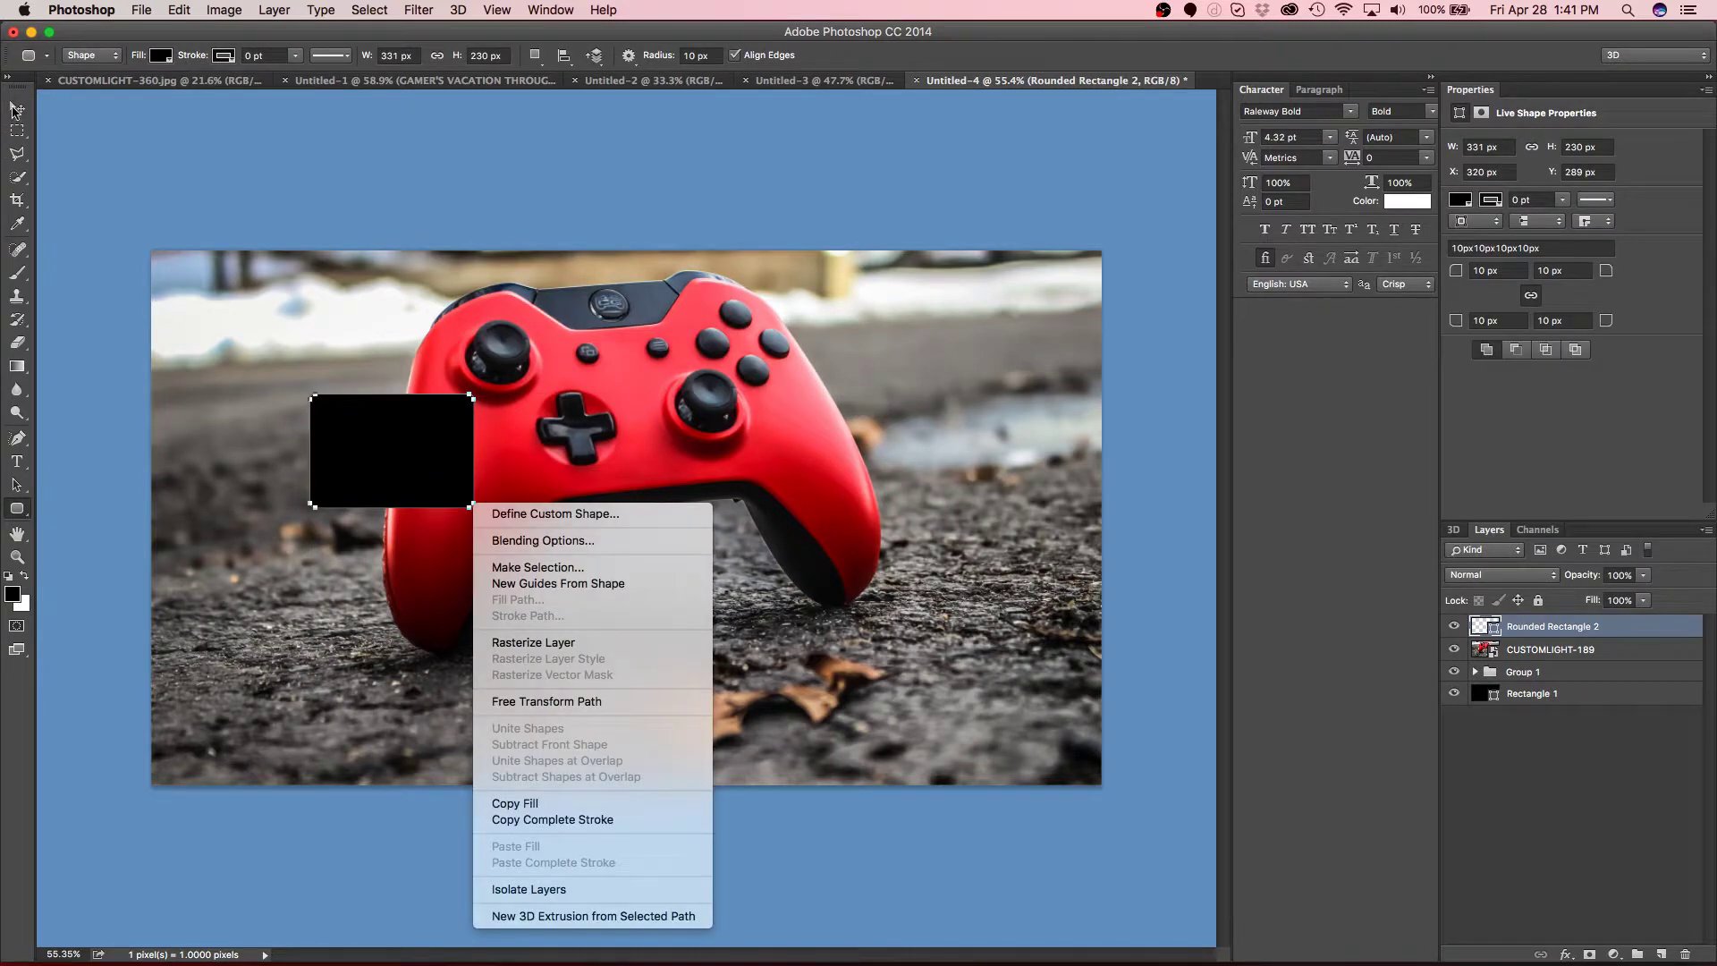
left_click(368, 432)
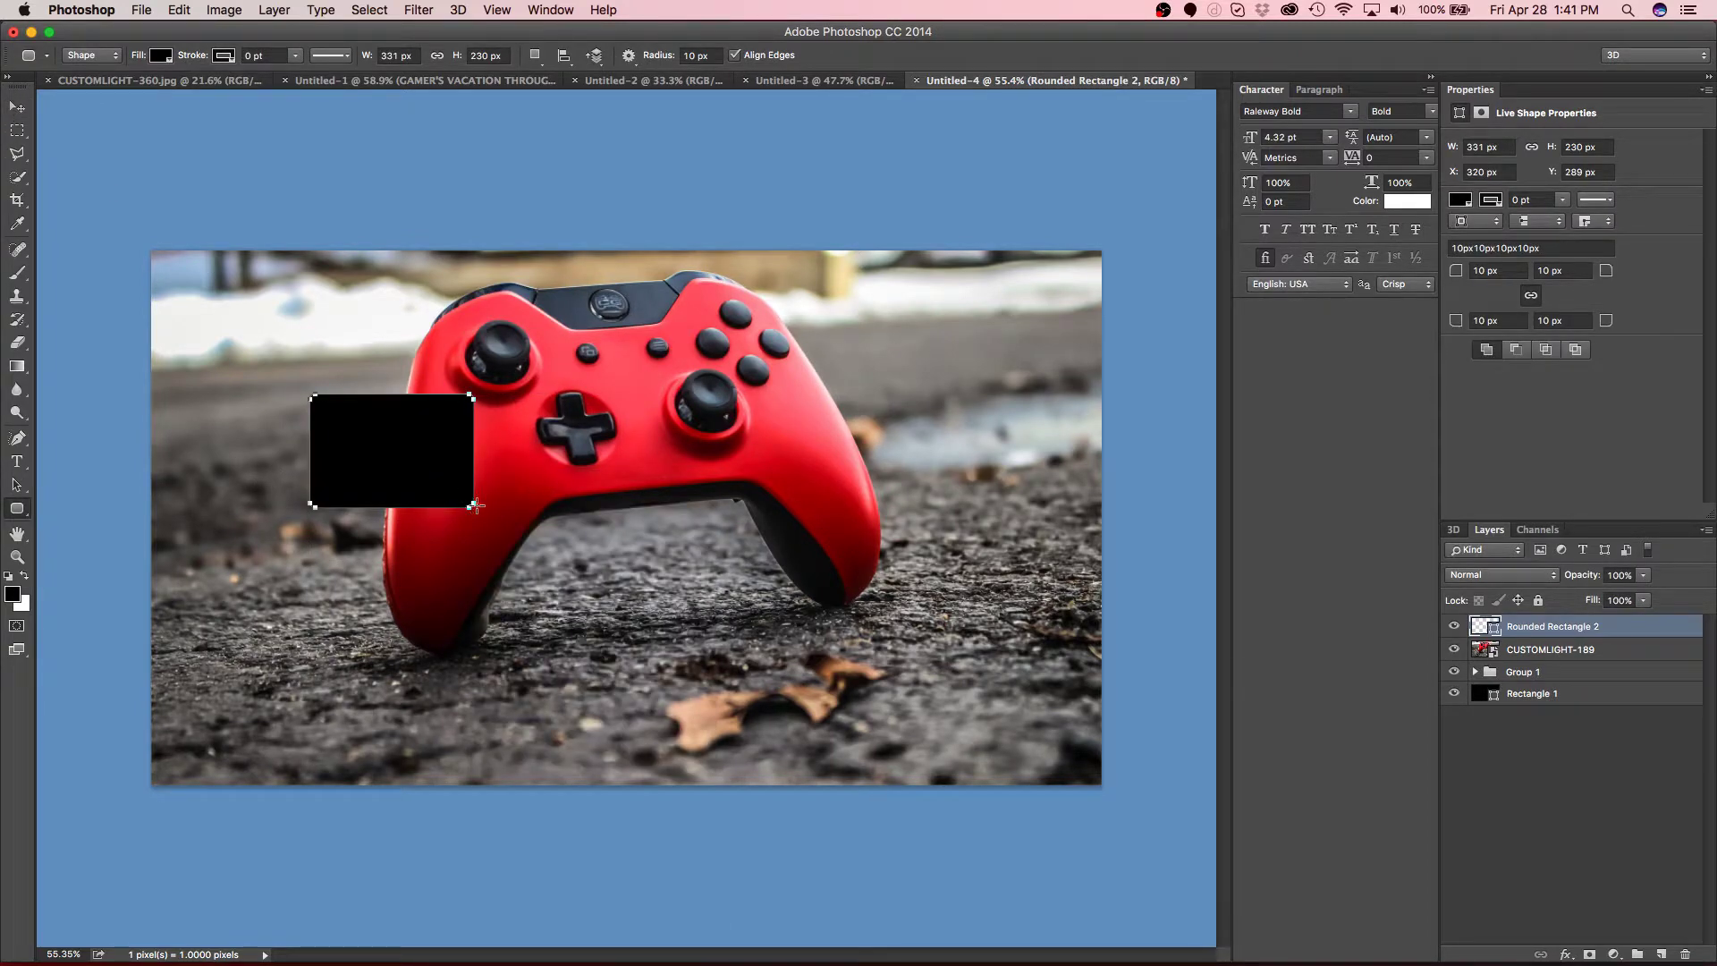
Step: Enlarge the new rounded rectangle to about 860 × 640 px and move it to about X 154, Y 169 px
left_click(17, 106)
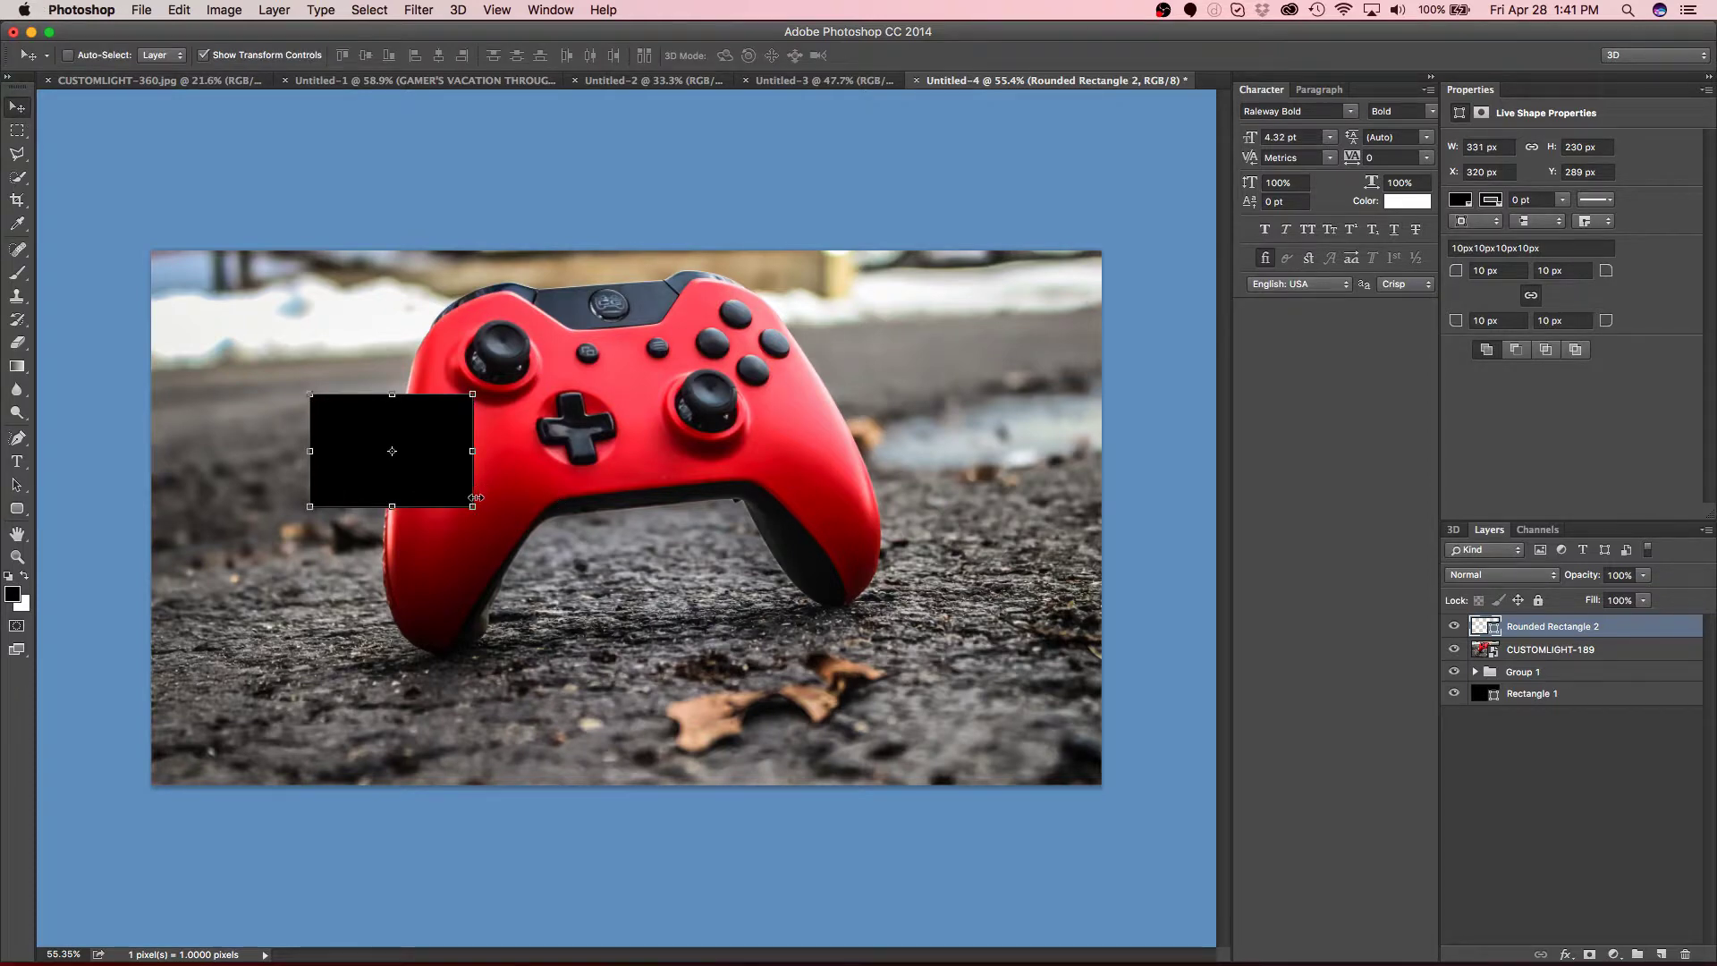
left_click_drag(474, 506, 736, 709)
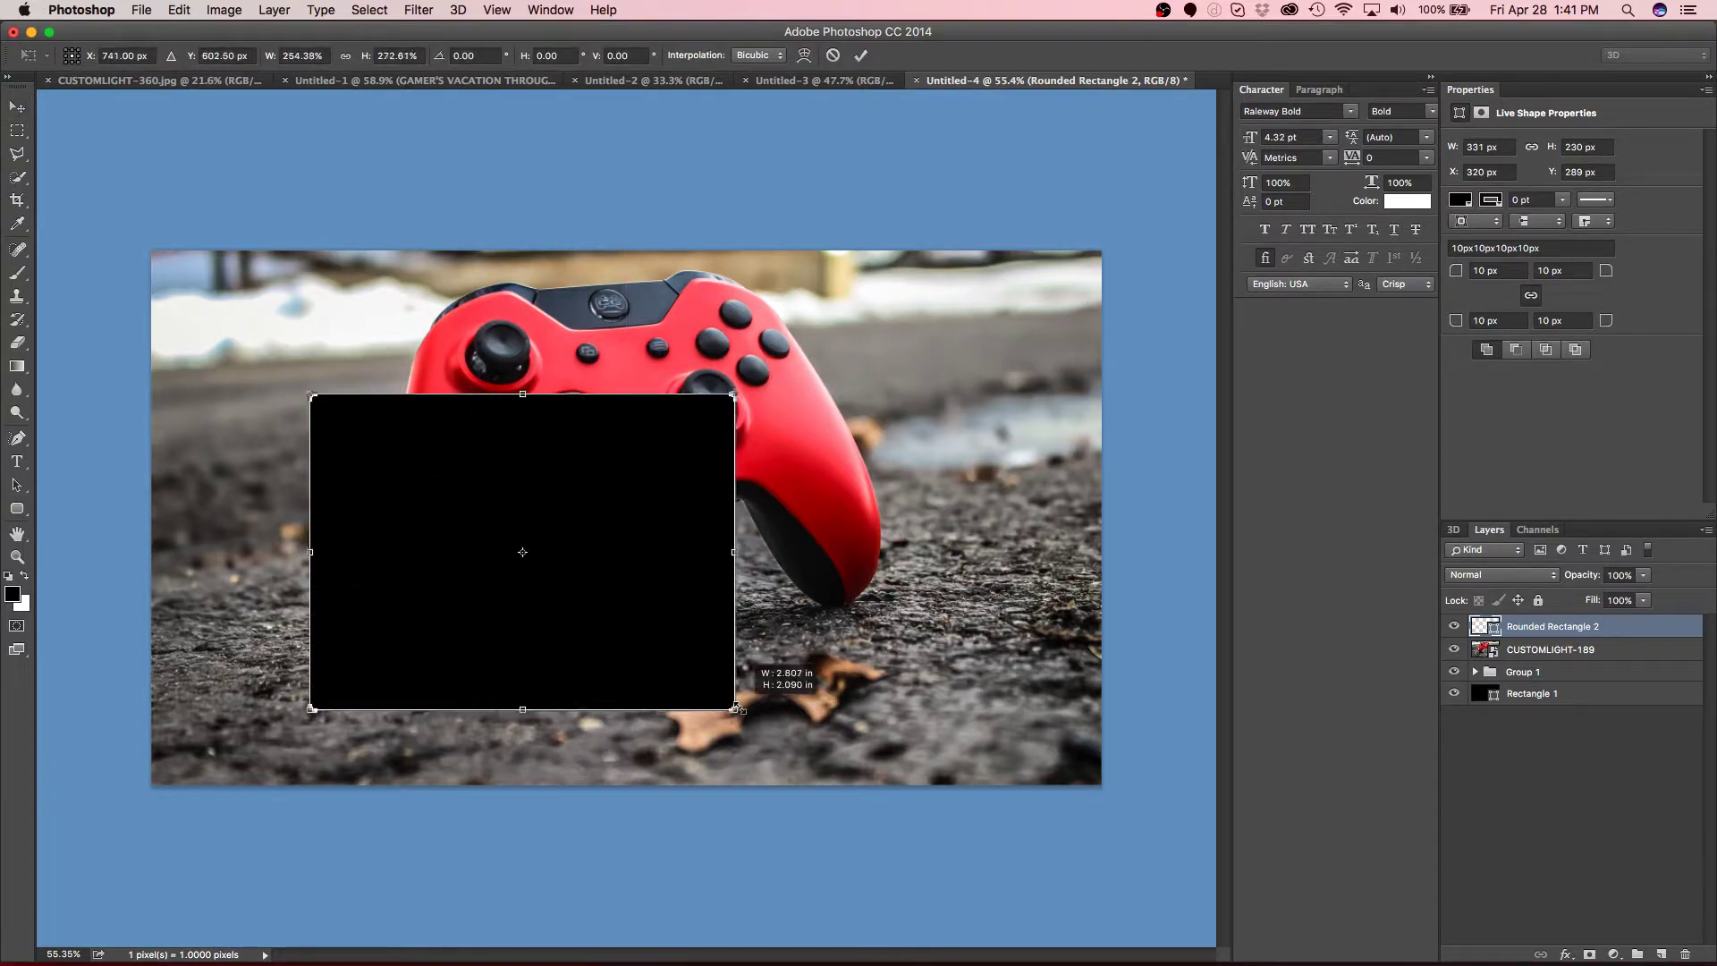
left_click_drag(518, 510, 435, 451)
key("Return")
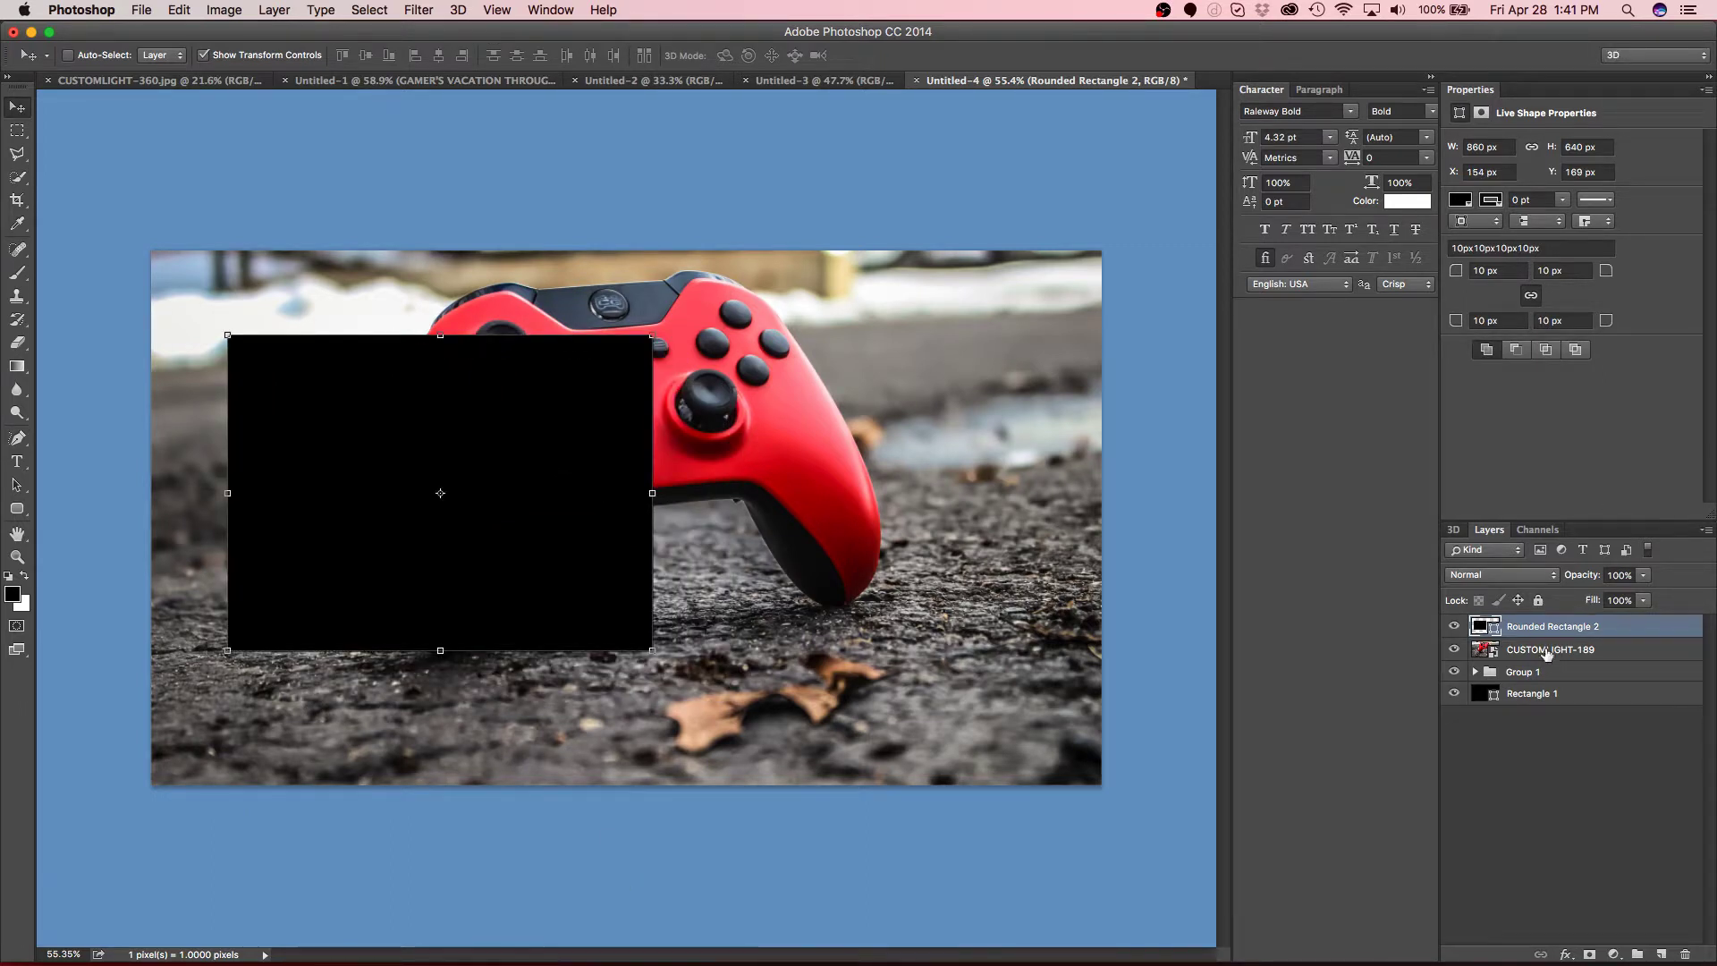
Step: Duplicate the CUSTOMLIGHT-189 photo above the new rounded rectangle and clip the copy to that shape
left_click_drag(1547, 653, 1567, 624)
right_click(1565, 626)
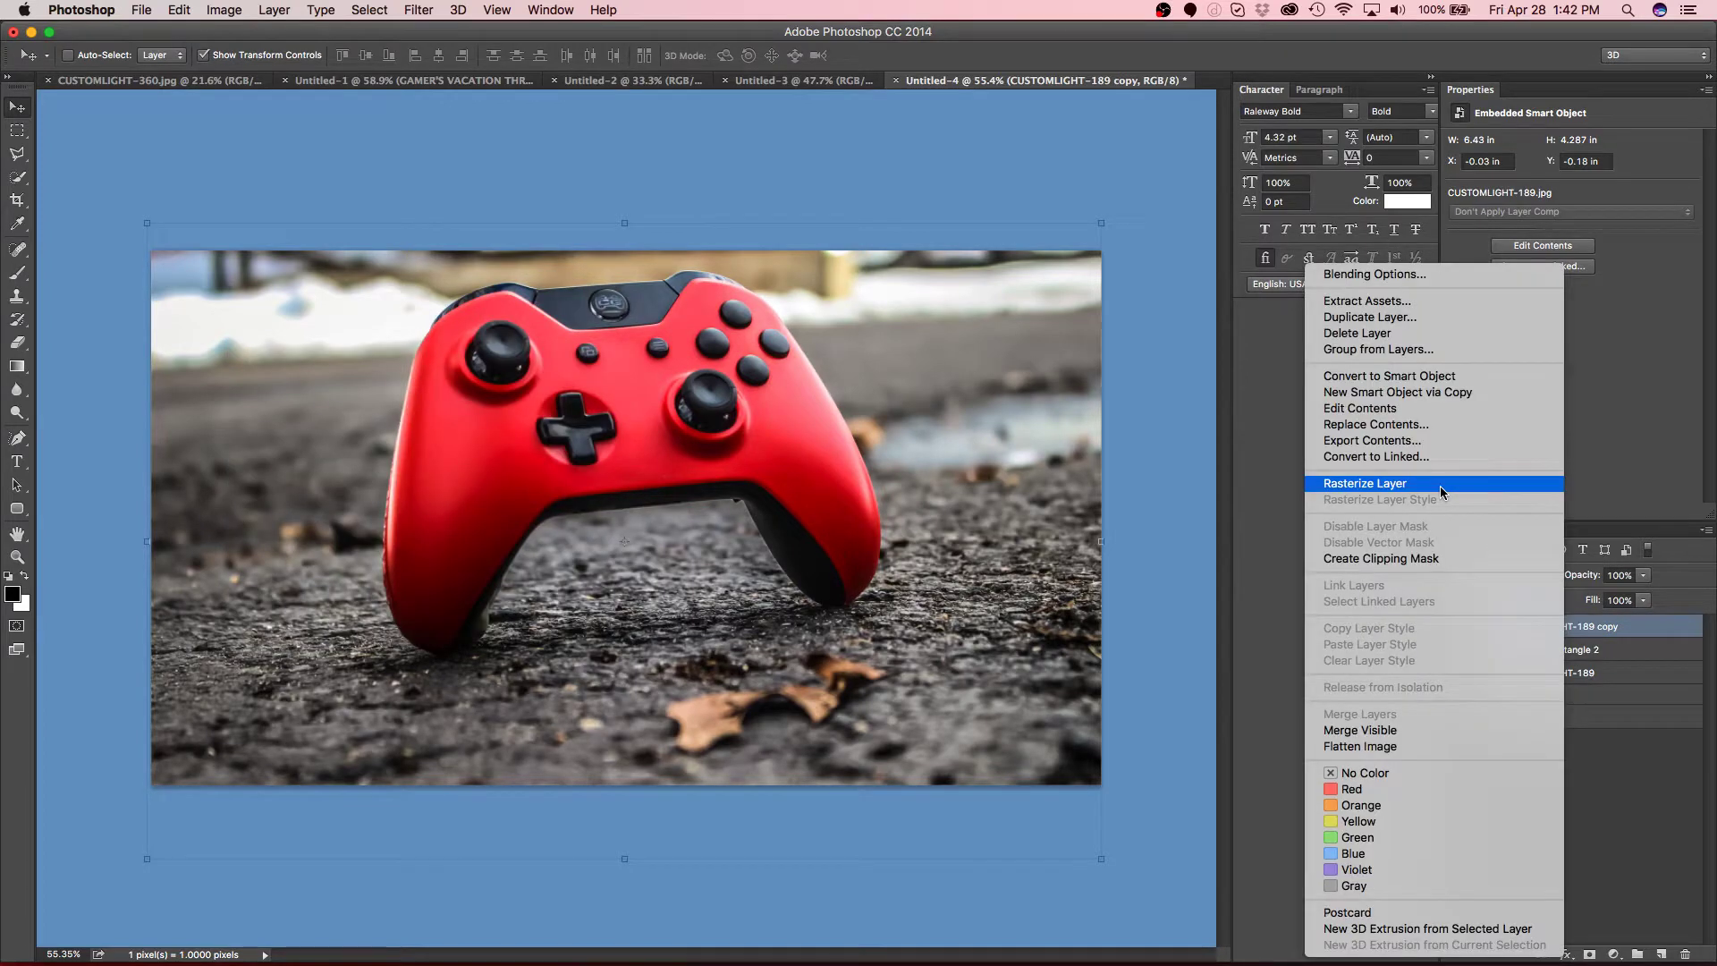
left_click(1421, 560)
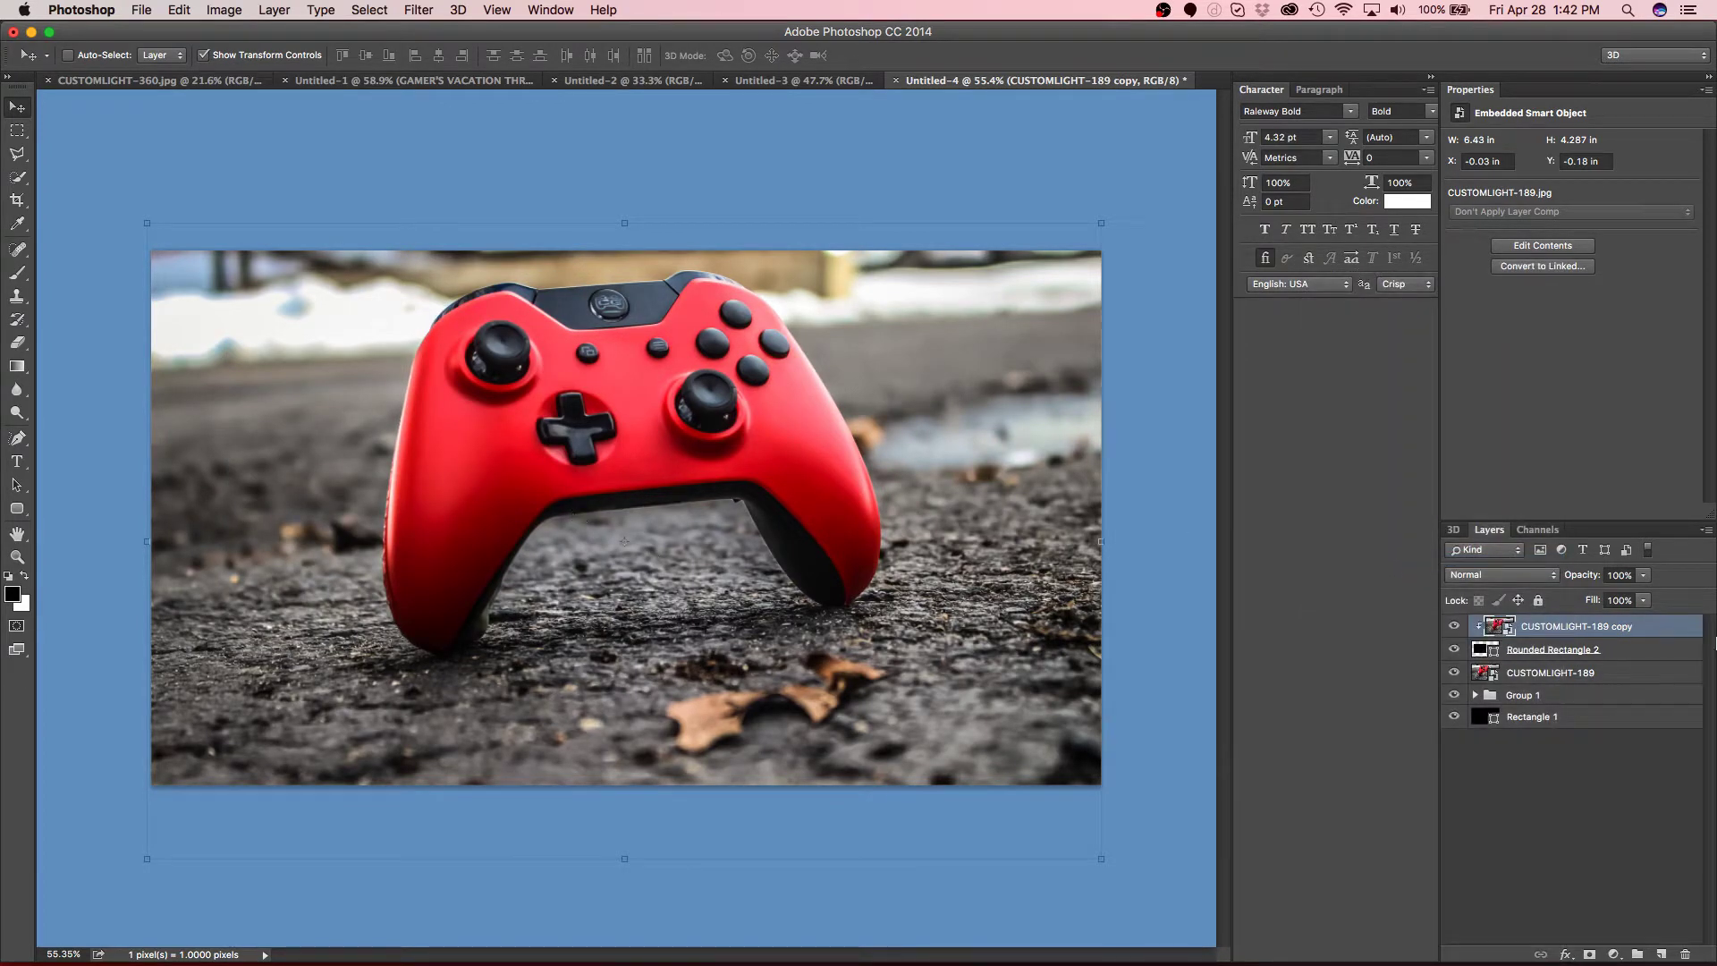
Step: Apply a Field Blur of 23 px to the original CUSTOMLIGHT-189 layer
left_click(1610, 675)
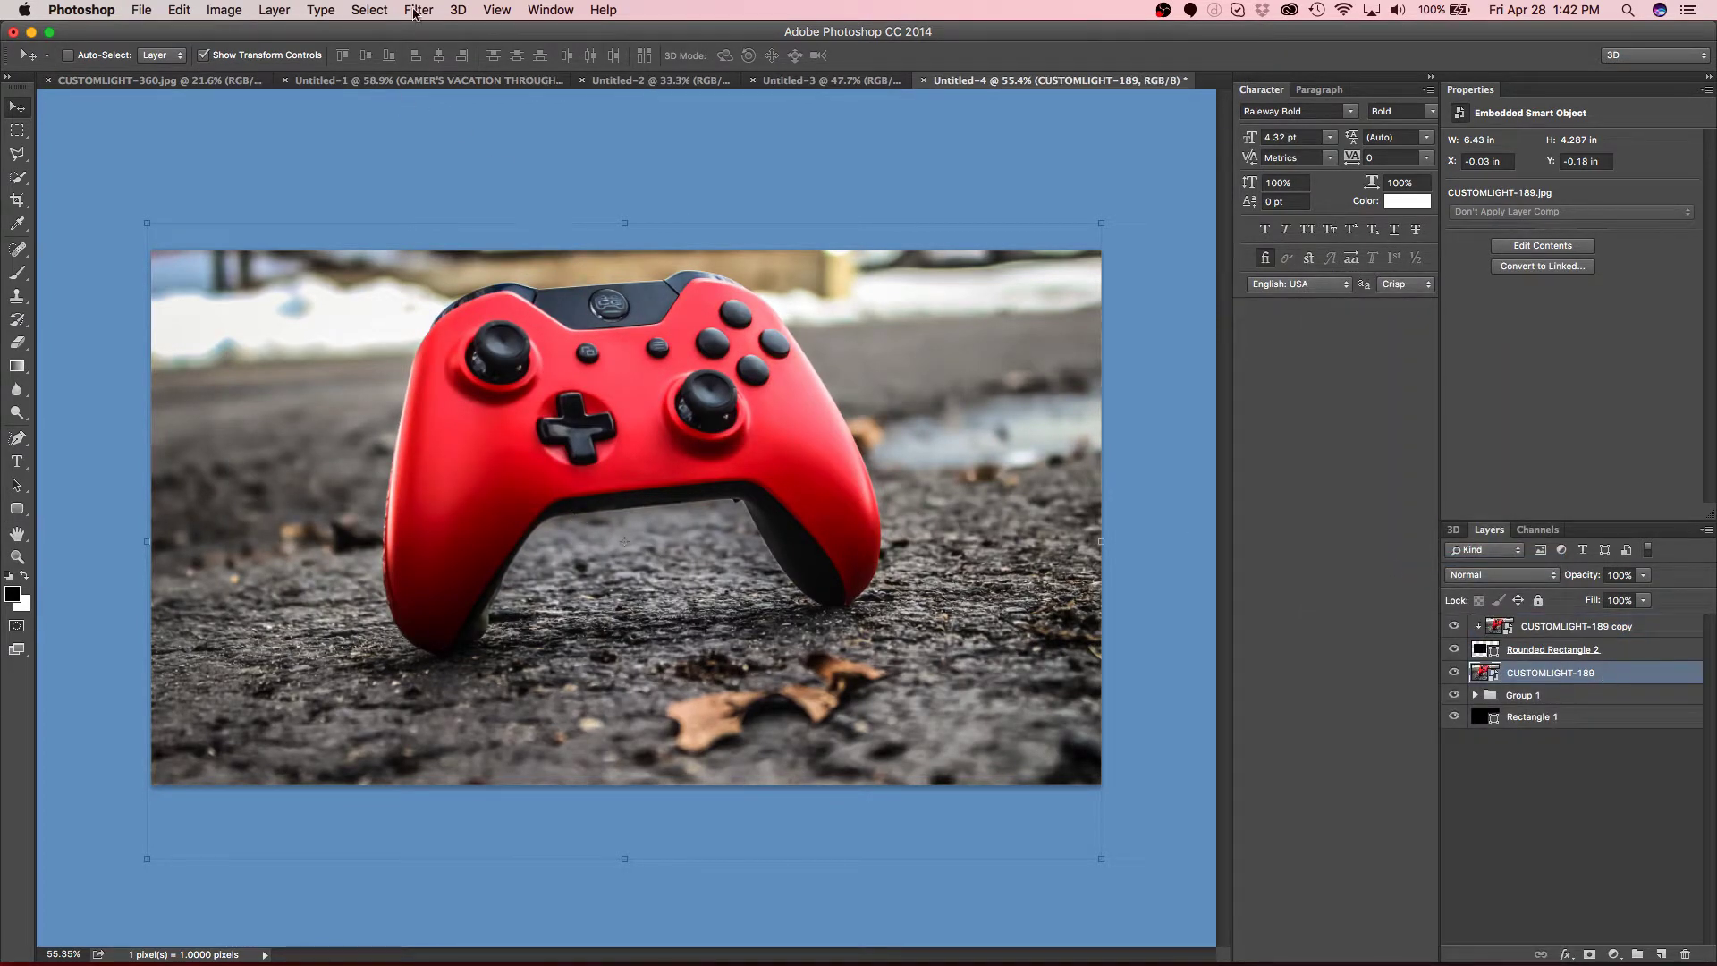
left_click(415, 12)
mouse_move(599, 238)
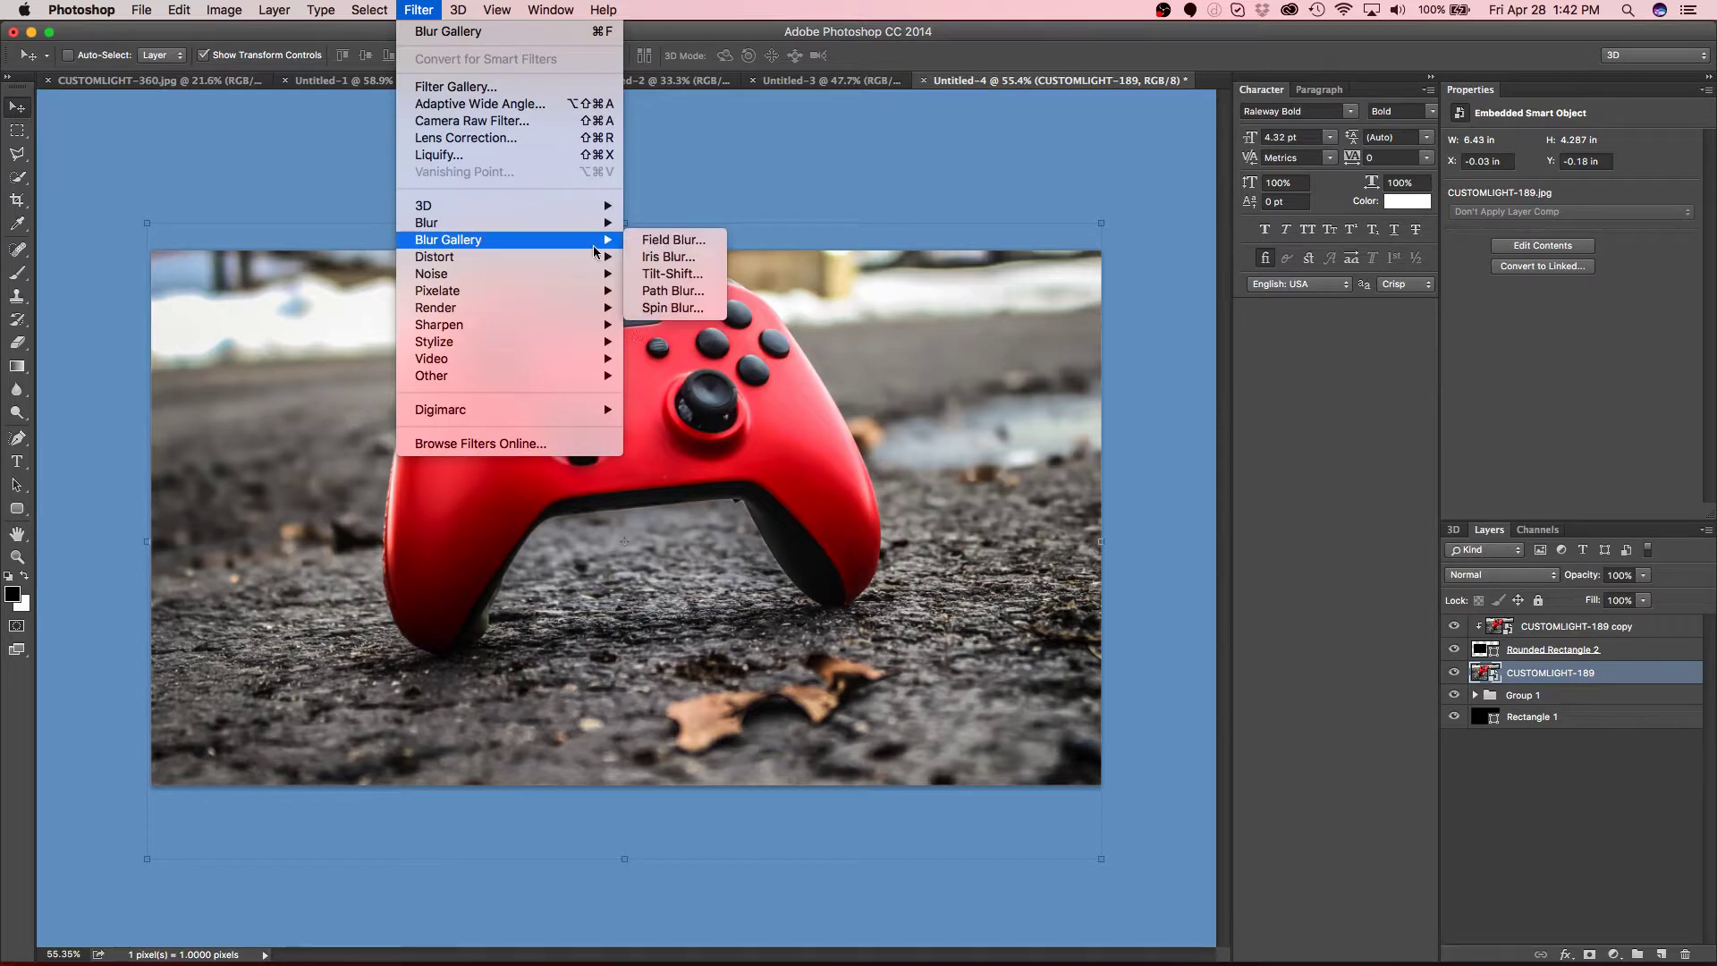
left_click(662, 240)
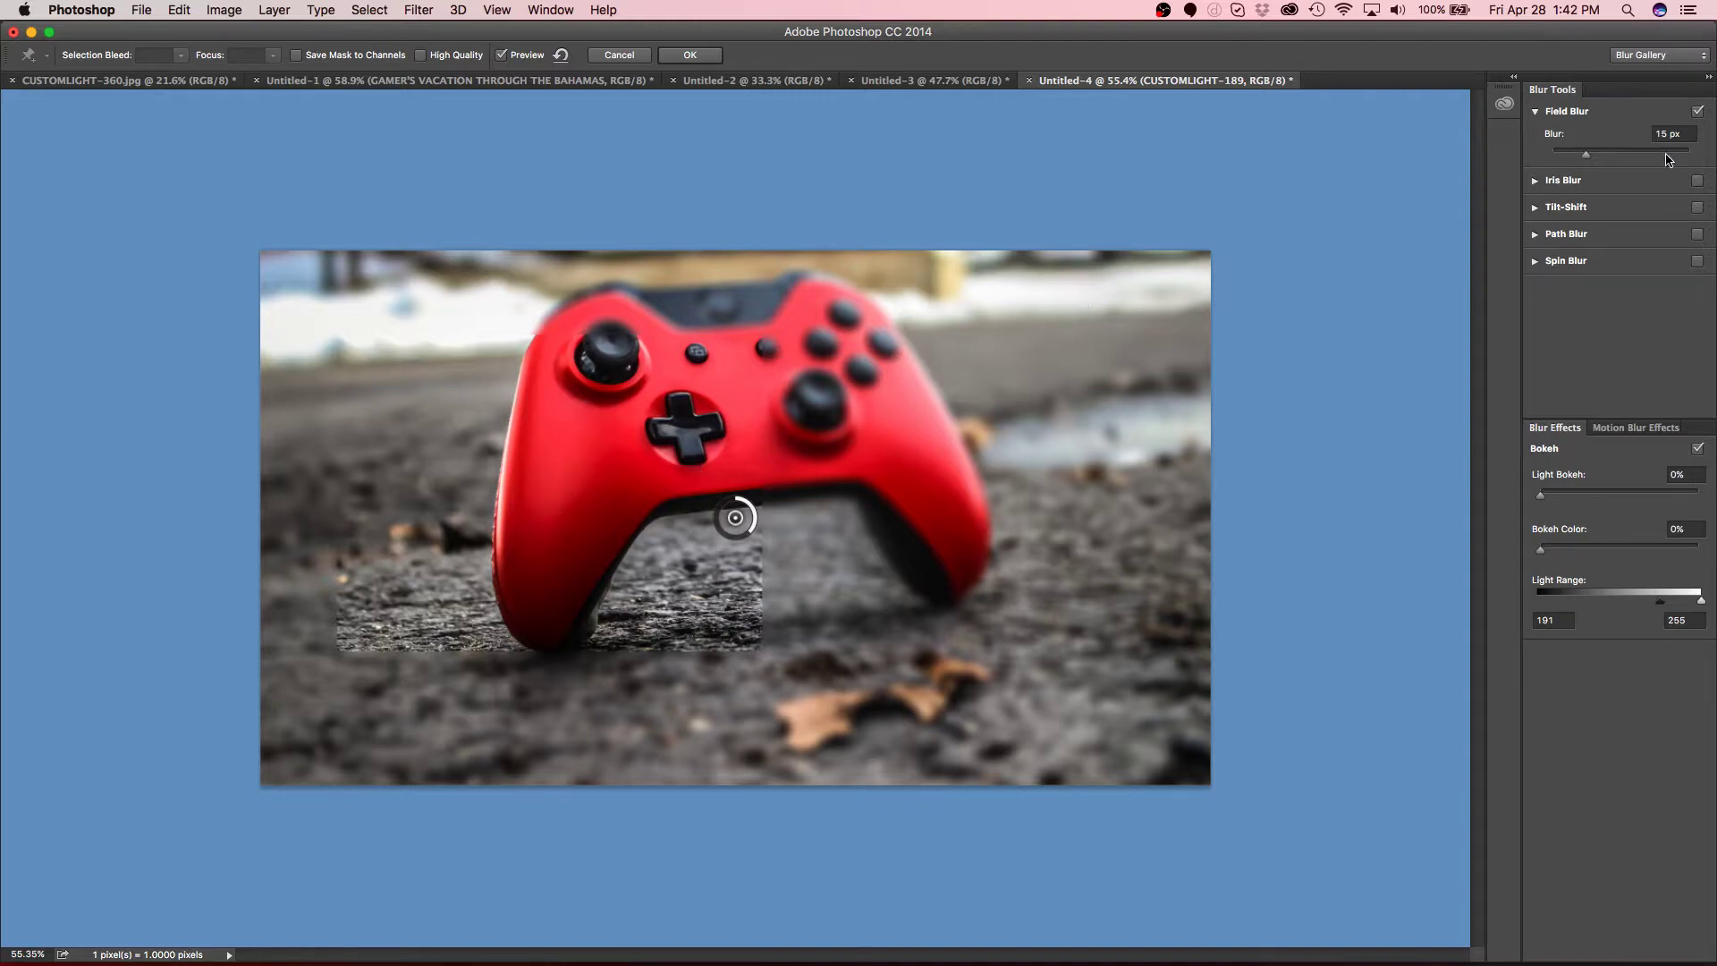
left_click_drag(1589, 154, 1597, 157)
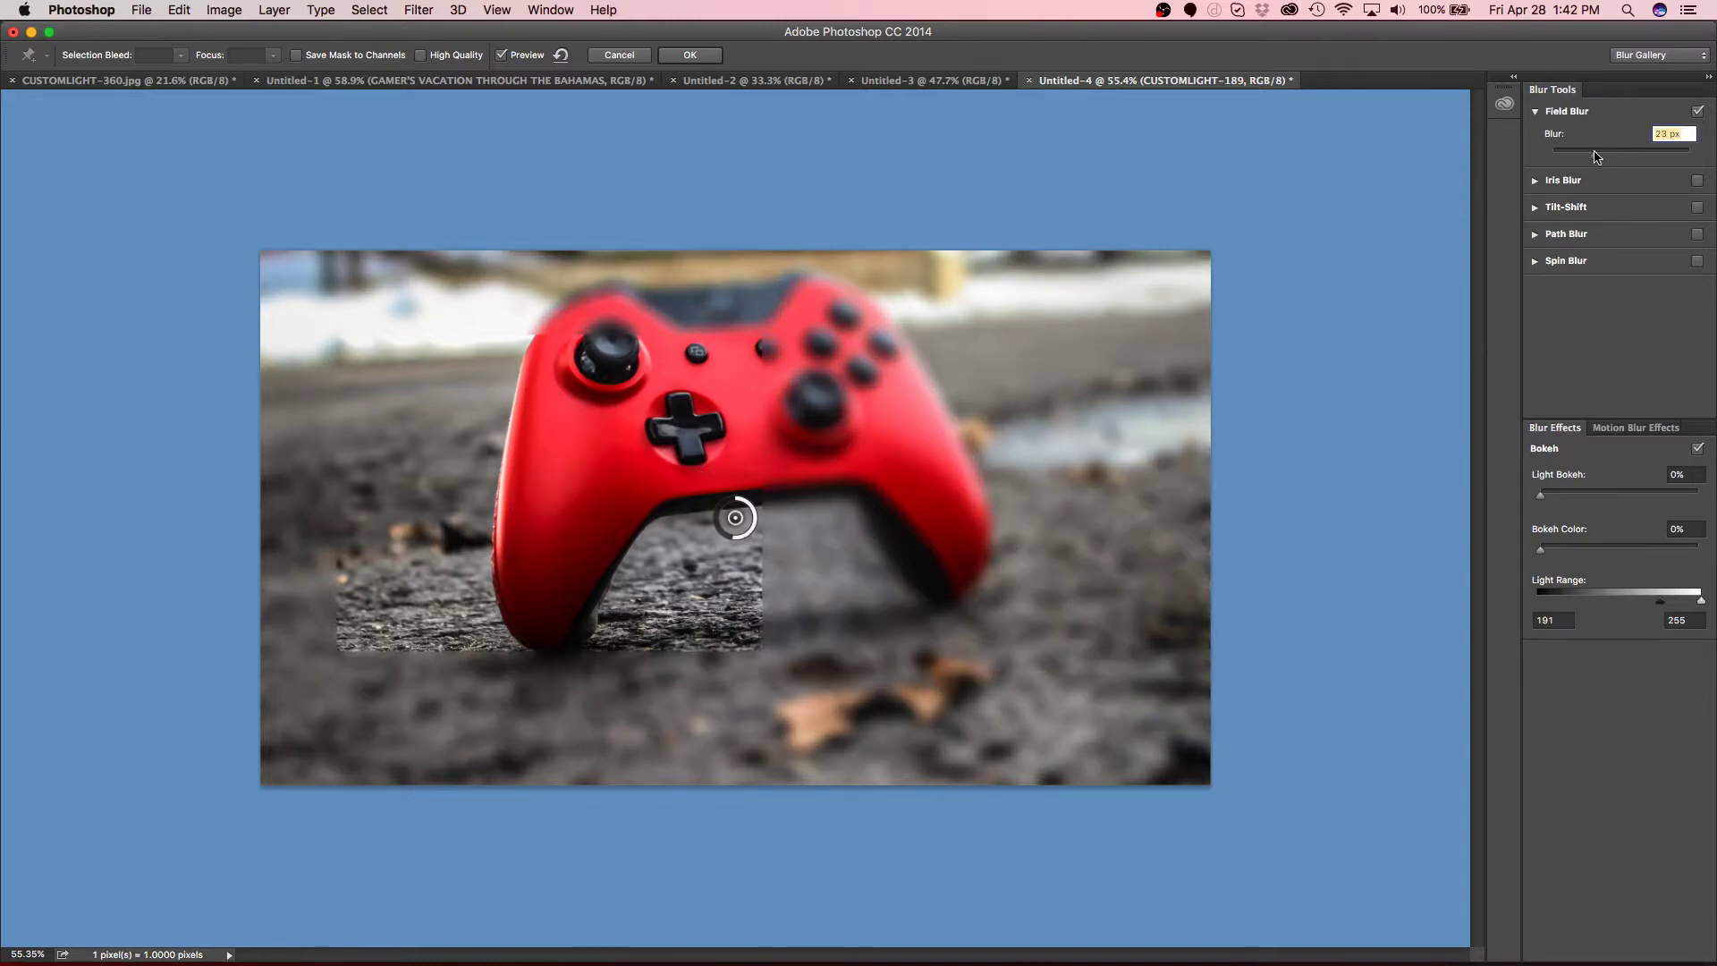
left_click(680, 58)
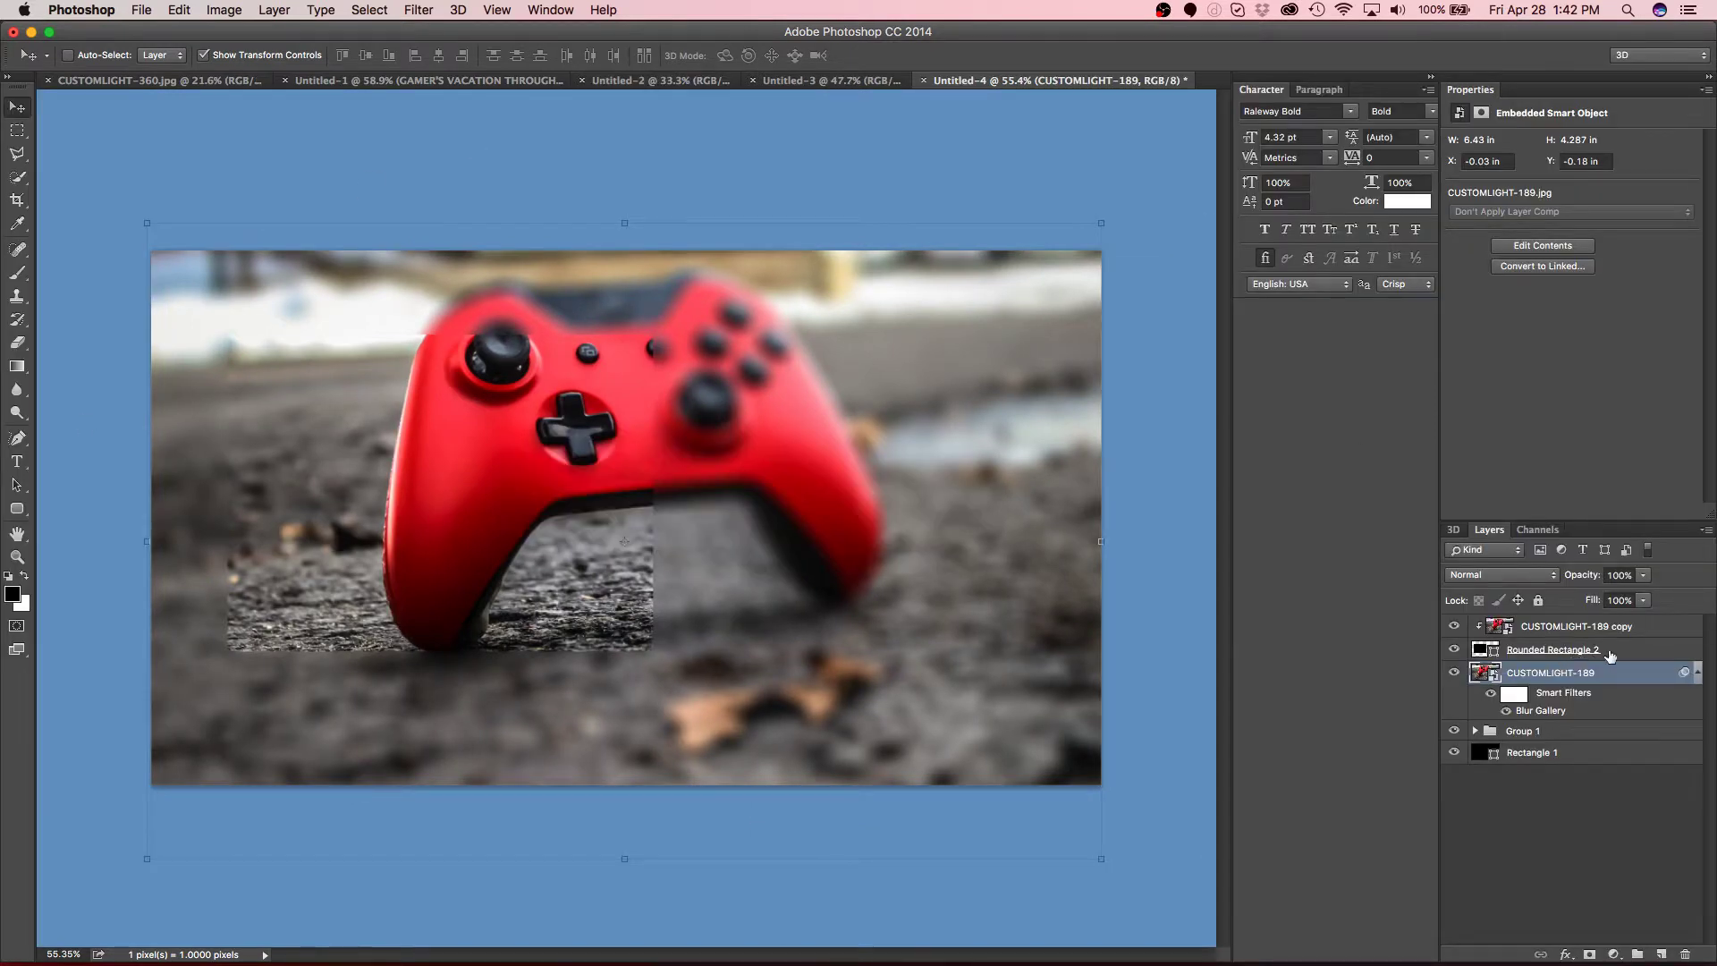
Step: Shrink the rounded rectangle window to about 629 × 376 px and move it over the controller's centre at about X 641, Y 116 px
left_click(1552, 650)
left_click_drag(501, 577, 888, 570)
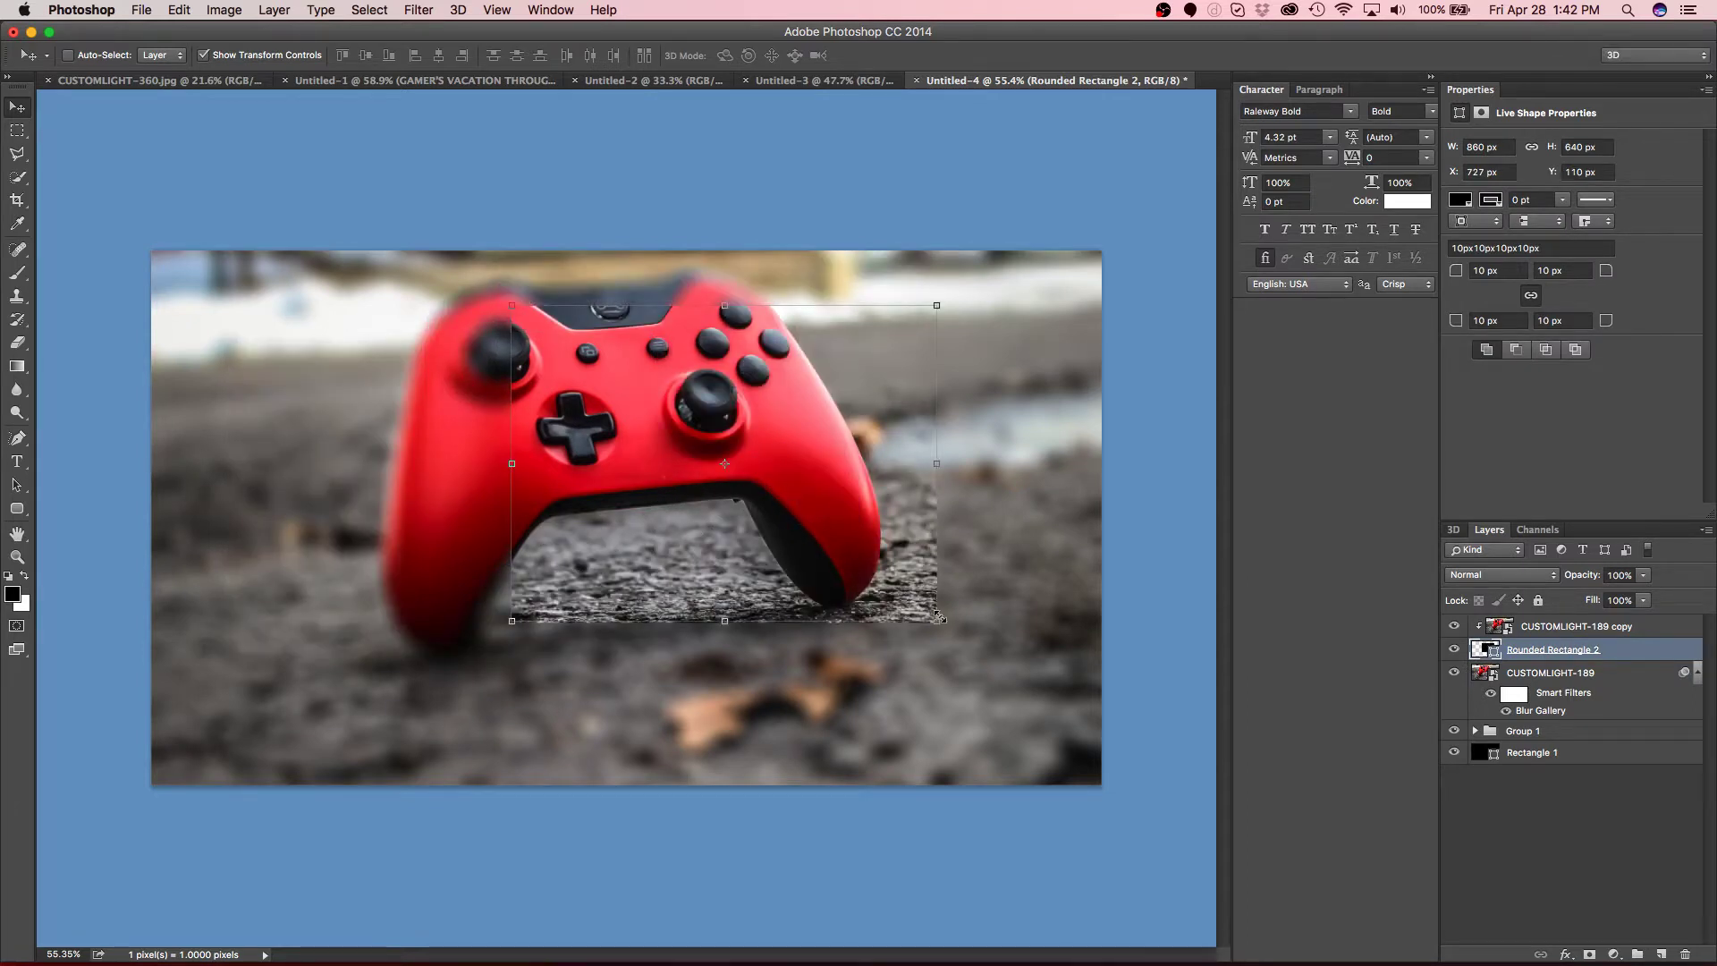
left_click_drag(939, 615, 822, 491)
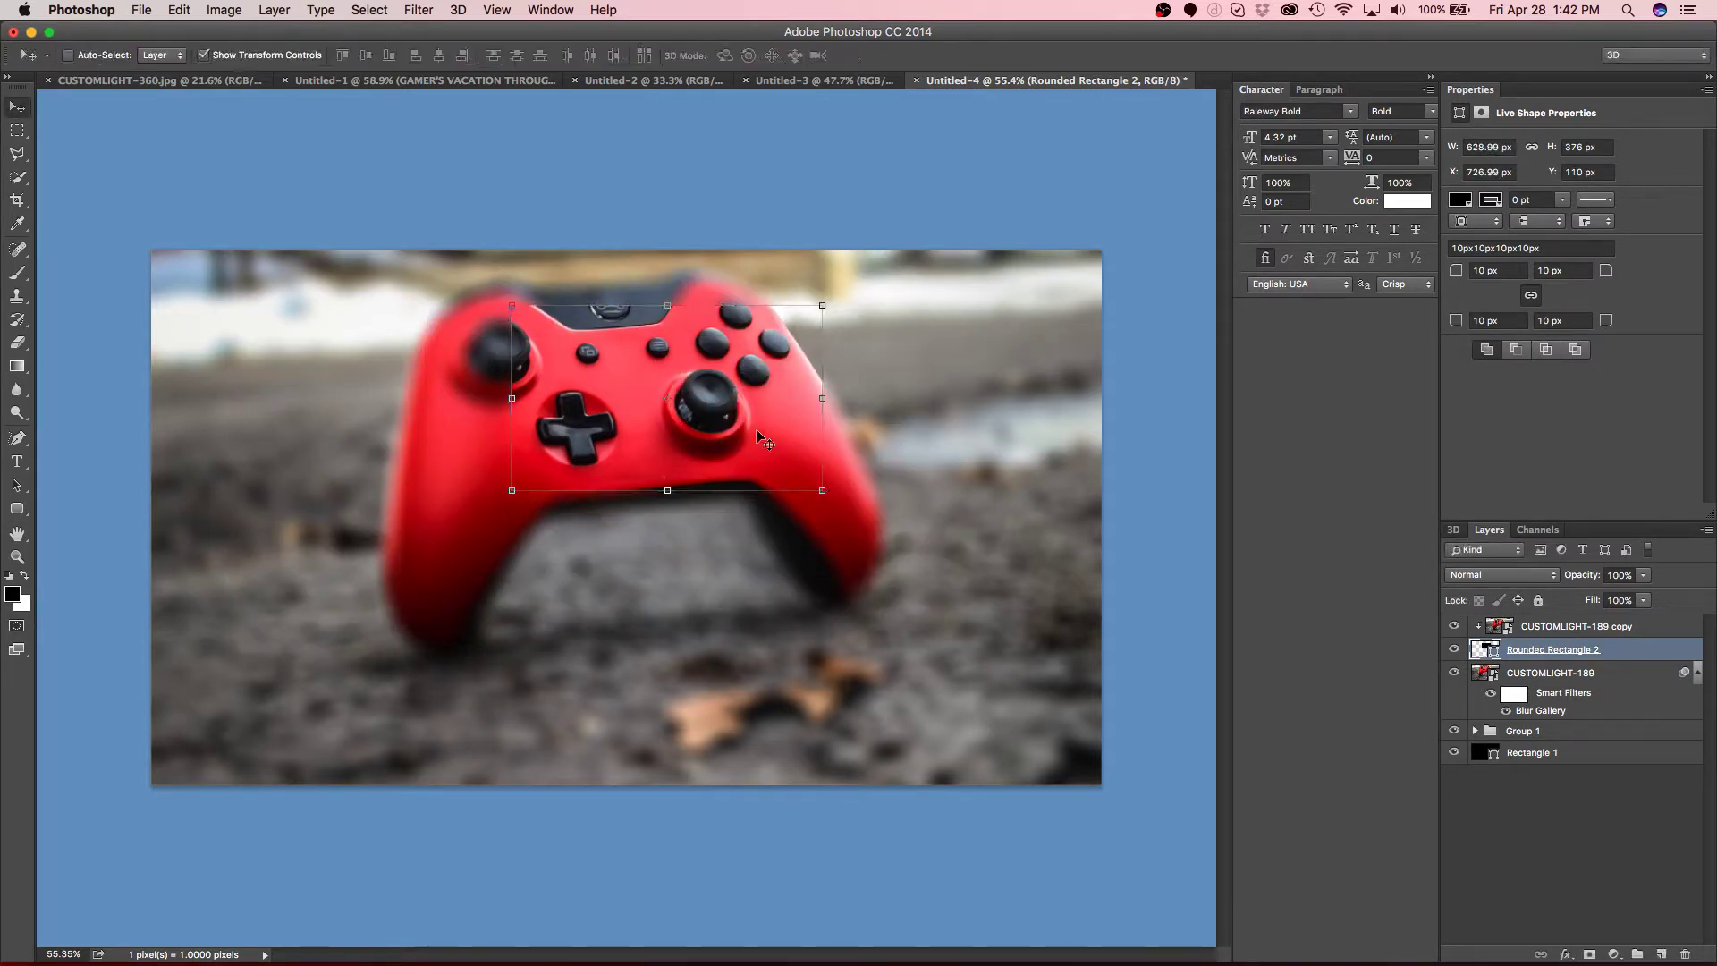
left_click_drag(758, 437, 705, 424)
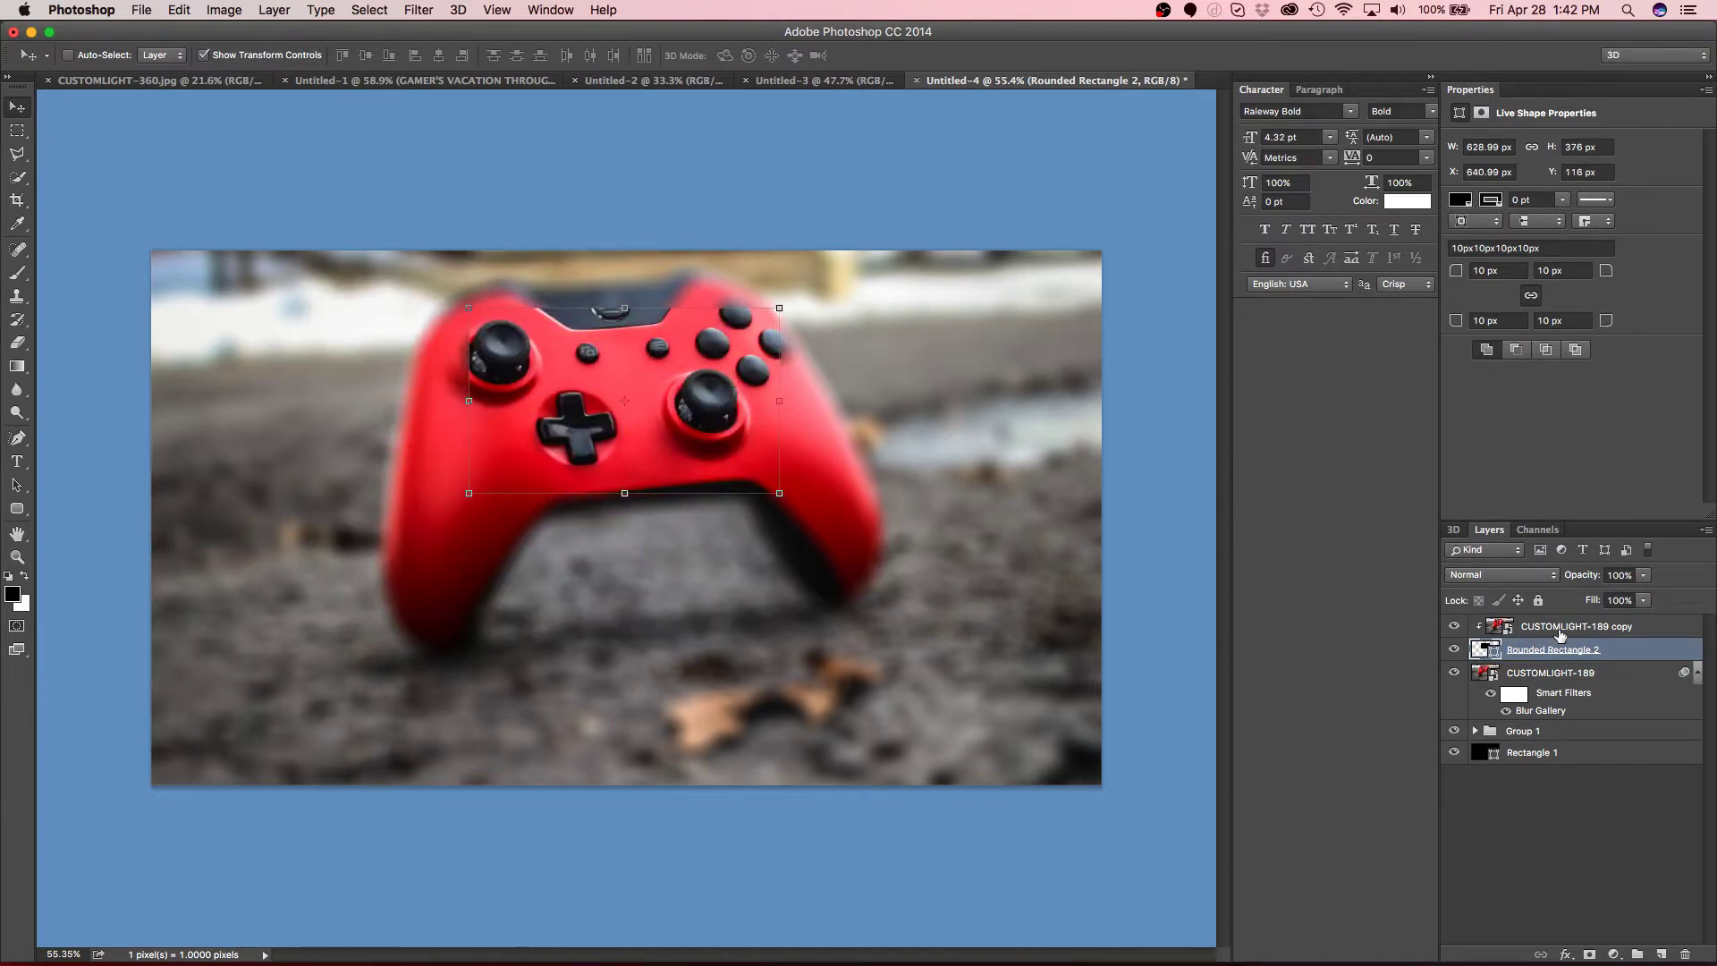
Step: Add a Drop Shadow and a Stroke to the Rounded Rectangle 2 layer
left_click(1529, 630)
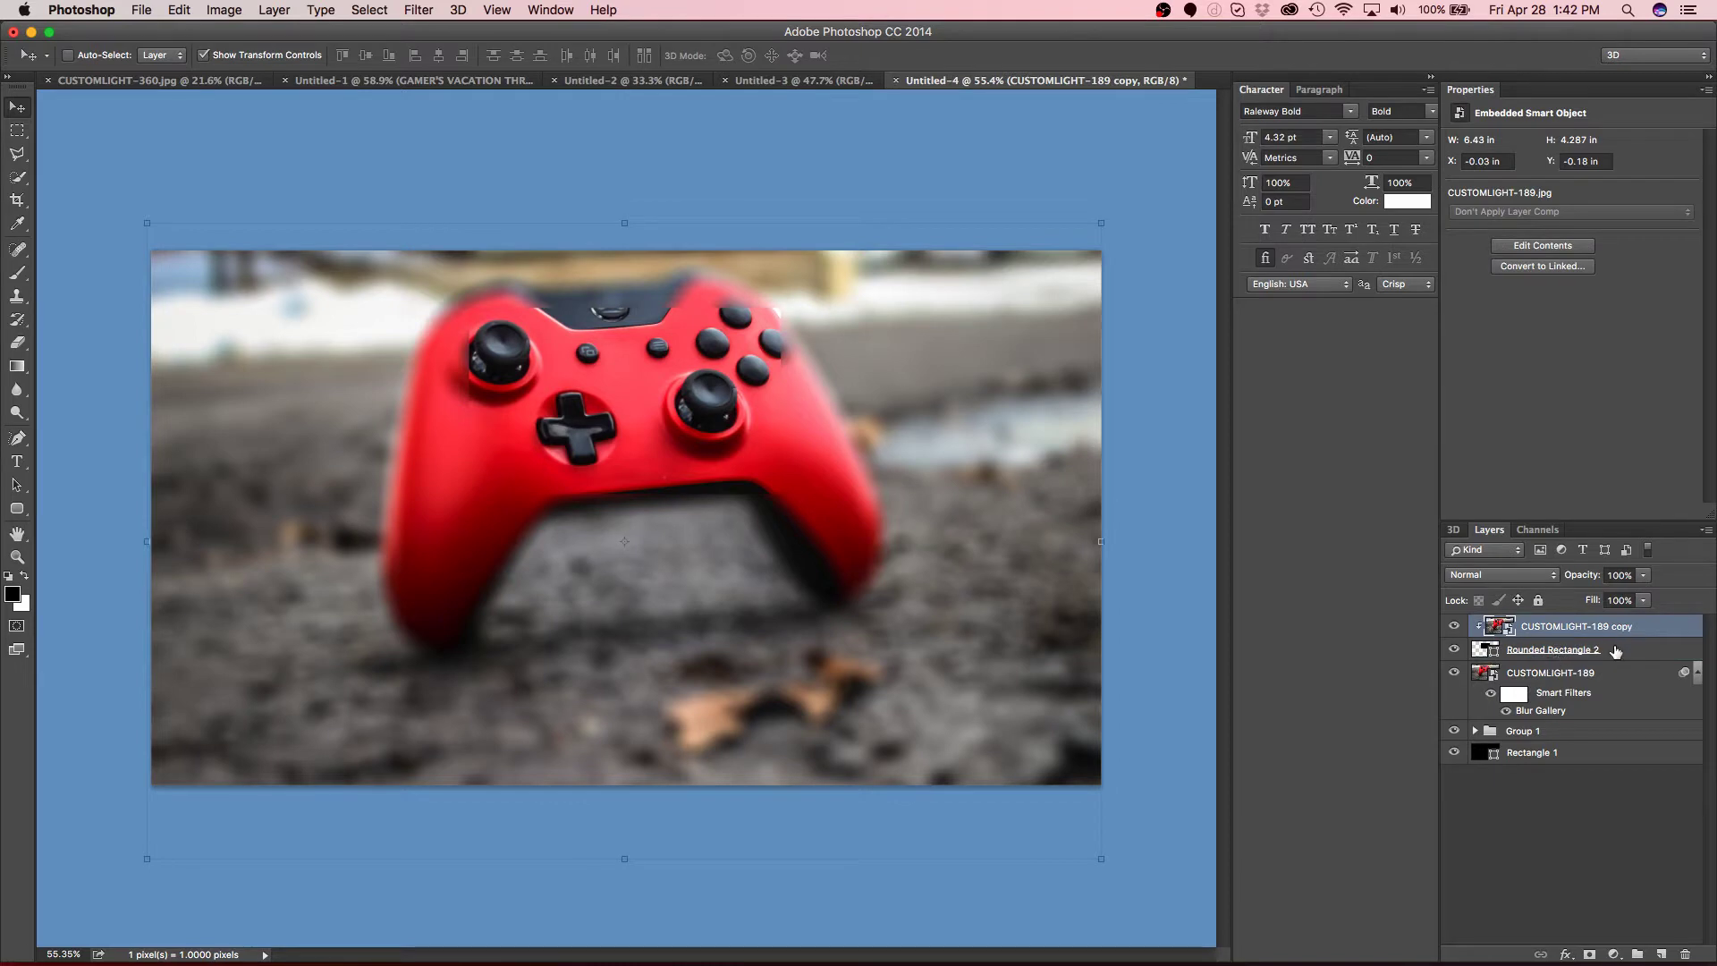
left_click(1601, 650)
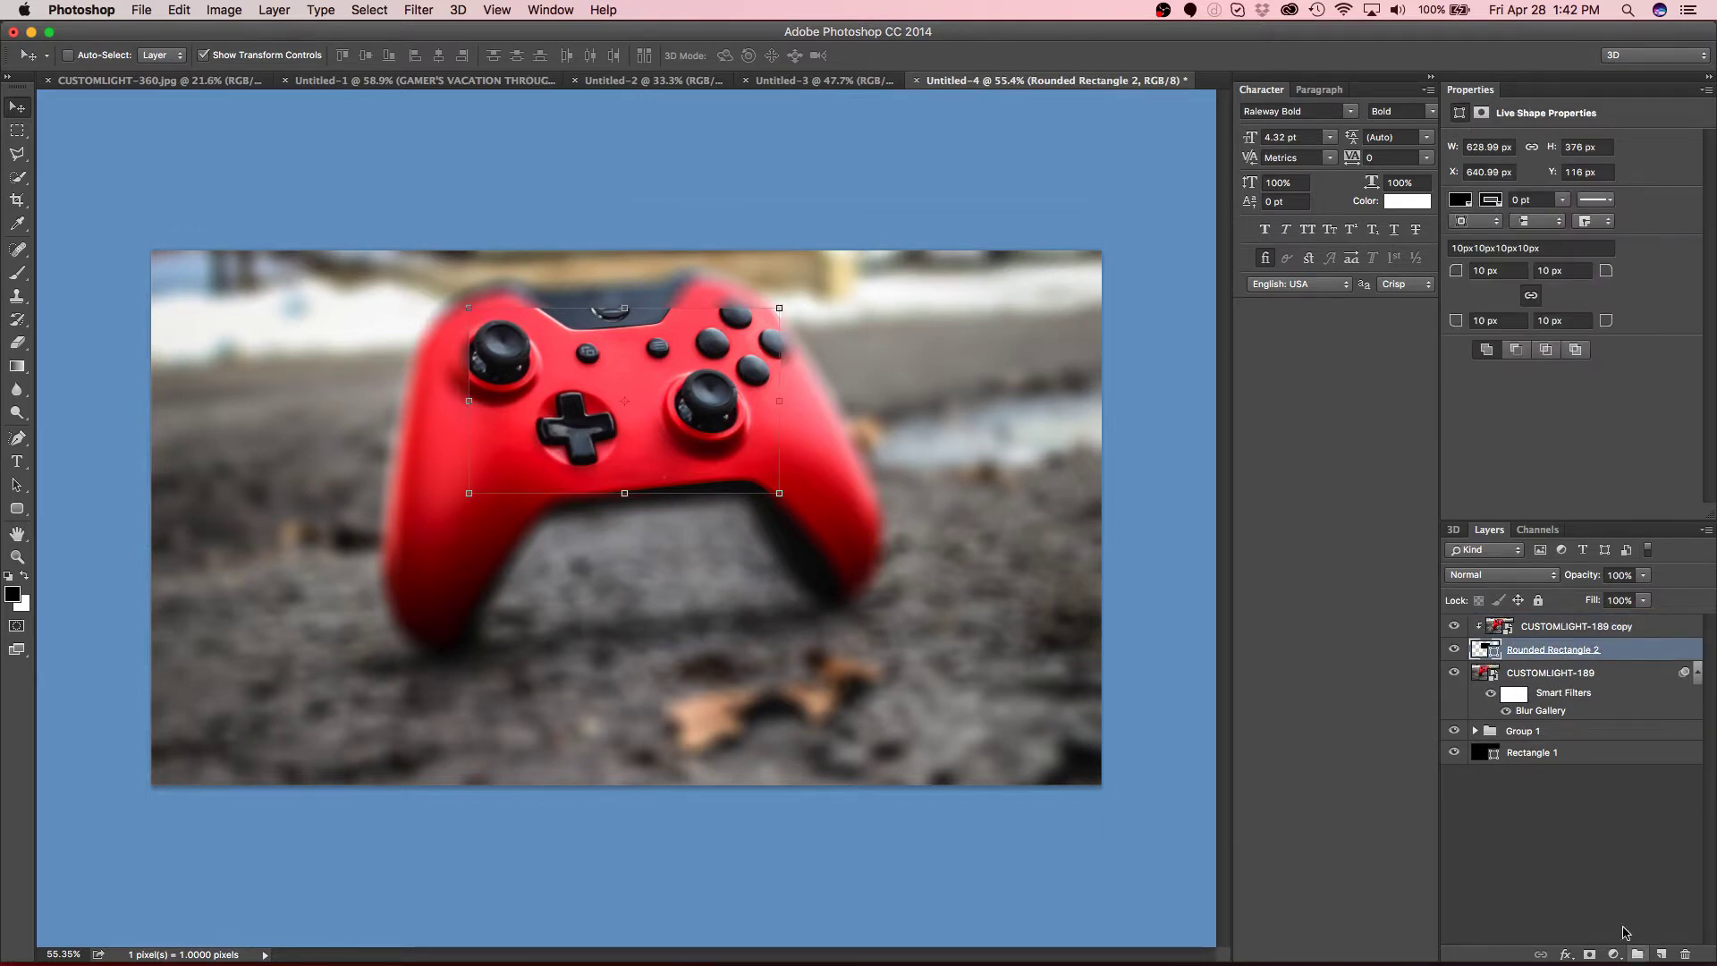
double_click(1661, 656)
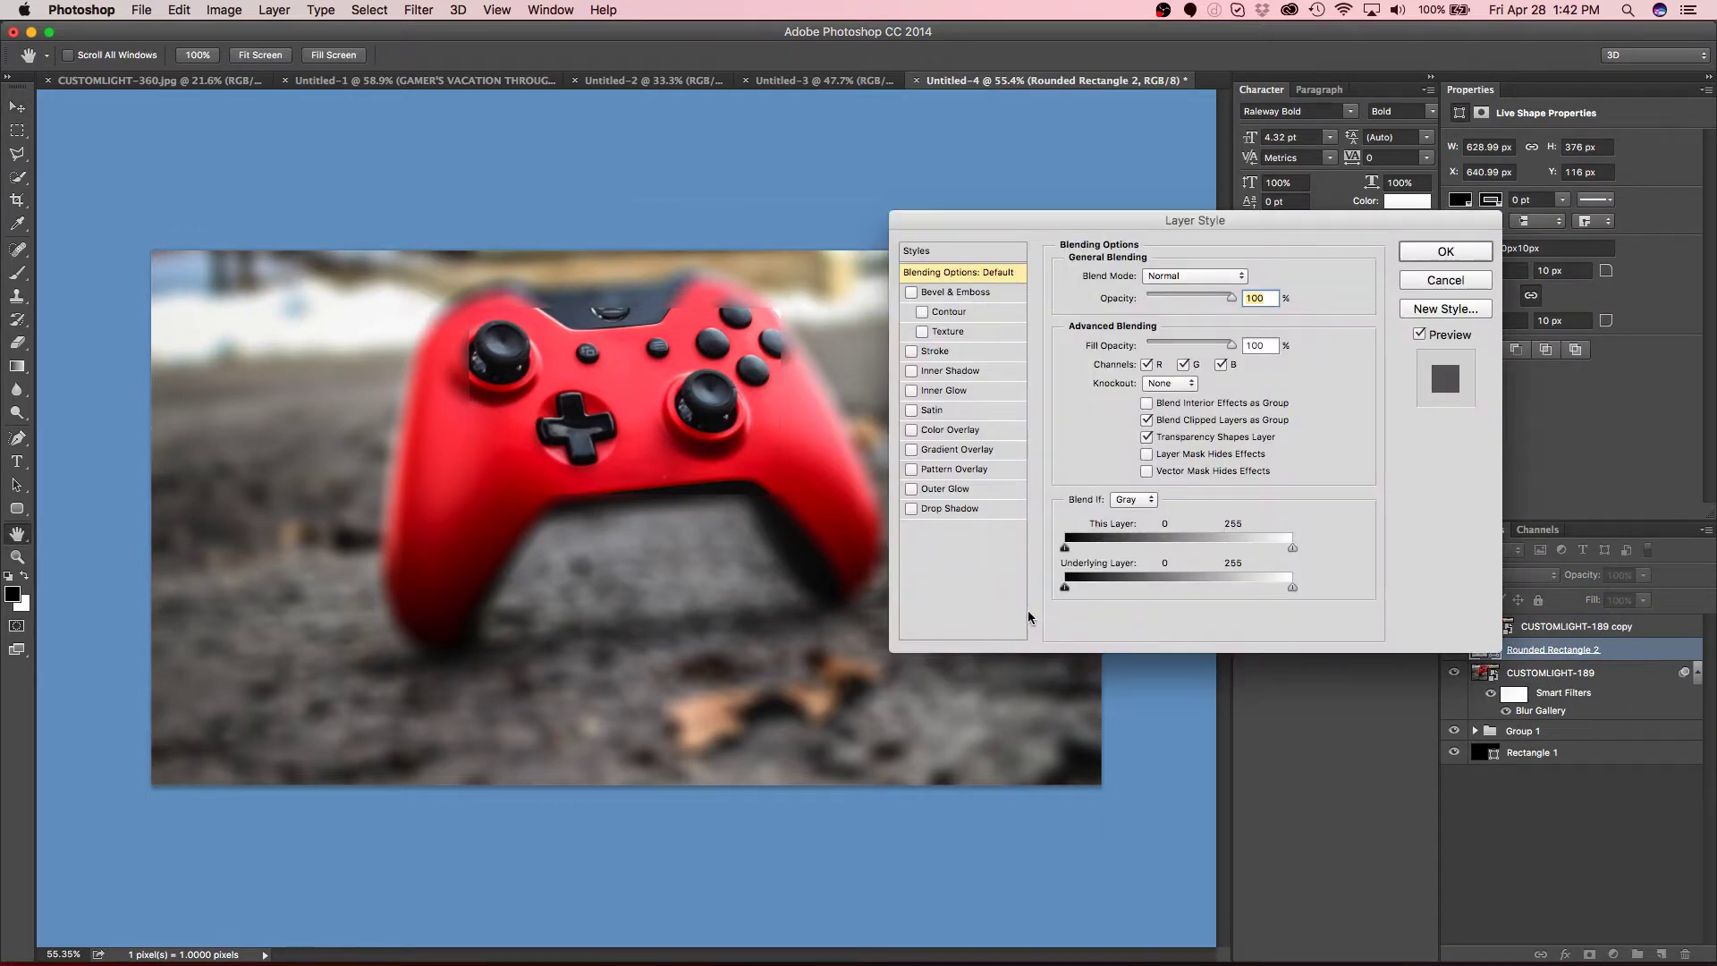
left_click(912, 508)
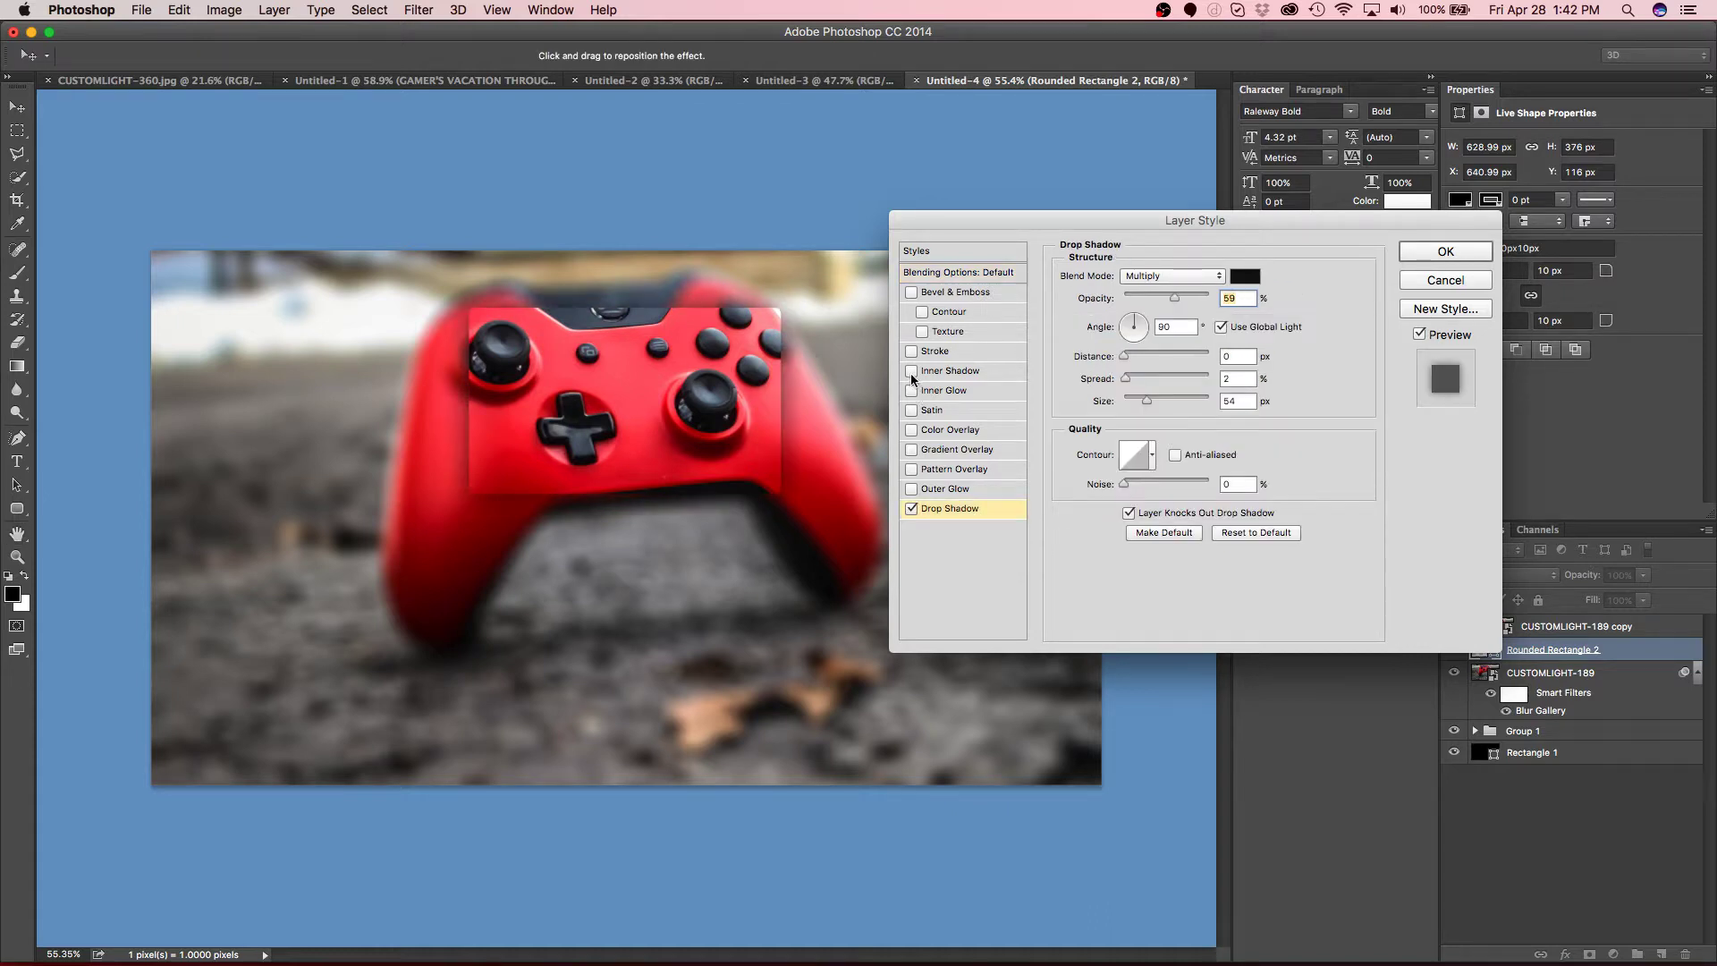
left_click(911, 350)
left_click(1432, 255)
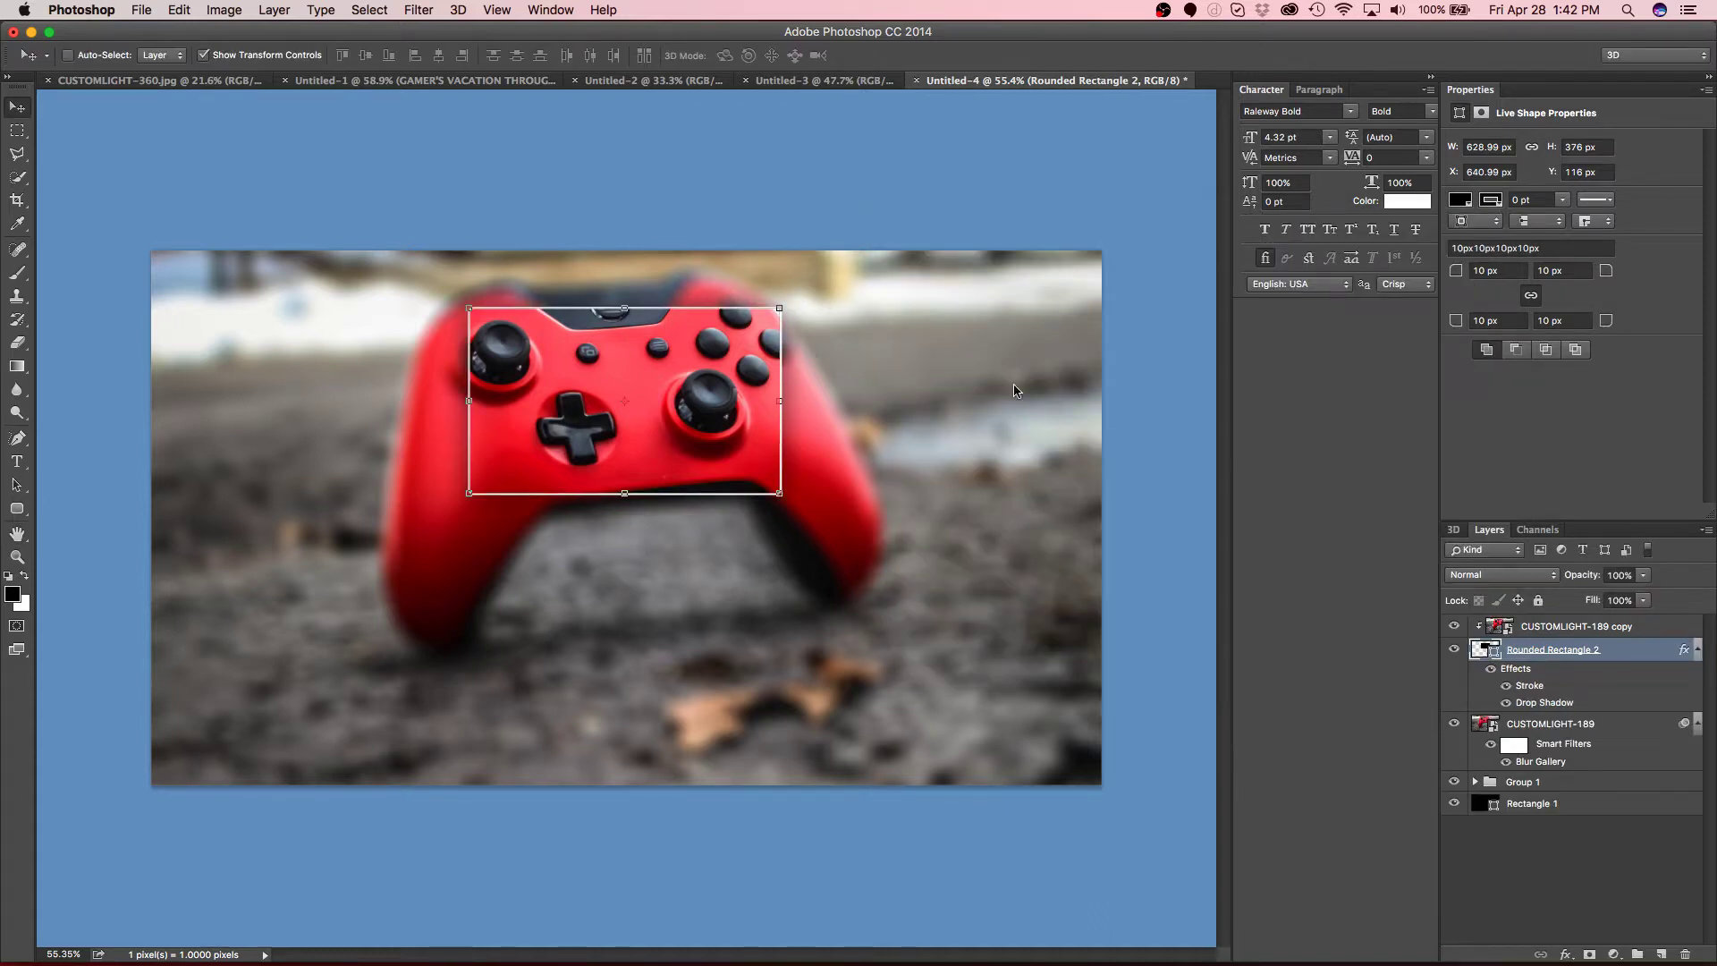
Step: Shrink the rounded rectangle window to about 269 × 201 px and place it around the controller's right thumbstick
left_click_drag(679, 400, 739, 394)
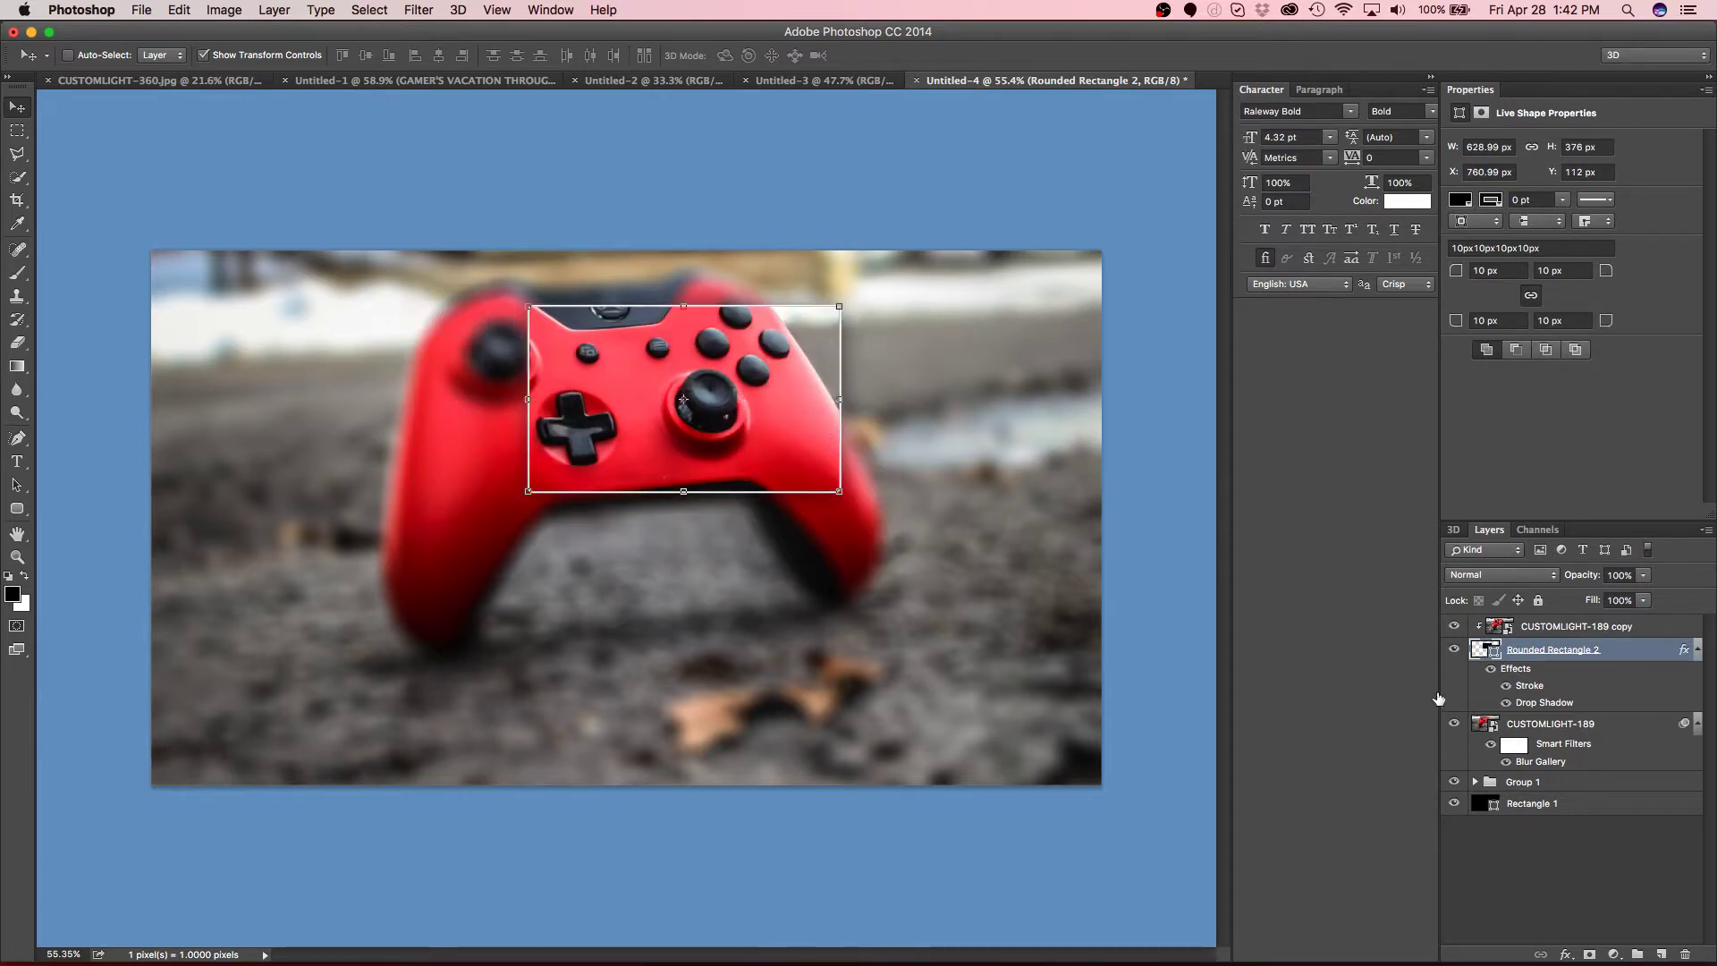
left_click_drag(531, 306, 707, 394)
key("Return")
left_click_drag(800, 428, 727, 387)
Step: Scale the clipped CUSTOMLIGHT-189 copy to about 55.57% and align its right thumbstick with the rounded rectangle, moved to X 960, Y 215 px
left_click(1610, 626)
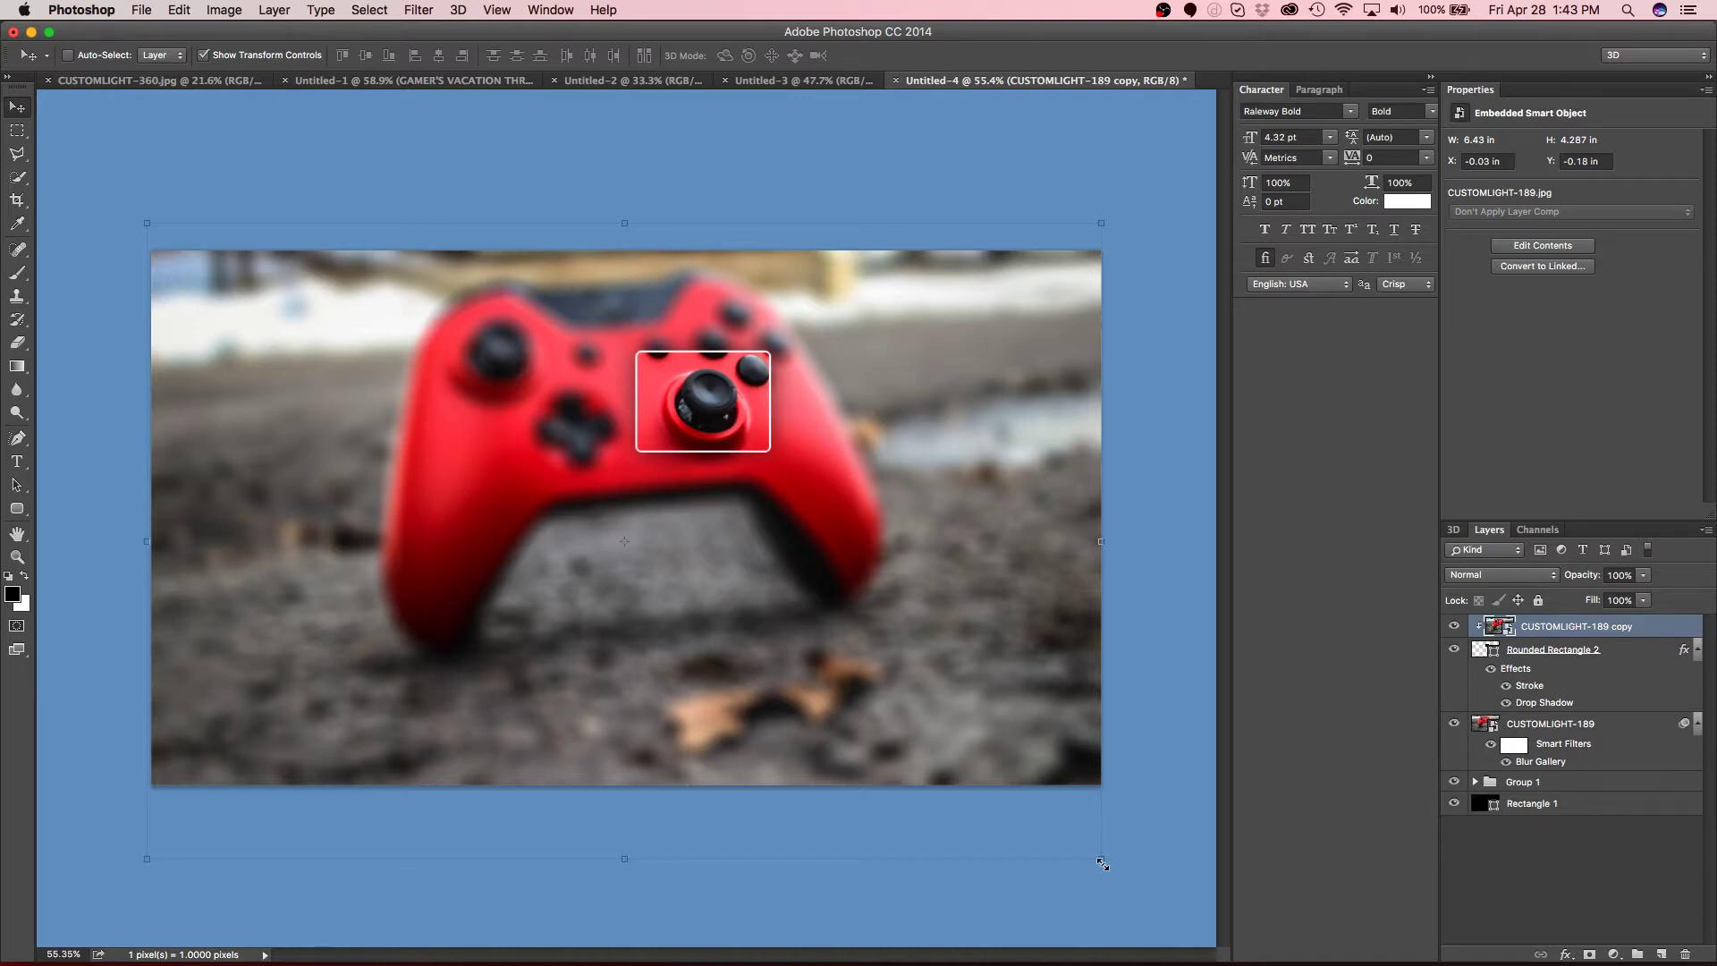
left_click_drag(1106, 858, 1713, 965)
key("Return")
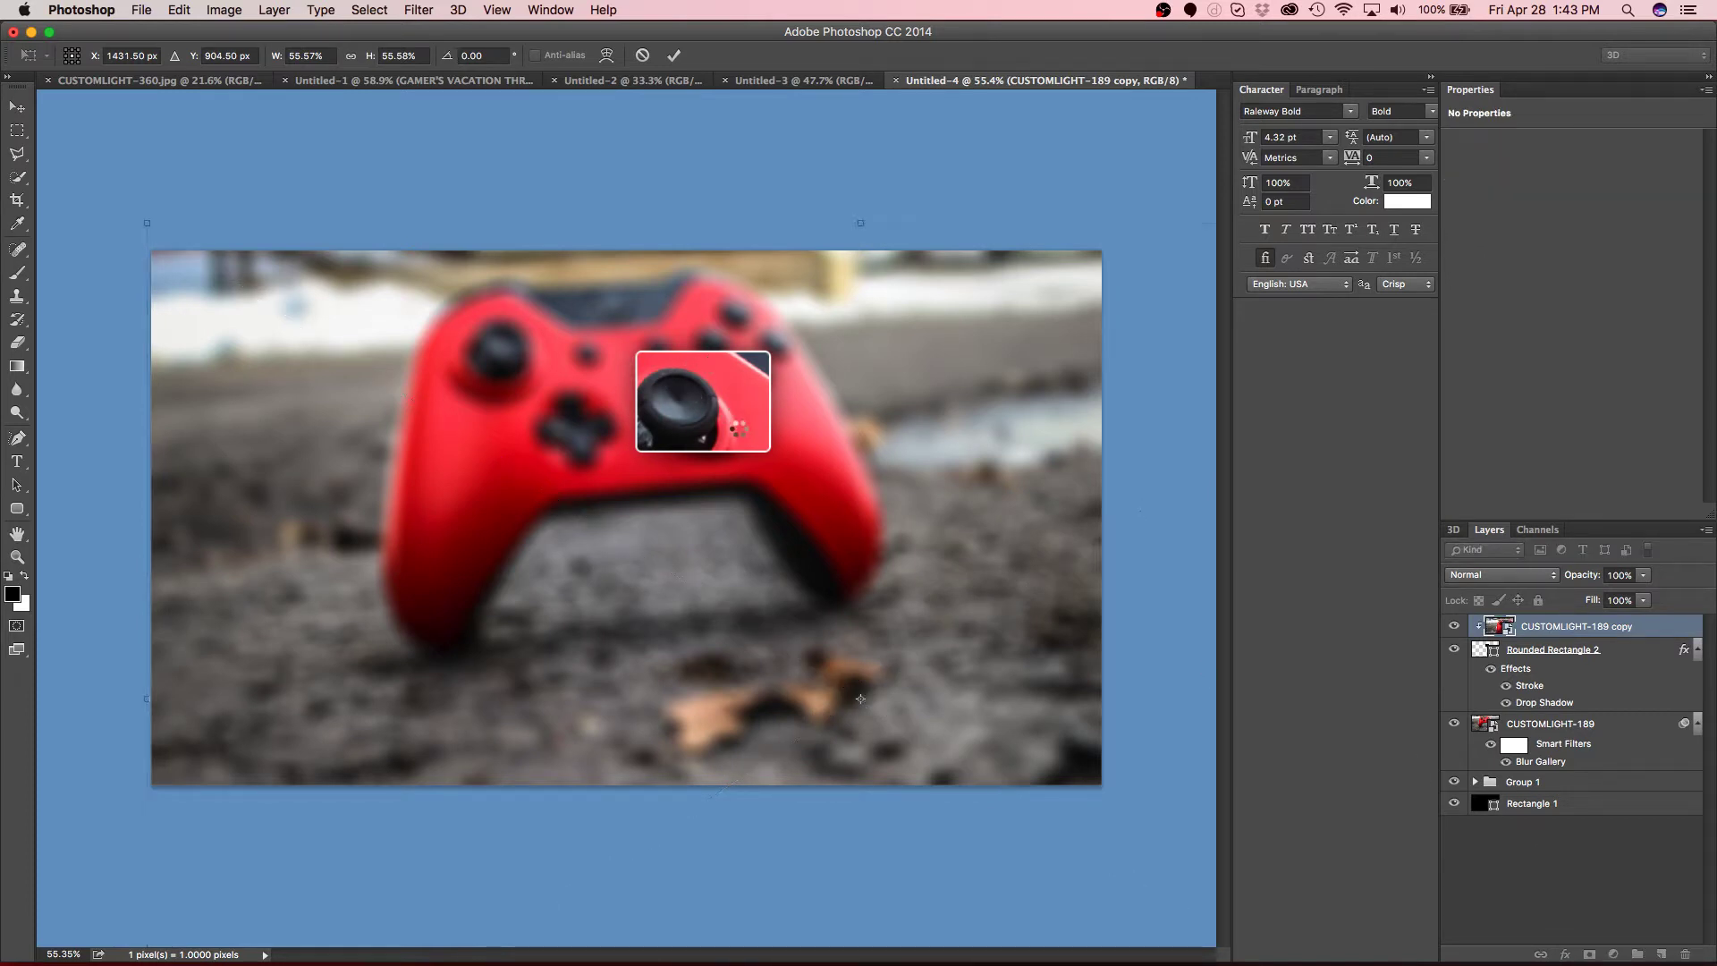
left_click_drag(744, 418, 488, 322)
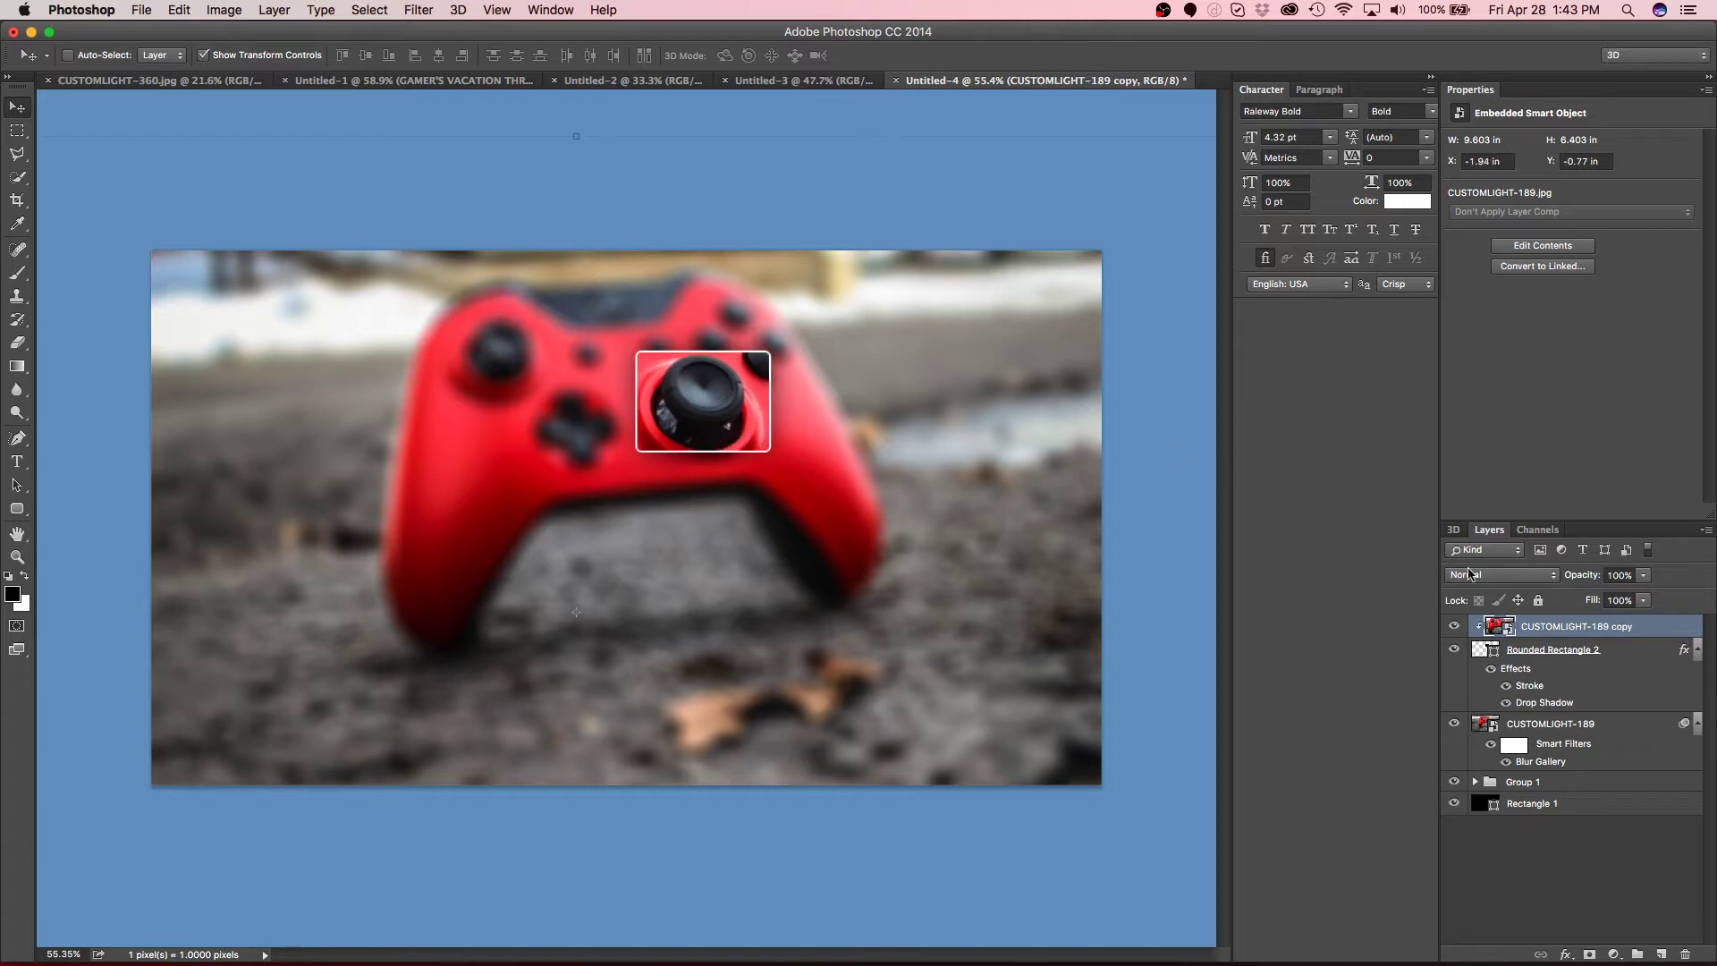
left_click(1543, 653)
left_click_drag(732, 394, 742, 427)
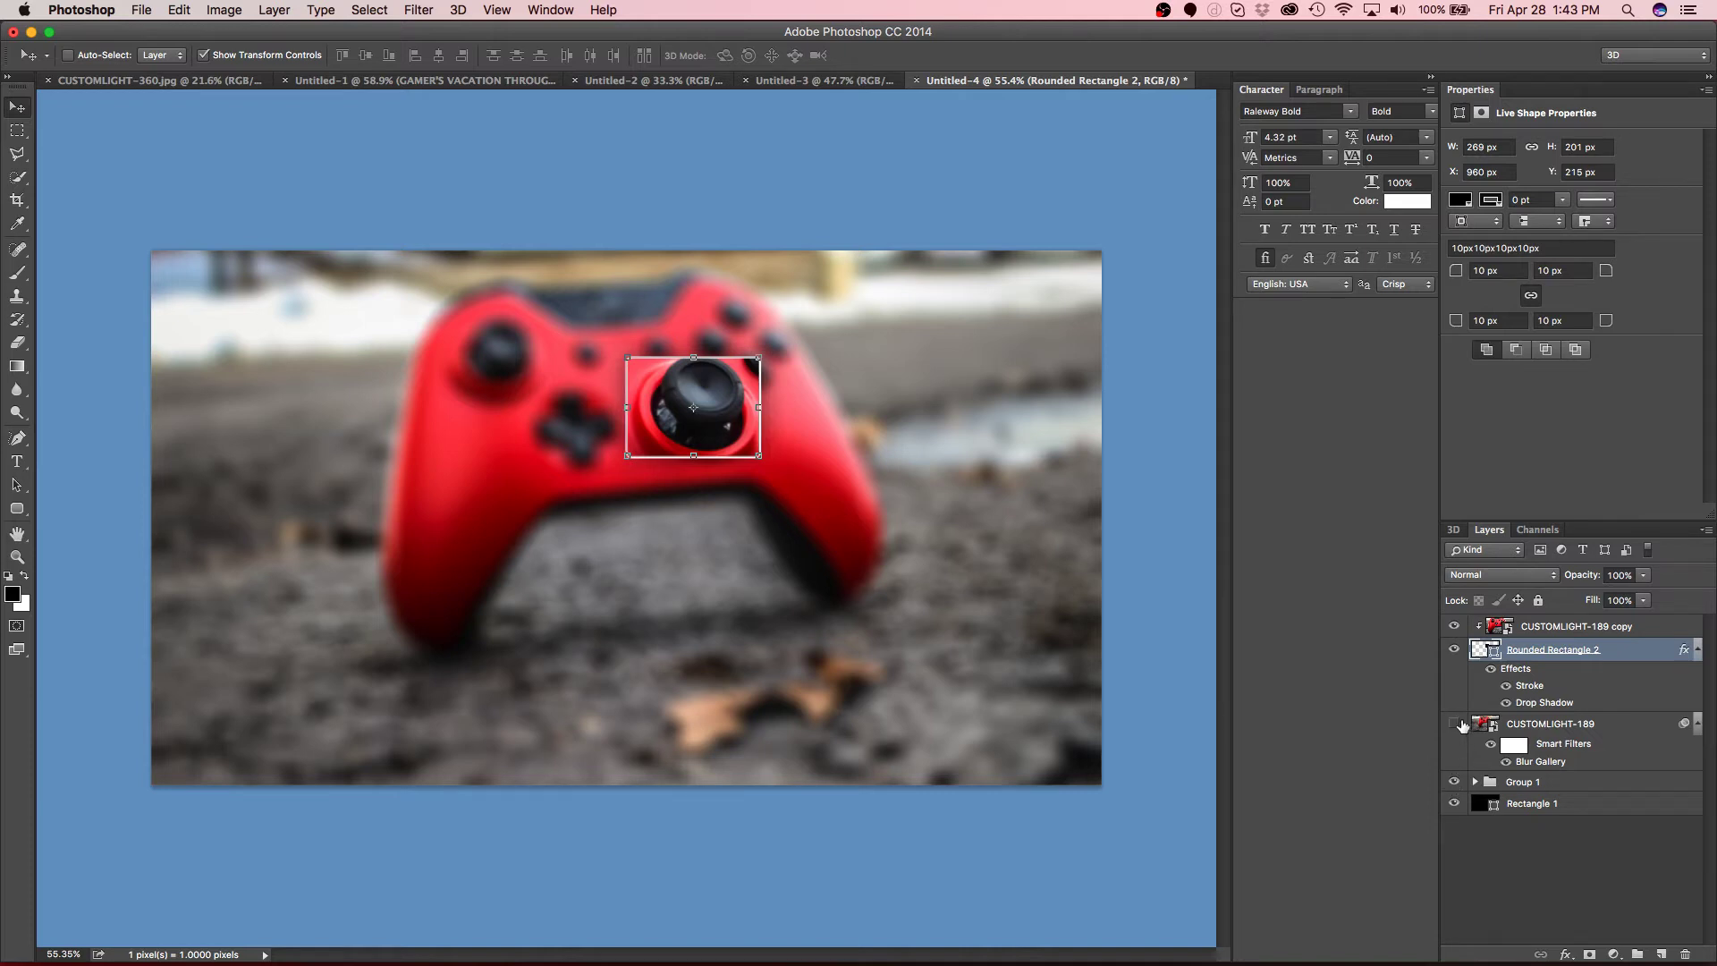
Step: Toggle the blurred photo and the rounded rectangle off and on to compare the magnified window effect
left_click(1454, 723)
left_click(1454, 724)
left_click(1454, 649)
left_click(1455, 649)
Step: Hide the CUSTOMLIGHT-189 copy, Rounded Rectangle 2, the blurred CUSTOMLIGHT-189 photo and Group 1, keeping only Rectangle 1 visible
left_click(1454, 648)
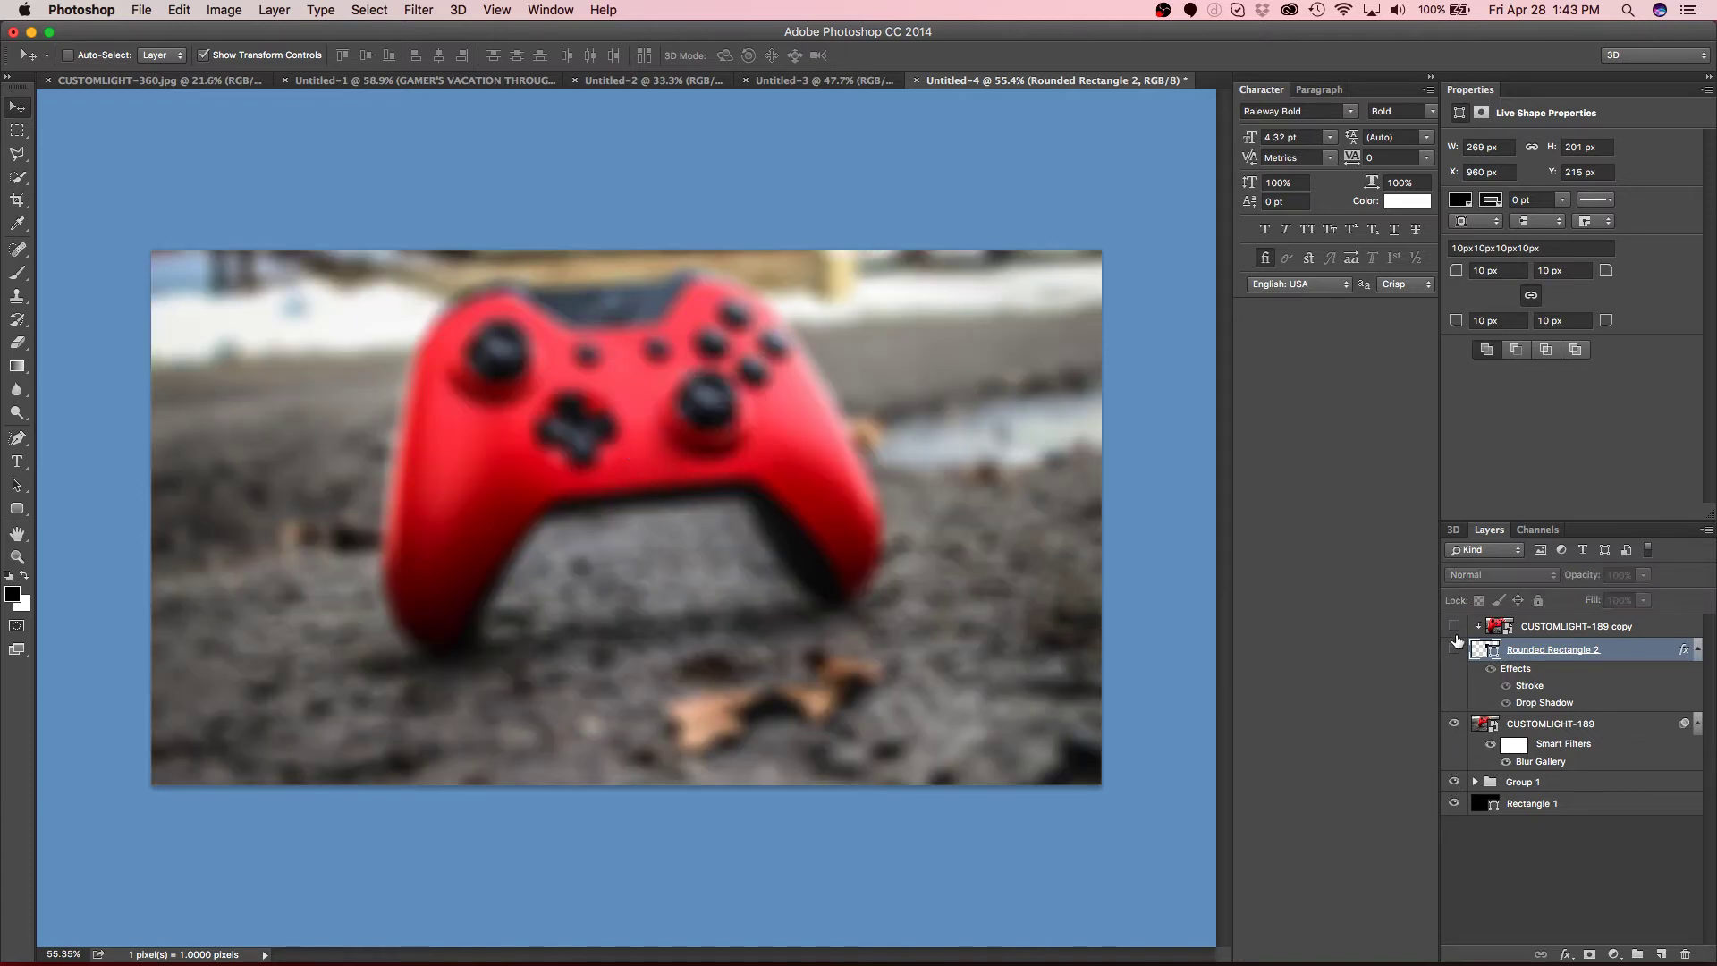
left_click(1454, 648)
left_click(1455, 626)
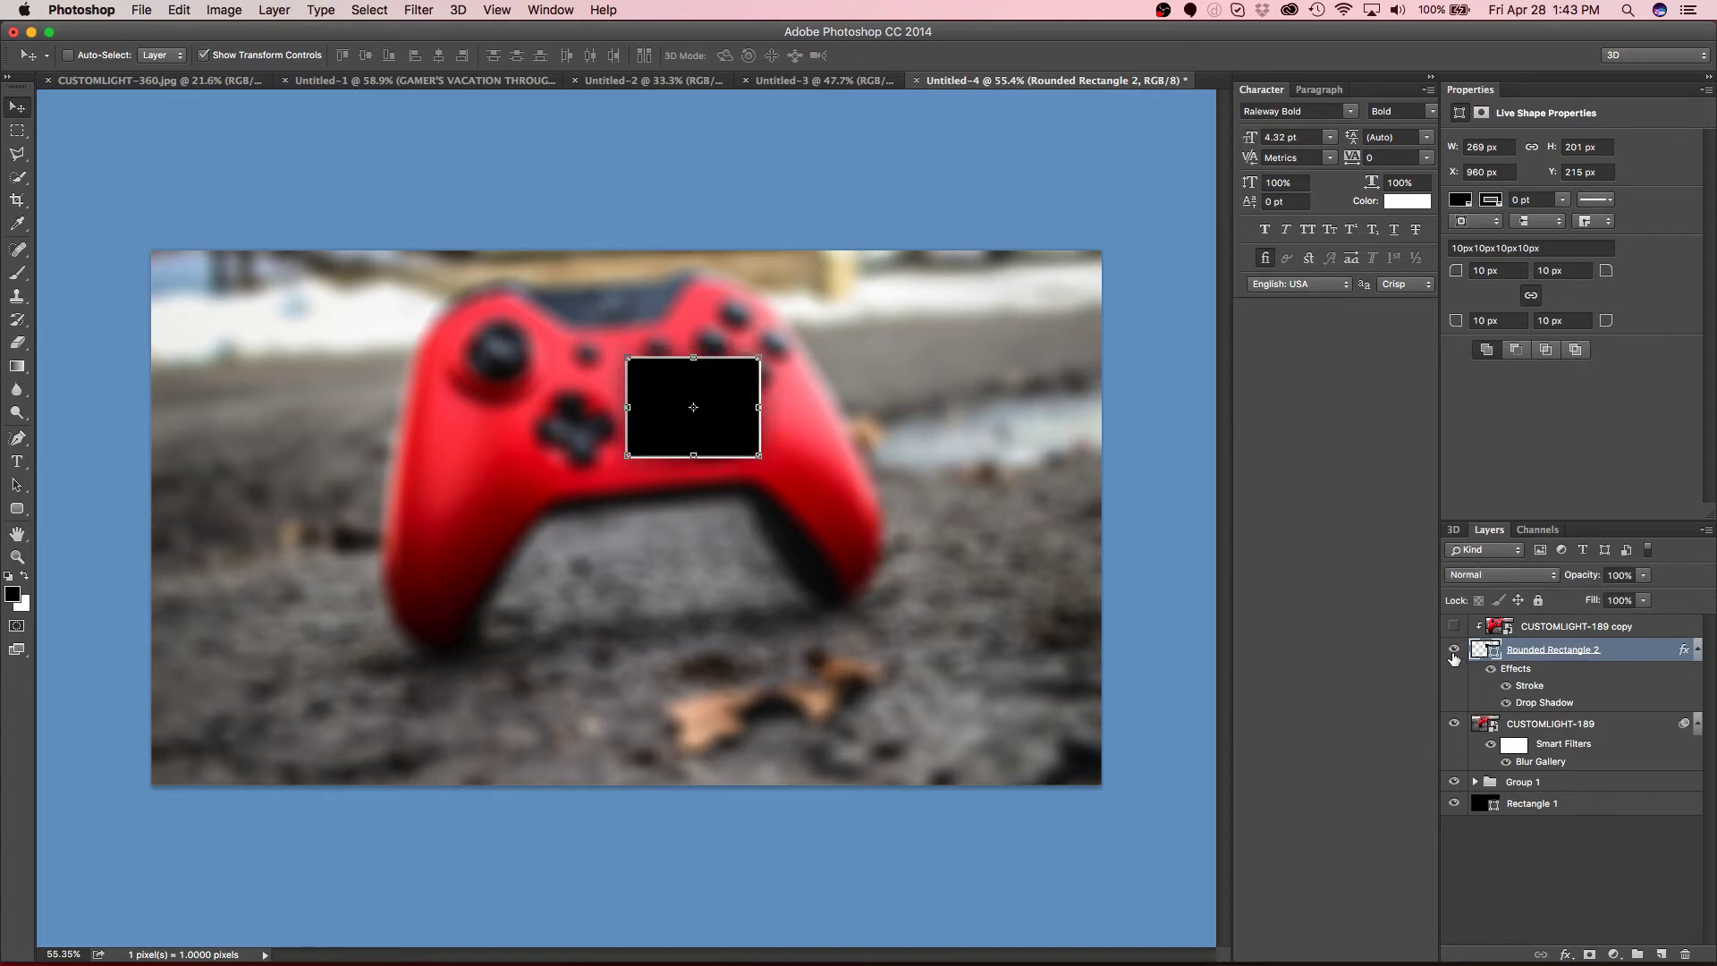
left_click(1454, 649)
left_click(1454, 724)
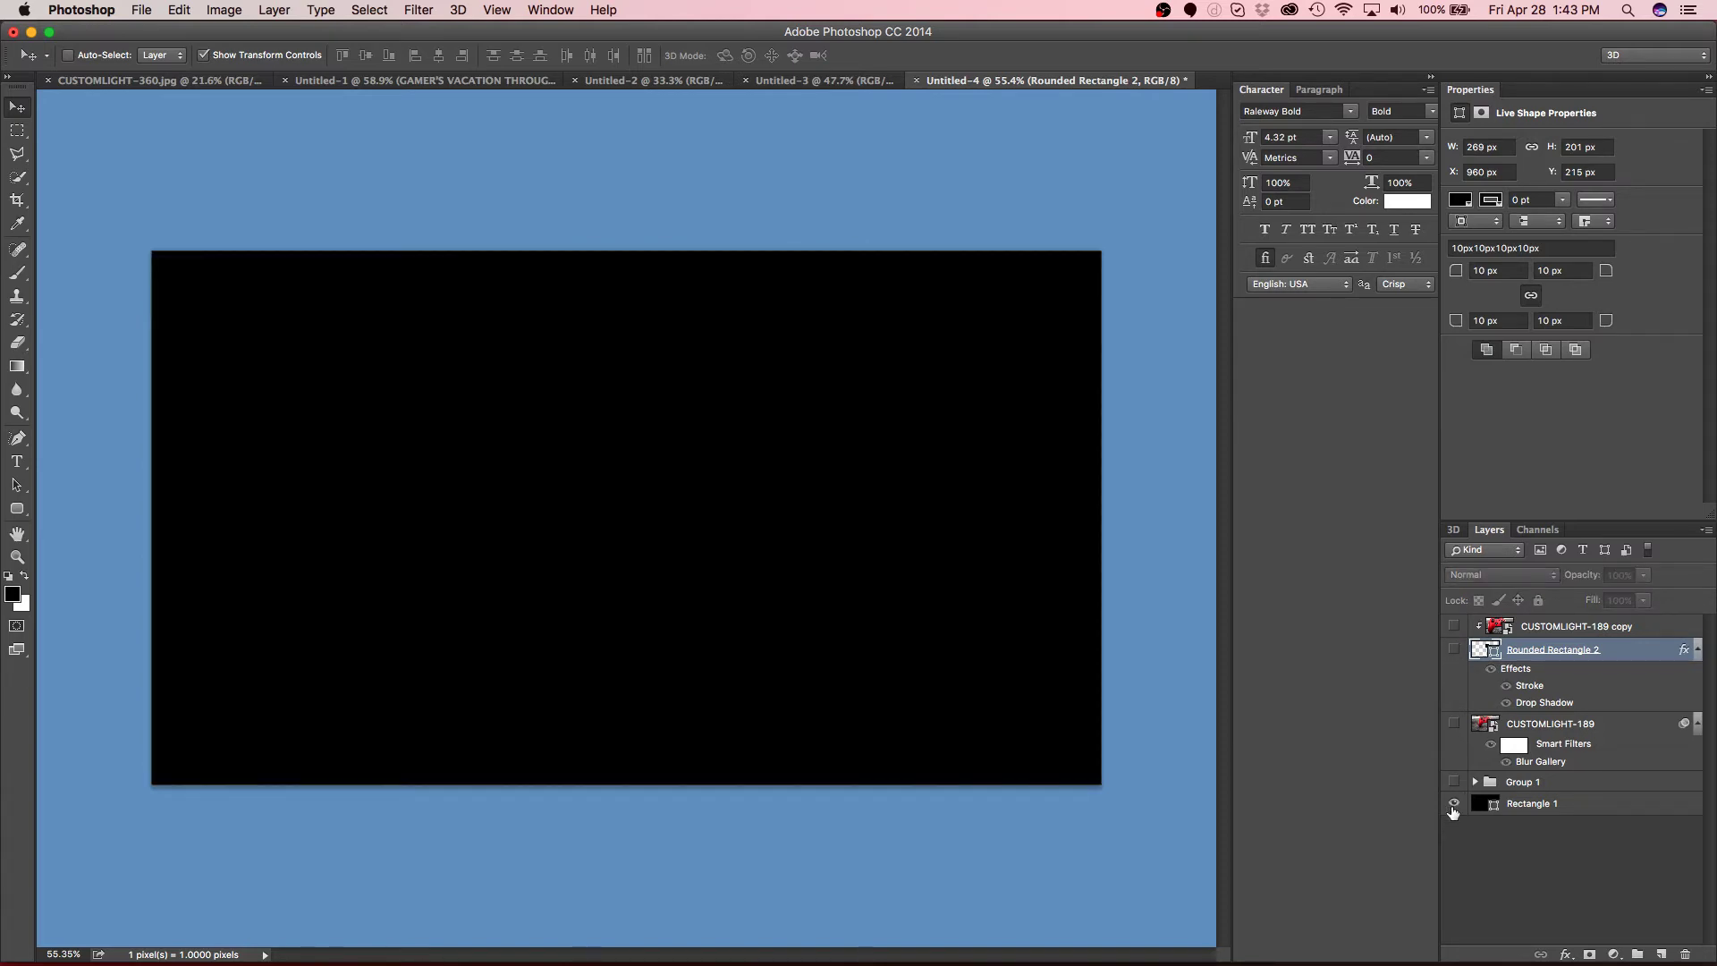
left_click(1453, 804)
left_click(1454, 804)
left_click(27, 128)
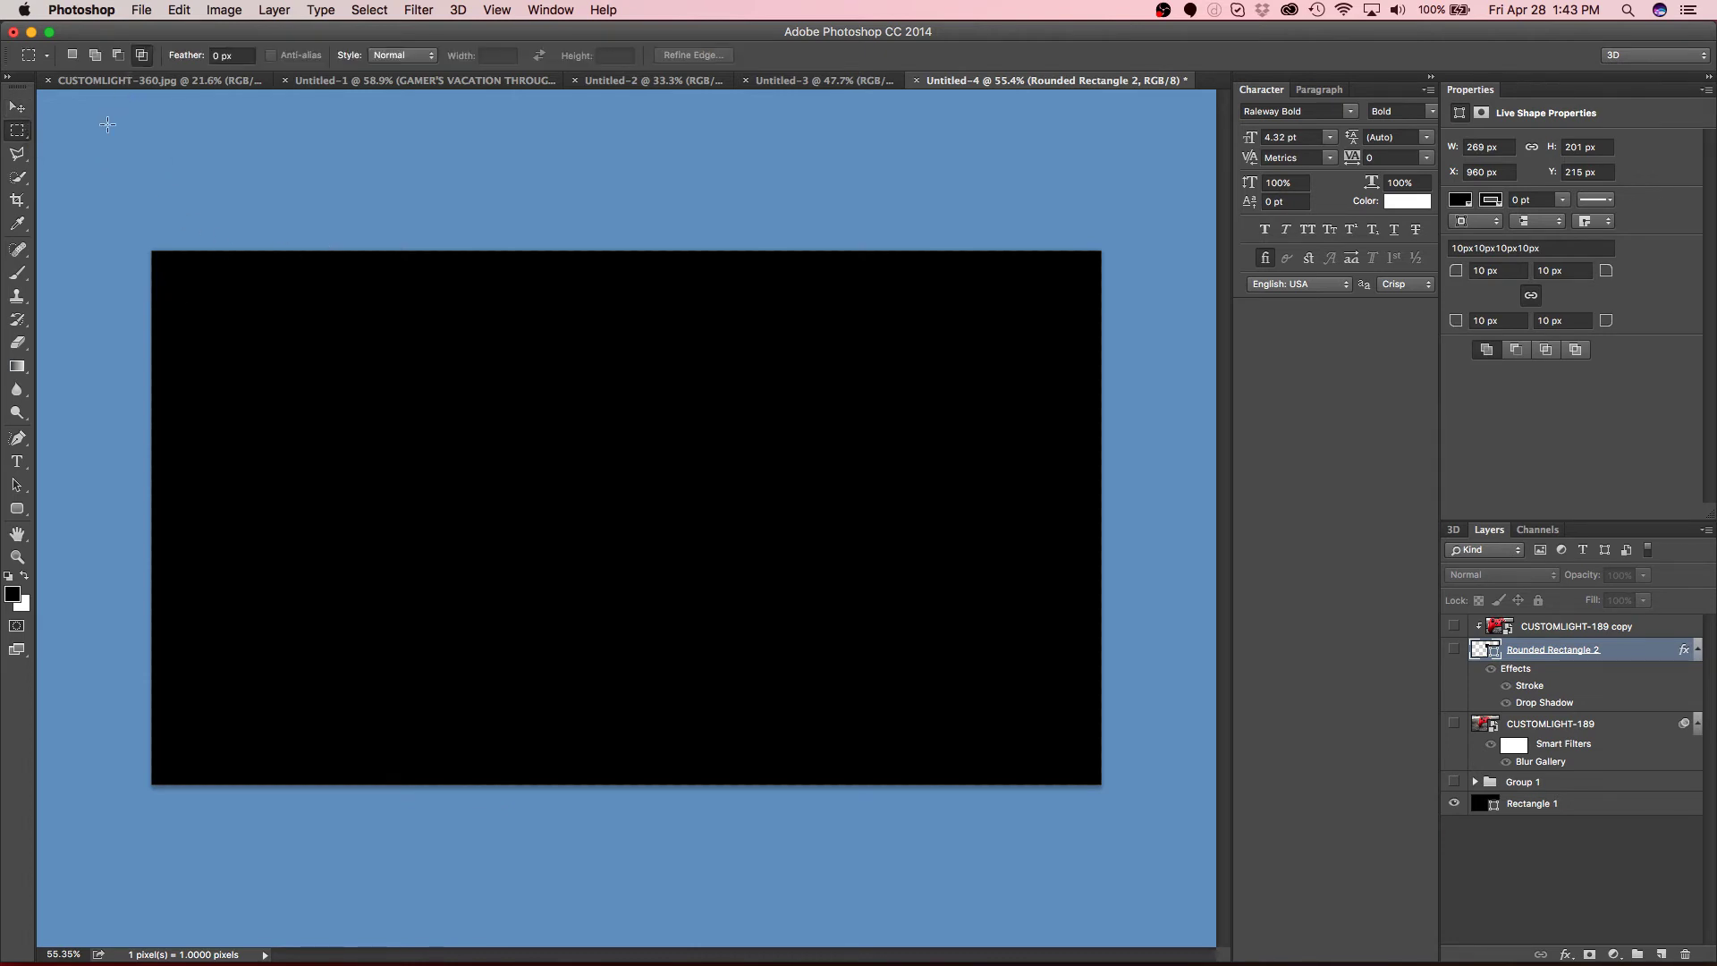
left_click(145, 9)
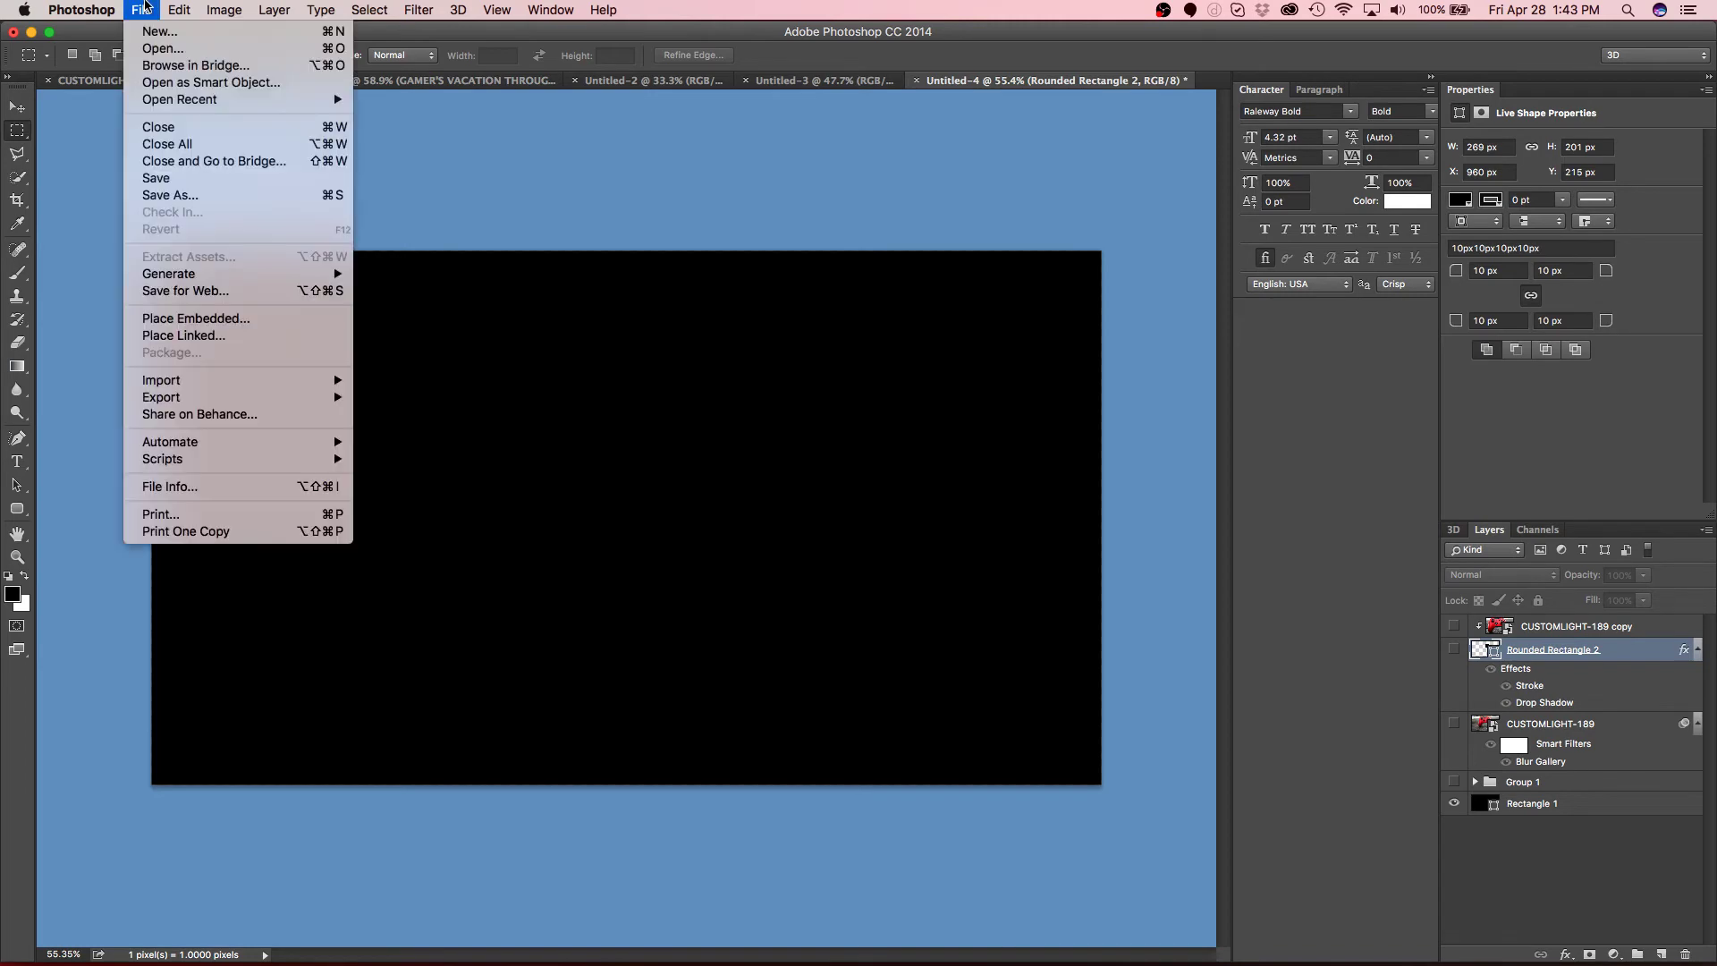
left_click(454, 147)
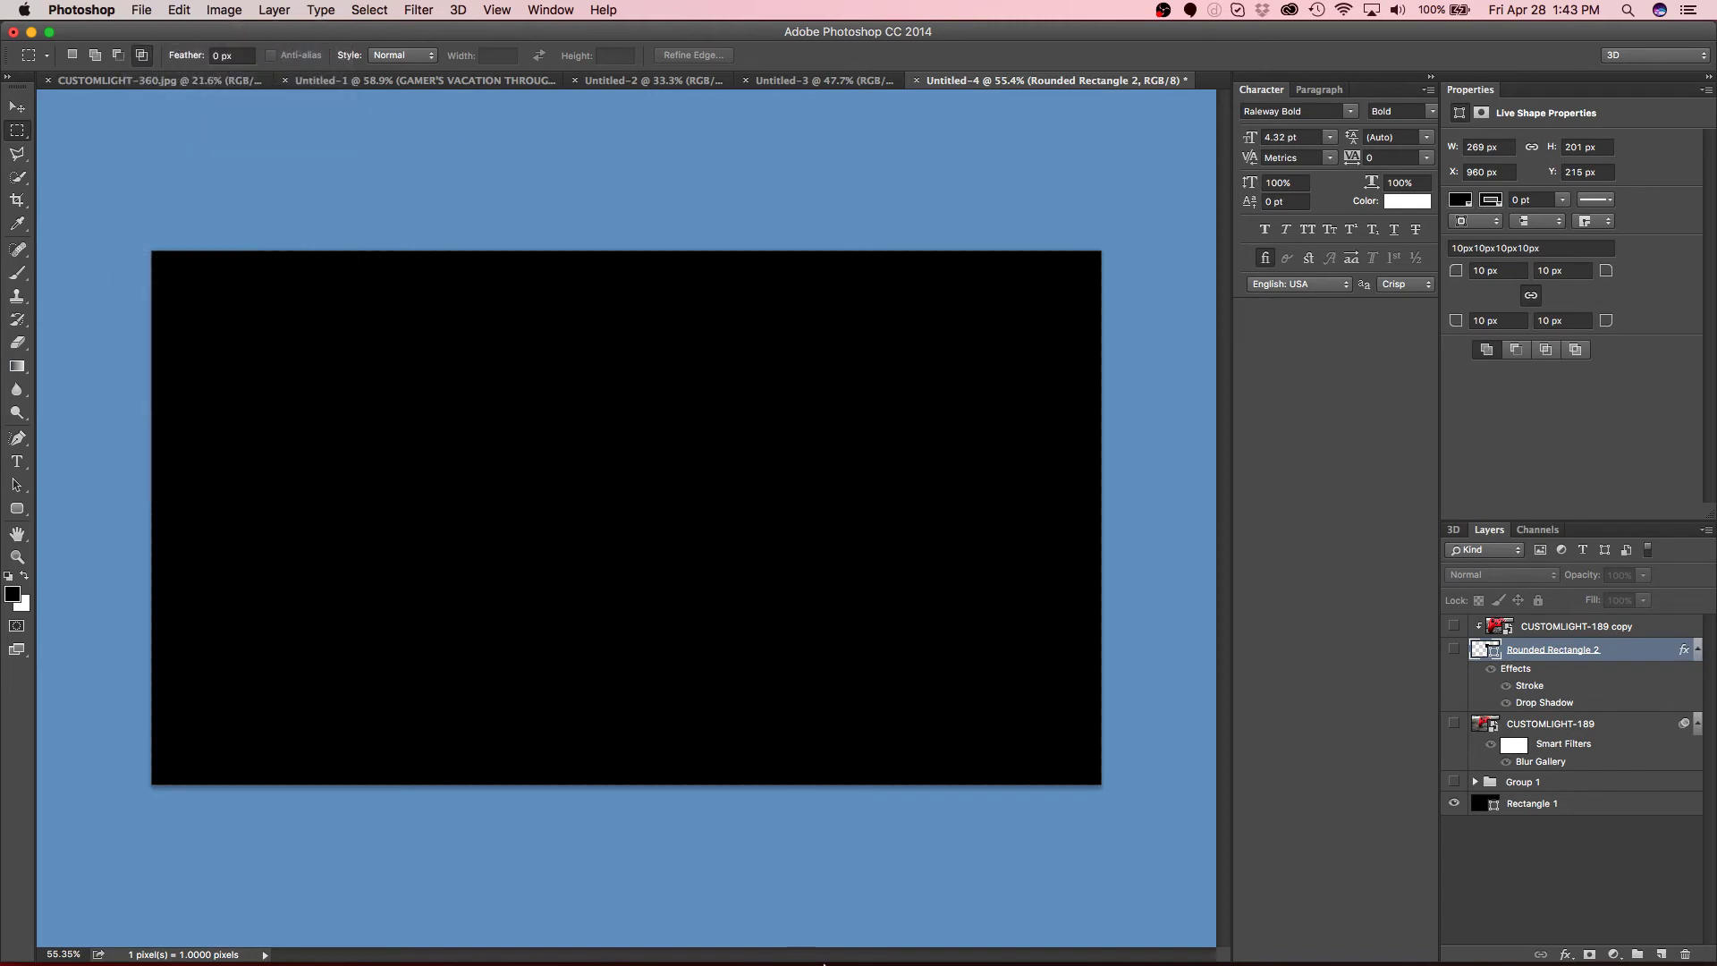